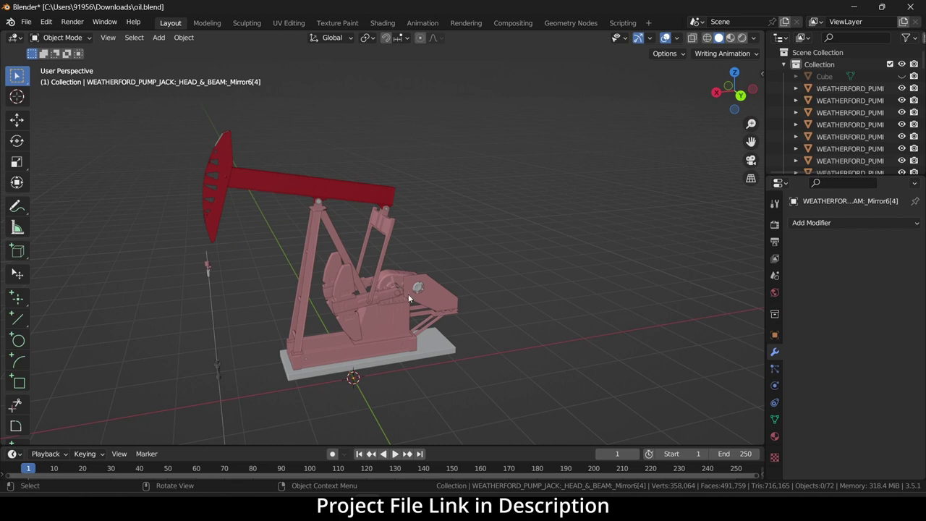
{"action": "scroll", "coordinate": [455, 271], "scroll_direction": "up", "scroll_amount": 5}
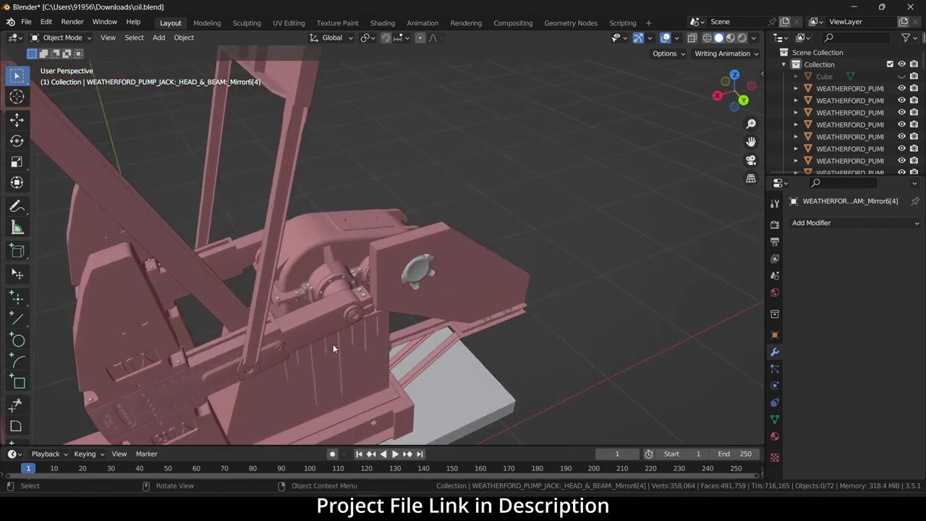
{"action": "scroll", "coordinate": [332, 347], "scroll_direction": "down", "scroll_amount": 6}
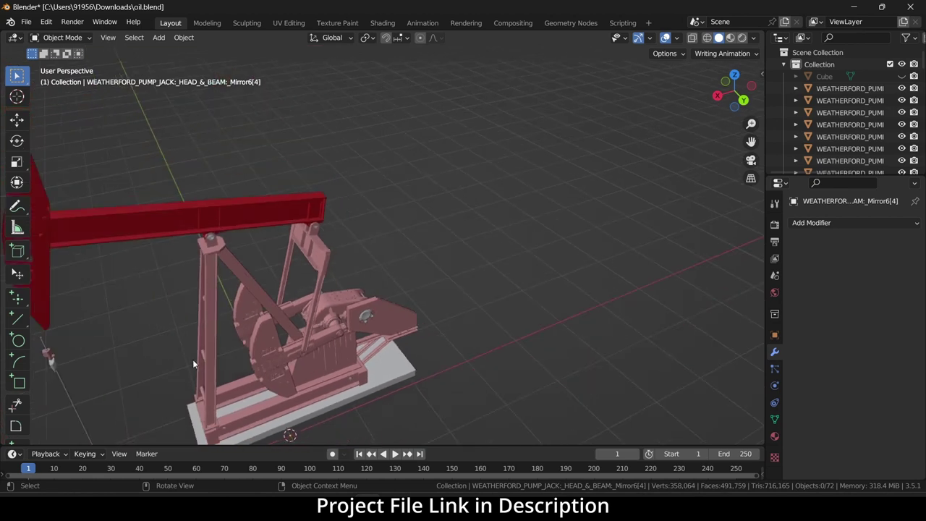
{"action": "left_click", "coordinate": [321, 347]}
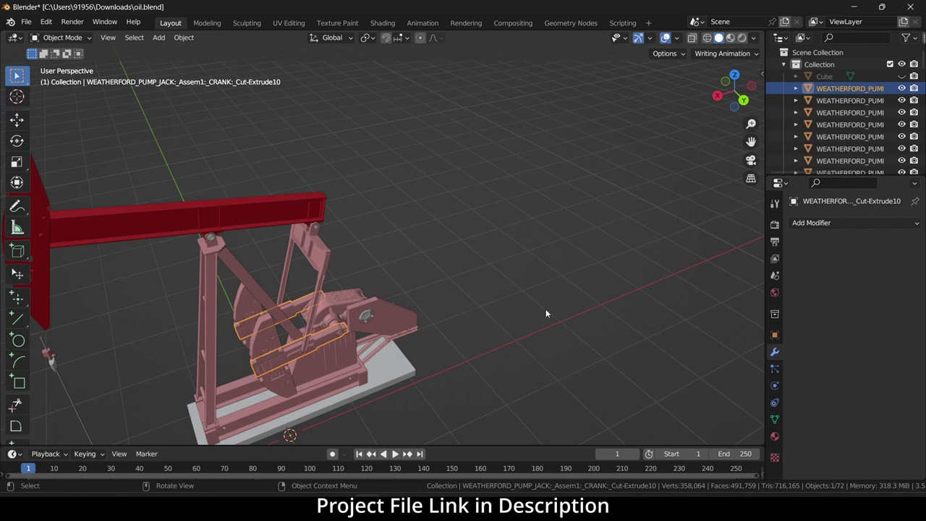
{"action": "key", "text": "r"}
{"action": "key", "text": "y"}
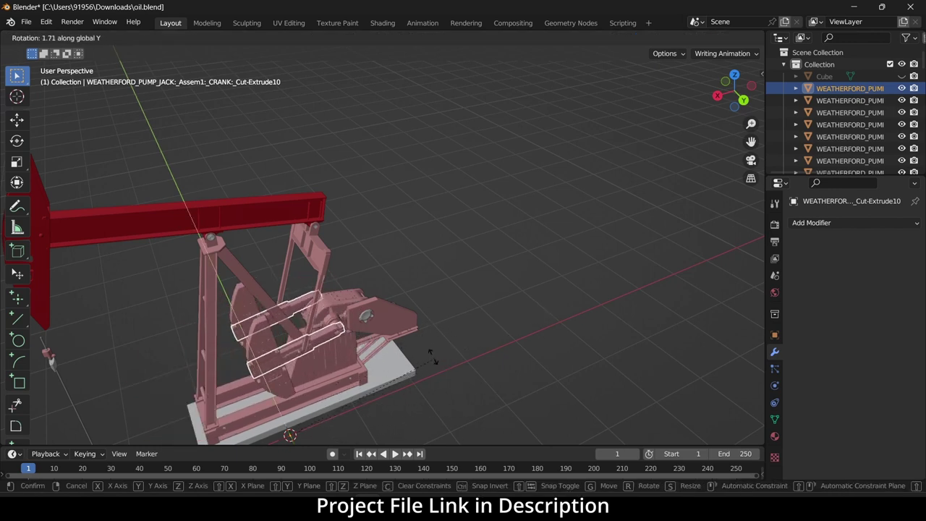
{"action": "left_click", "coordinate": [342, 347]}
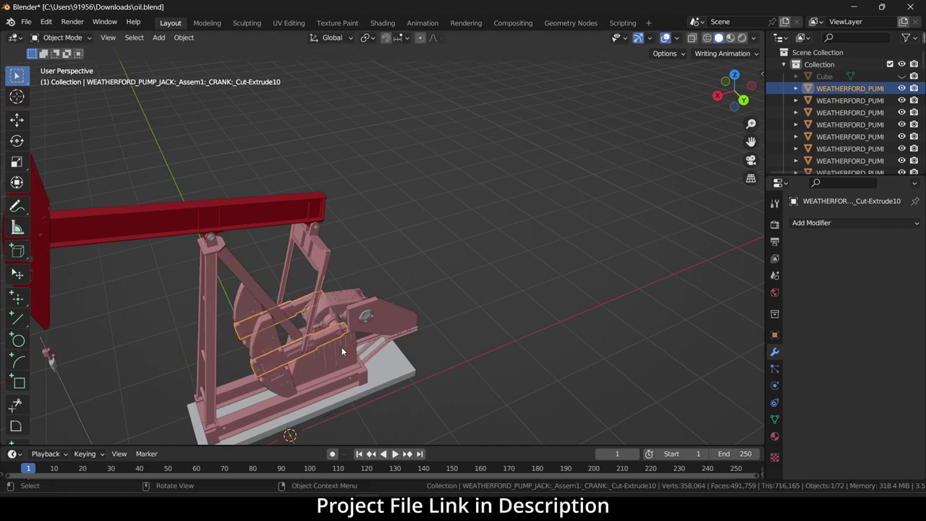
{"action": "scroll", "coordinate": [341, 346], "scroll_direction": "up", "scroll_amount": 5}
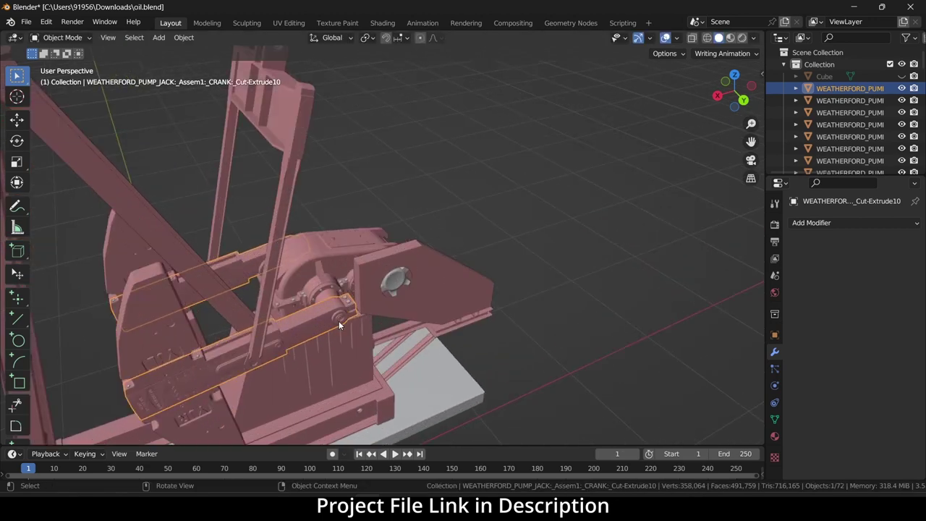
{"action": "scroll", "coordinate": [290, 336], "scroll_direction": "down", "scroll_amount": 6}
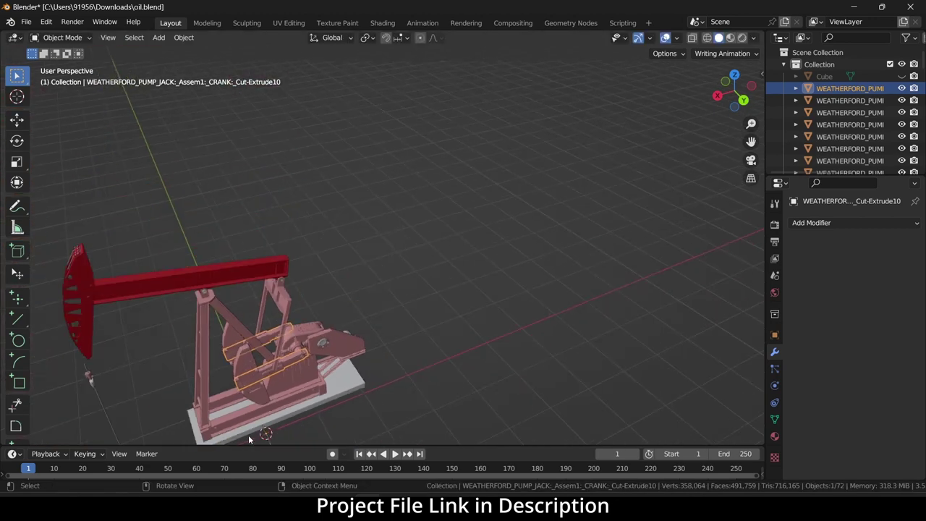
{"action": "key", "text": "r"}
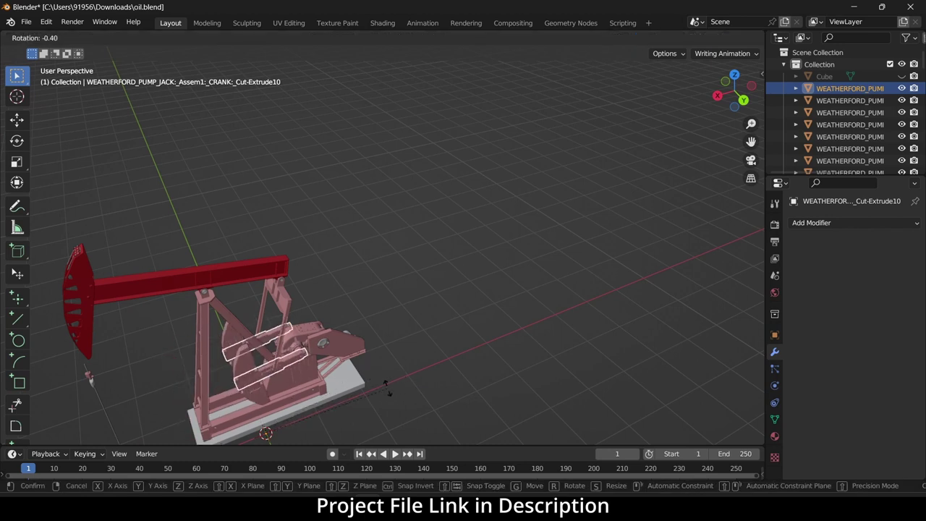
{"action": "left_click", "coordinate": [290, 312]}
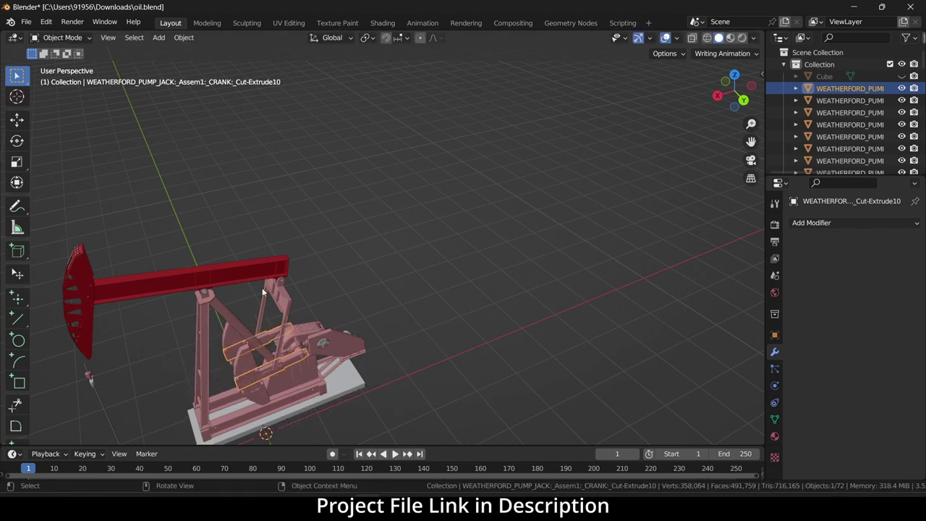
{"action": "left_click", "coordinate": [205, 280]}
{"action": "key", "text": "r"}
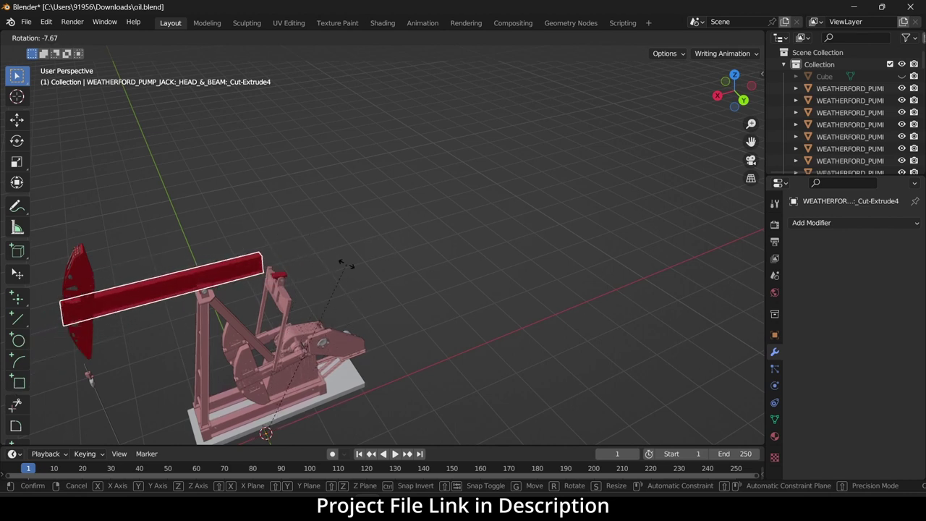
{"action": "left_click", "coordinate": [219, 282]}
- Examine the pivots under the walking beam and the linkage between the beam, crank arms and gearbox
{"action": "middle_click_drag", "start_coordinate": [219, 282], "coordinate": [213, 243]}
{"action": "scroll", "coordinate": [204, 288], "scroll_direction": "up", "scroll_amount": 3}
{"action": "scroll", "coordinate": [205, 292], "scroll_direction": "up", "scroll_amount": 2}
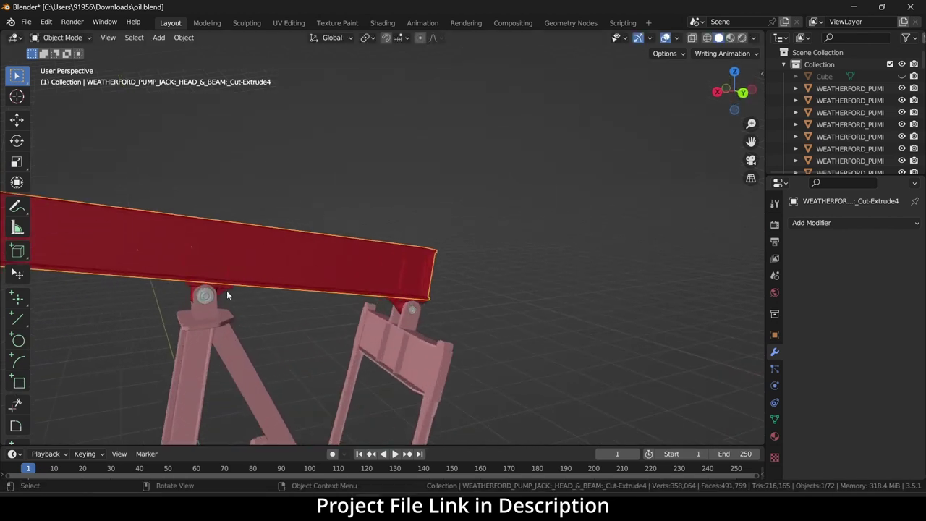
{"action": "left_click", "coordinate": [487, 312]}
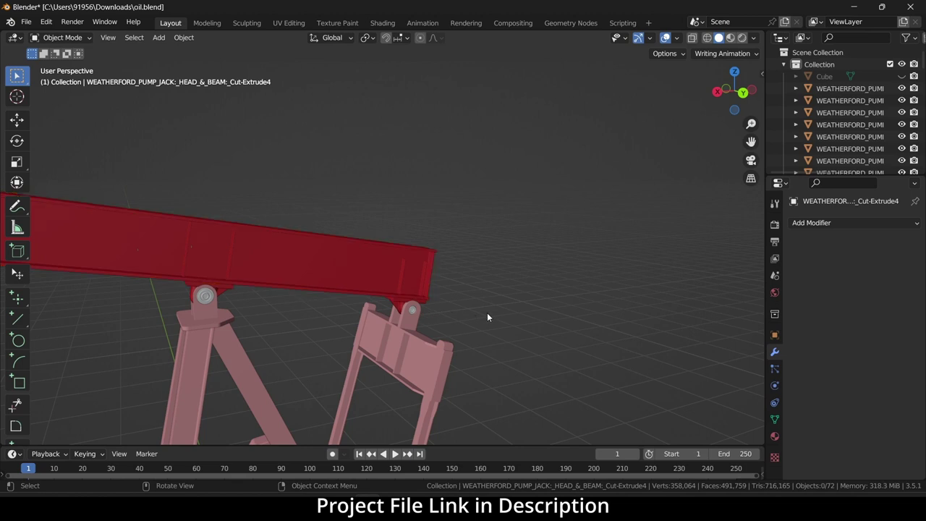
{"action": "scroll", "coordinate": [487, 312], "scroll_direction": "down", "scroll_amount": 3}
{"action": "scroll", "coordinate": [478, 310], "scroll_direction": "down", "scroll_amount": 1}
{"action": "middle_click_drag", "start_coordinate": [461, 307], "coordinate": [525, 328]}
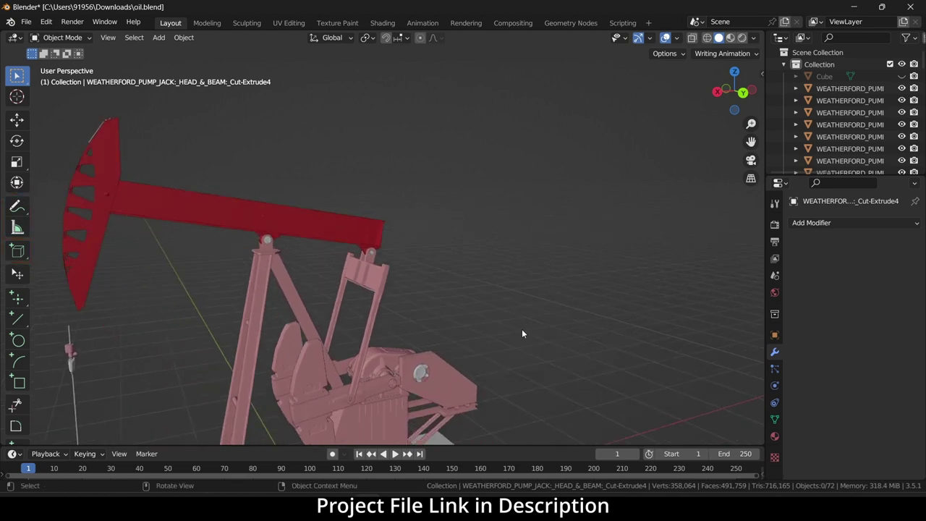
{"action": "scroll", "coordinate": [474, 329], "scroll_direction": "down", "scroll_amount": 3}
{"action": "scroll", "coordinate": [463, 329], "scroll_direction": "up", "scroll_amount": 3}
{"action": "middle_click_drag", "start_coordinate": [456, 330], "coordinate": [450, 347]}
{"action": "scroll", "coordinate": [387, 363], "scroll_direction": "up", "scroll_amount": 4}
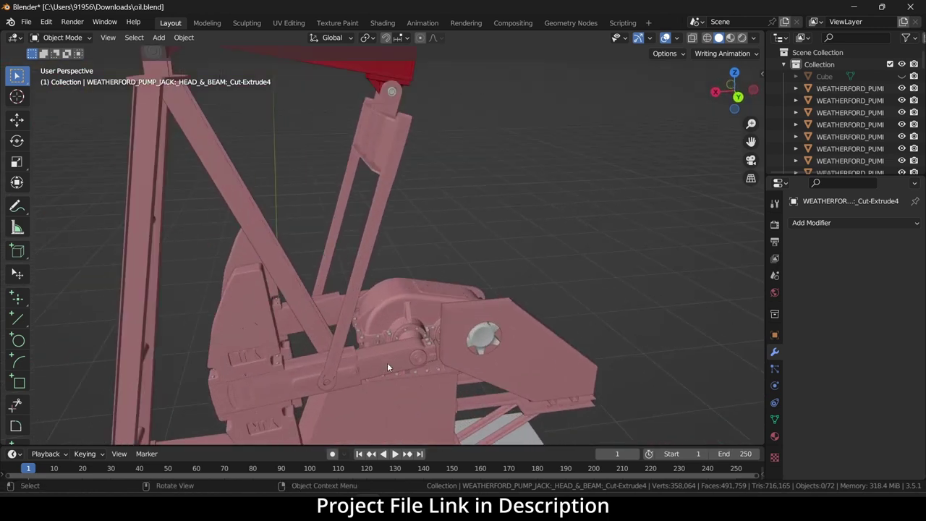
{"action": "left_click", "coordinate": [391, 364]}
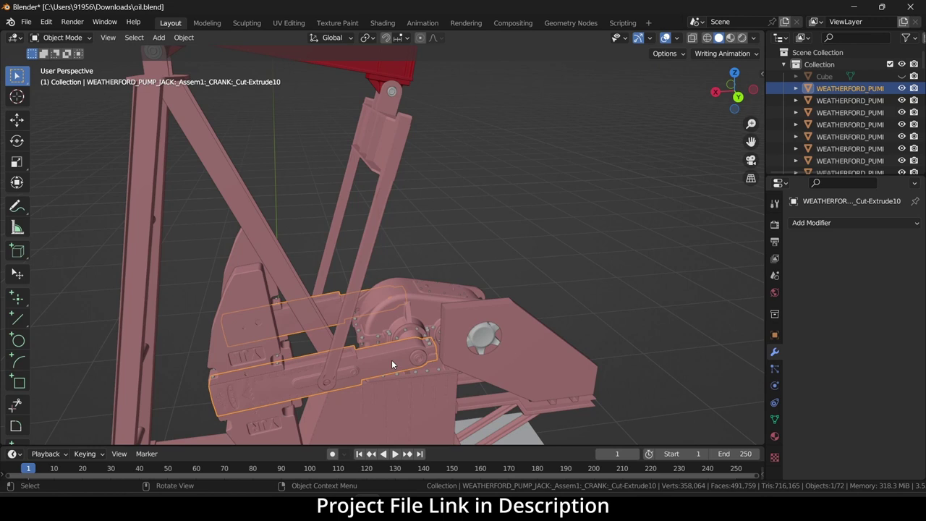
{"action": "left_click", "coordinate": [417, 341], "text": "shift"}
{"action": "middle_click_drag", "start_coordinate": [548, 258], "coordinate": [589, 300]}
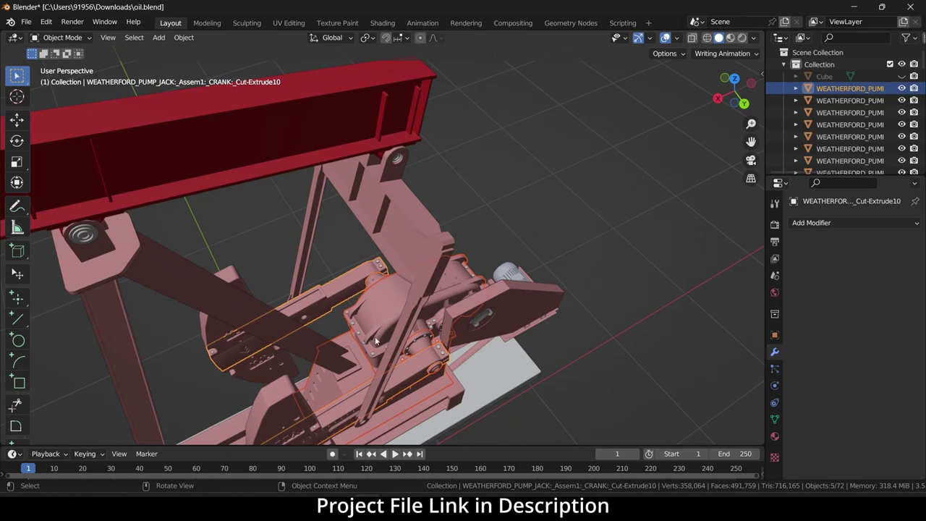
{"action": "left_click", "coordinate": [547, 277]}
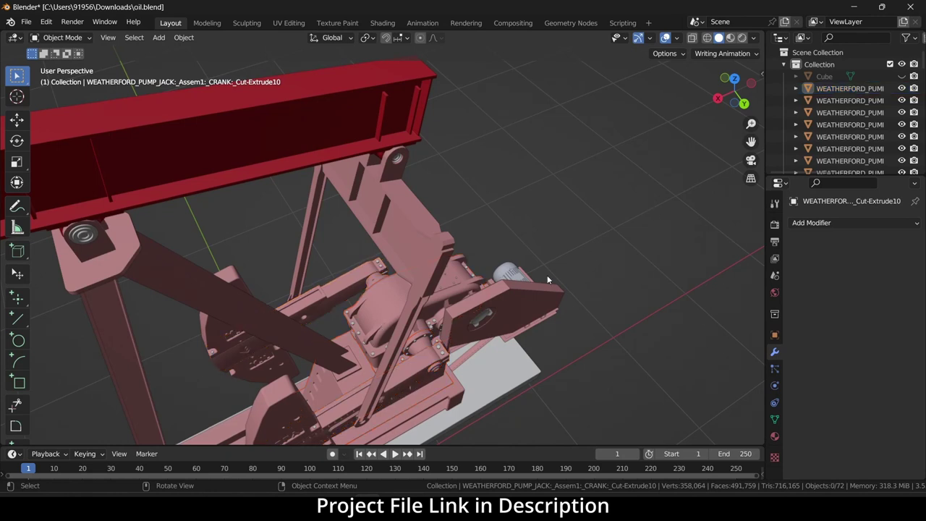
{"action": "left_click", "coordinate": [414, 373]}
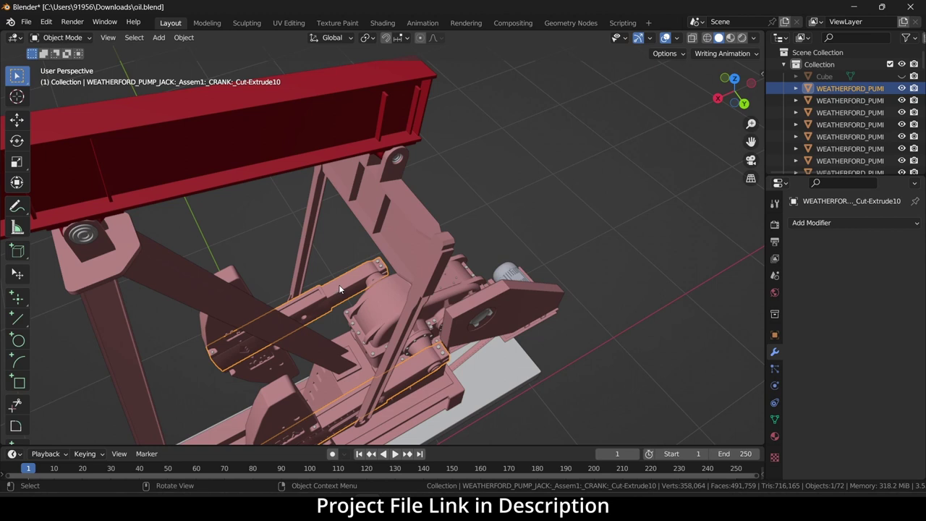
{"action": "key", "text": "g"}
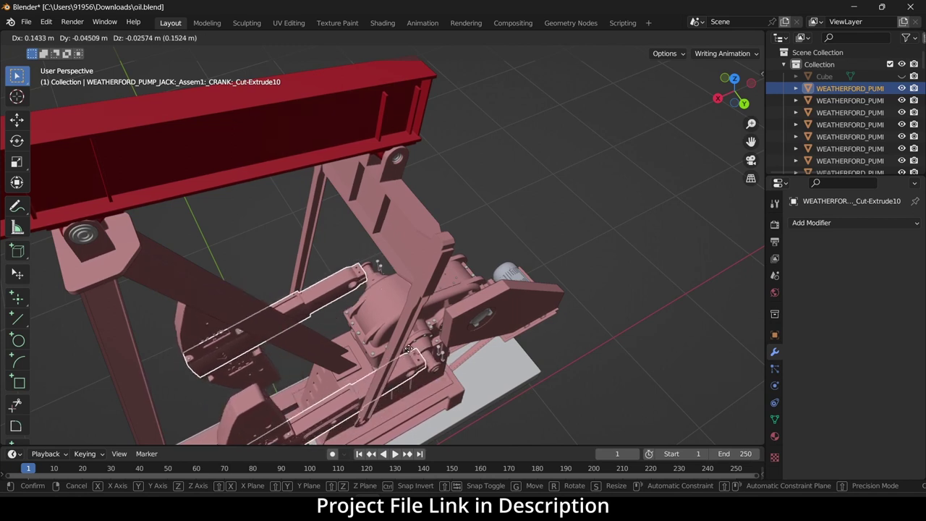
{"action": "right_click", "coordinate": [409, 350]}
{"action": "left_click", "coordinate": [670, 233]}
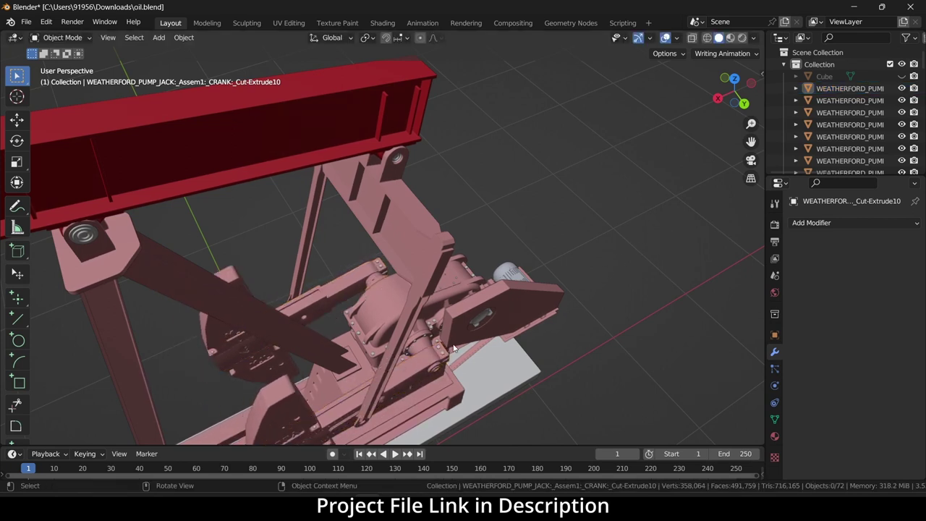
- Select the gearbox's crank connector and snap the 3D cursor to it
{"action": "left_click", "coordinate": [424, 347]}
{"action": "left_click", "coordinate": [422, 347]}
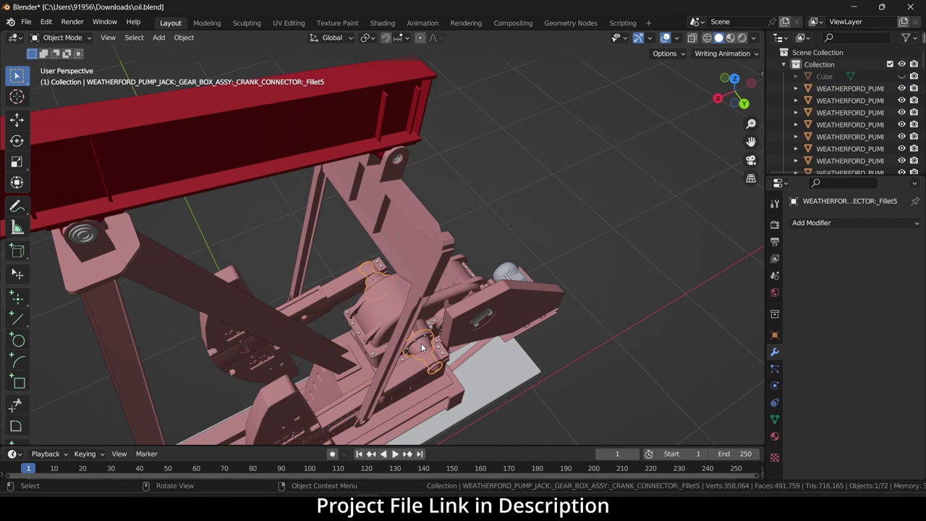
{"action": "middle_click_drag", "start_coordinate": [537, 303], "coordinate": [550, 286]}
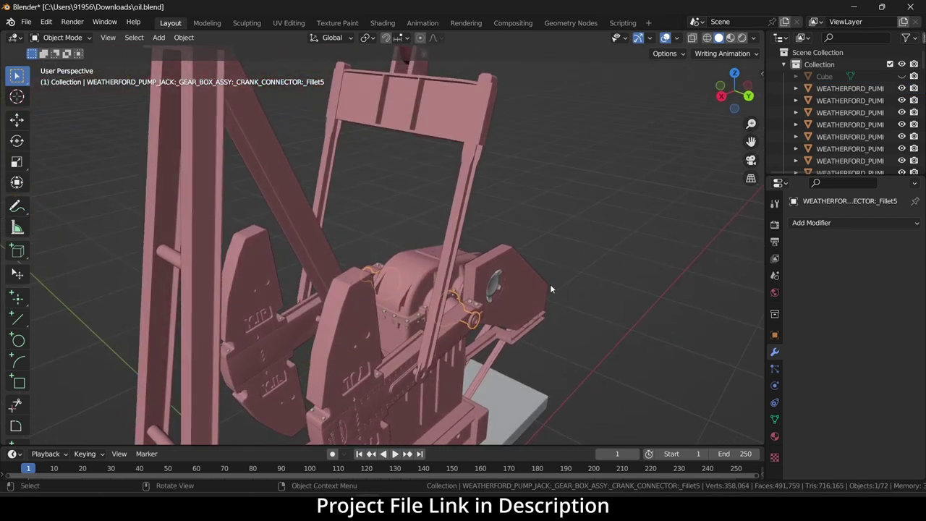
{"action": "key", "text": "shift+s"}
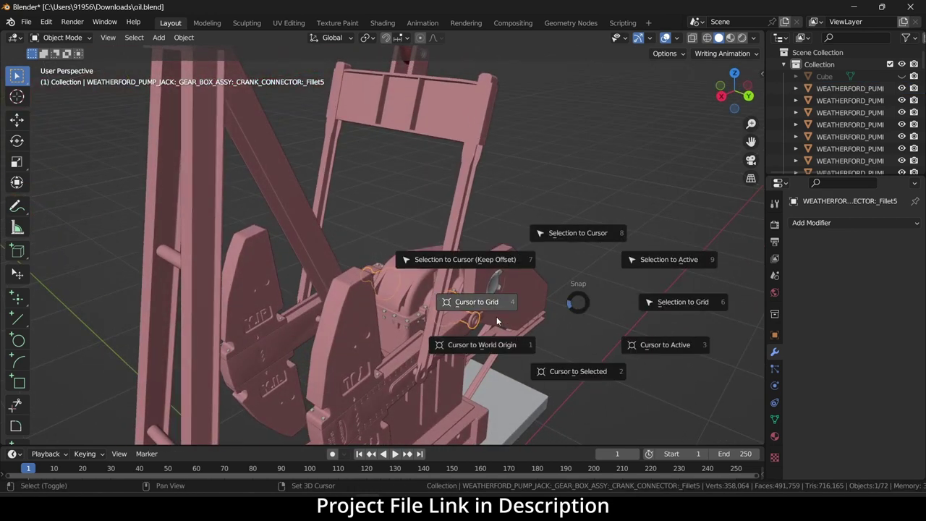
{"action": "left_click", "coordinate": [573, 372]}
{"action": "middle_click_drag", "start_coordinate": [573, 372], "coordinate": [470, 331]}
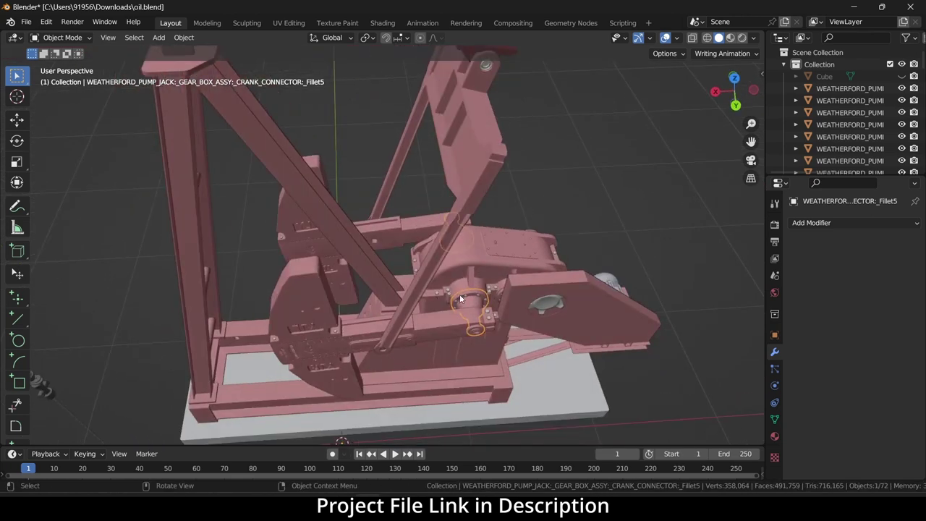
- Set the crank connector's origin to its geometry
{"action": "left_click", "coordinate": [185, 39]}
{"action": "mouse_move", "coordinate": [206, 63]}
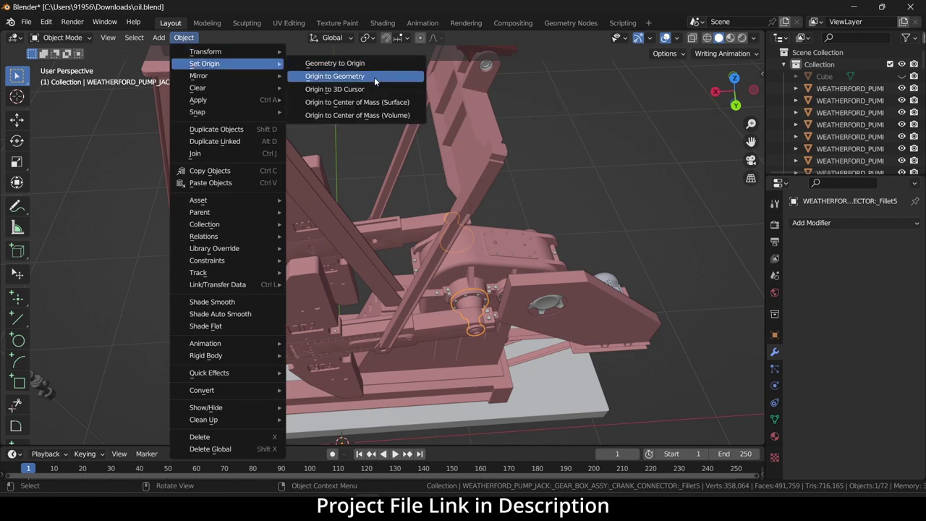
{"action": "left_click", "coordinate": [374, 76]}
{"action": "scroll", "coordinate": [461, 270], "scroll_direction": "up", "scroll_amount": 3}
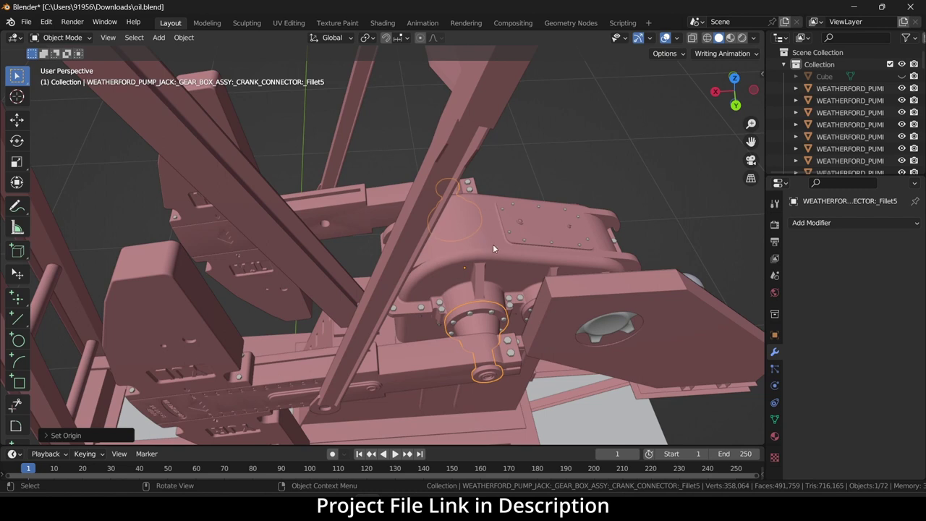
- Add an armature to the scene while viewing the pump jack in back orthographic view
{"action": "key", "text": "KP_1"}
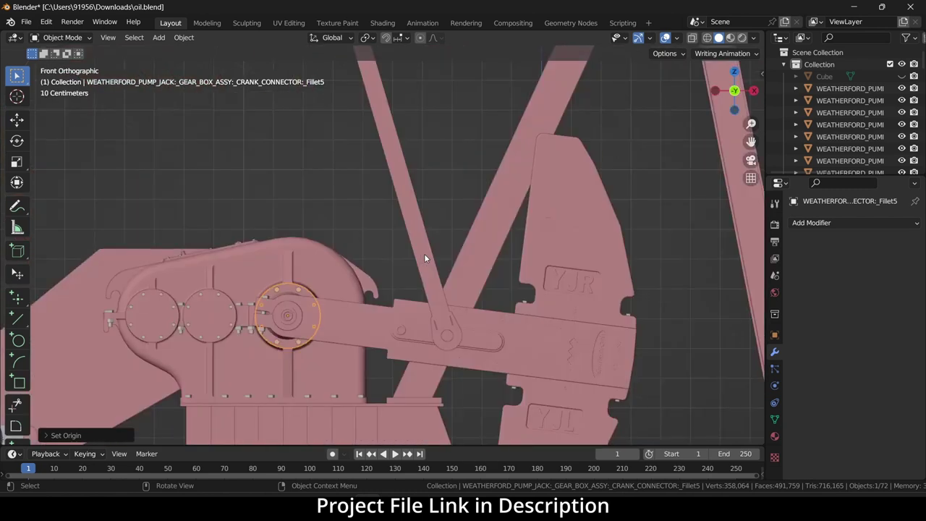
{"action": "key", "text": "KP_3"}
{"action": "key", "text": "KP_1"}
{"action": "key", "text": "ctrl+KP_1"}
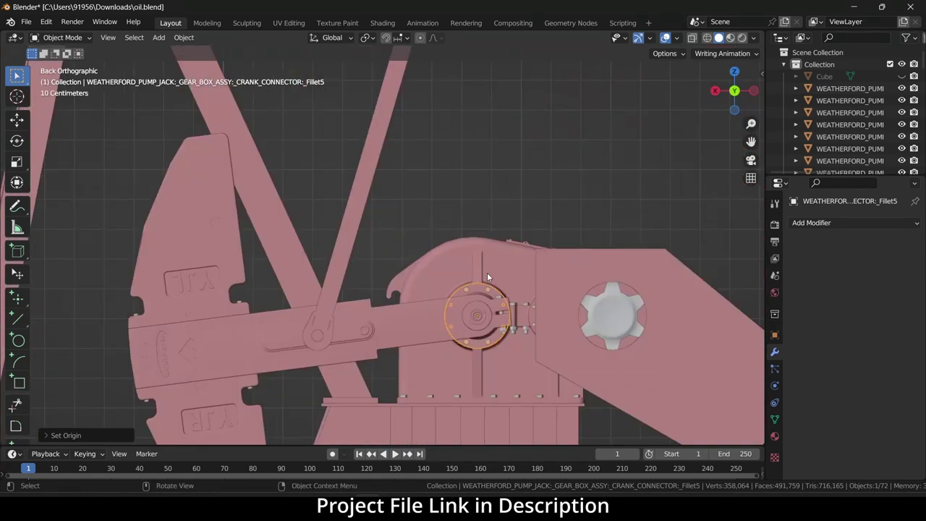
{"action": "left_click", "coordinate": [159, 37]}
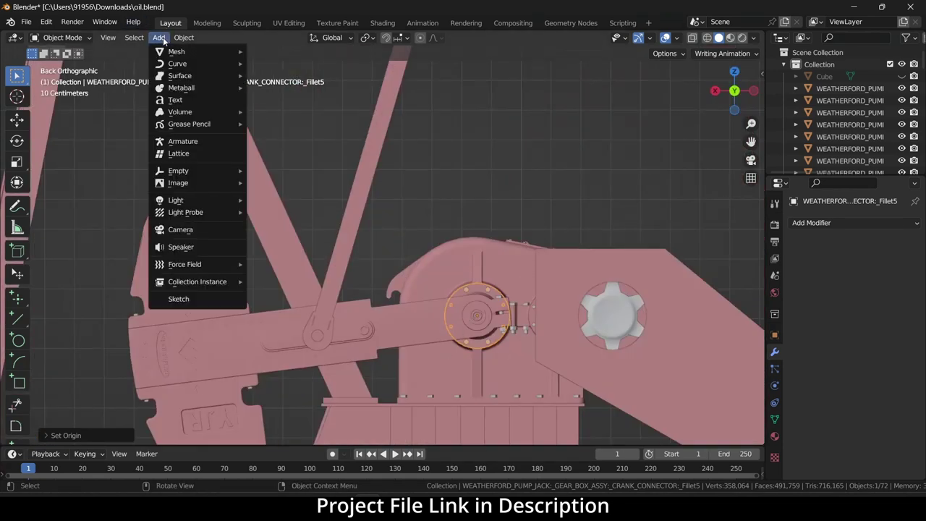
{"action": "left_click", "coordinate": [193, 142]}
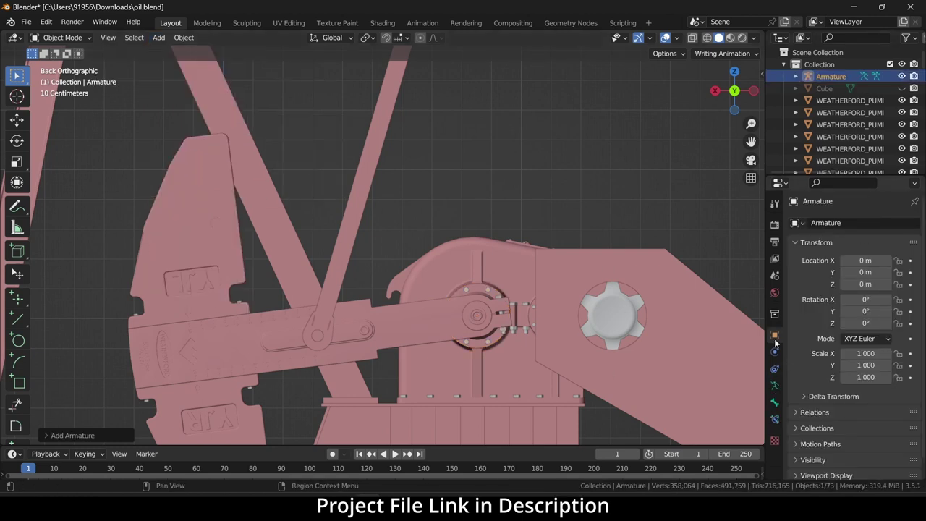
- Set the armature's viewport display to In Front and display it as Wire
{"action": "scroll", "coordinate": [876, 435], "scroll_direction": "down", "scroll_amount": 1}
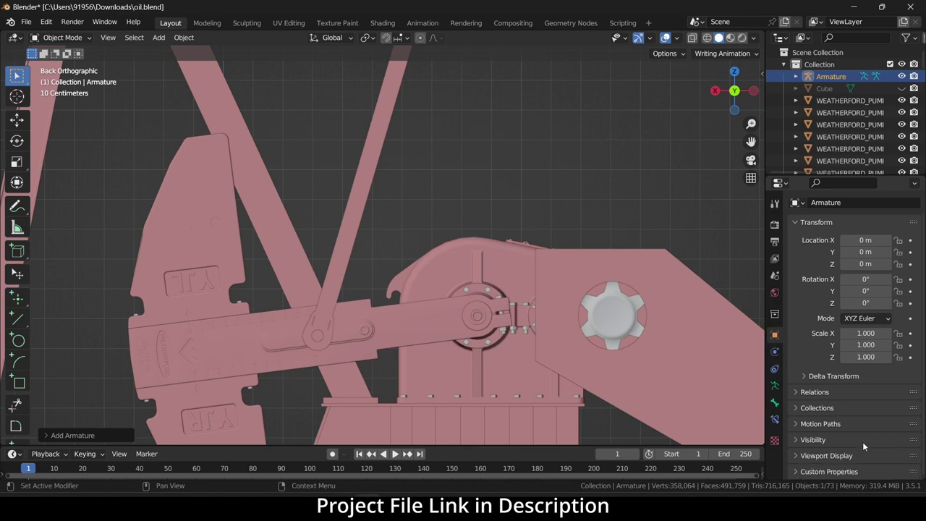
{"action": "left_click", "coordinate": [860, 456]}
{"action": "scroll", "coordinate": [869, 445], "scroll_direction": "down", "scroll_amount": 4}
{"action": "left_click", "coordinate": [844, 422]}
{"action": "left_click", "coordinate": [881, 439]}
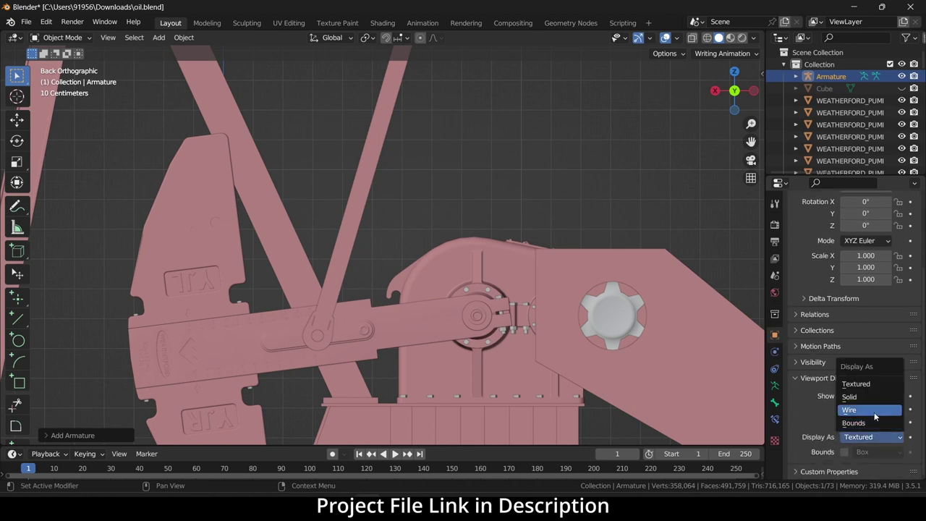
{"action": "left_click", "coordinate": [875, 413]}
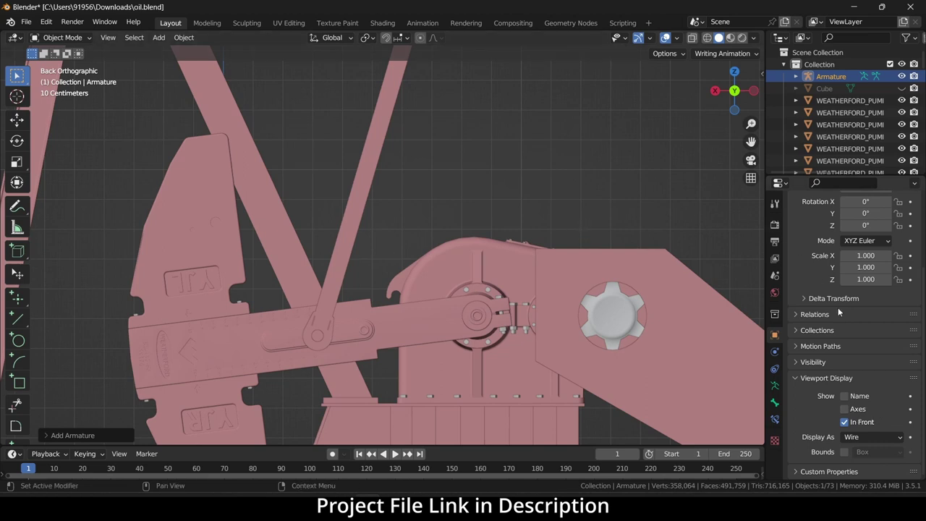
- Show the pump jack in front orthographic view with X-ray on and wireframe shading
{"action": "middle_click_drag", "start_coordinate": [500, 200], "coordinate": [455, 205]}
{"action": "key", "text": "KP_1"}
{"action": "key", "text": "KP_3"}
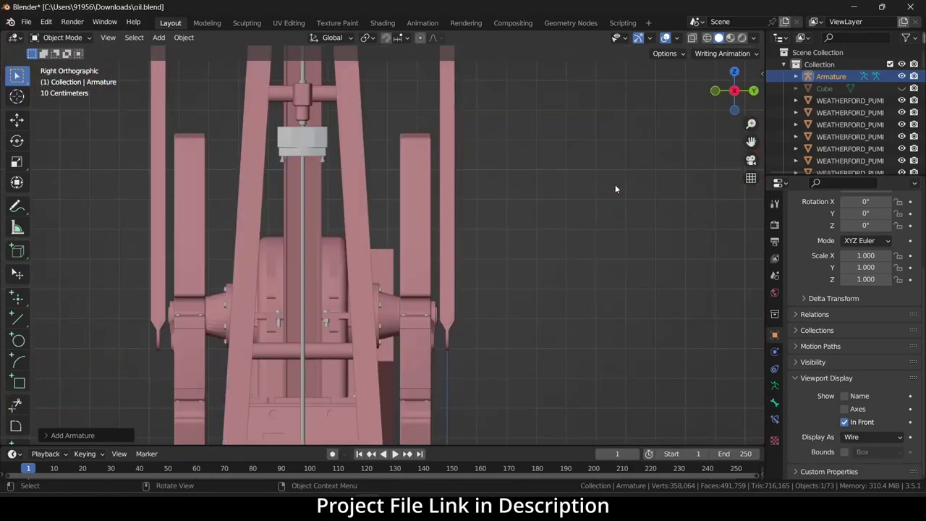
{"action": "key", "text": "KP_1"}
{"action": "left_click", "coordinate": [693, 40]}
{"action": "left_click", "coordinate": [708, 37]}
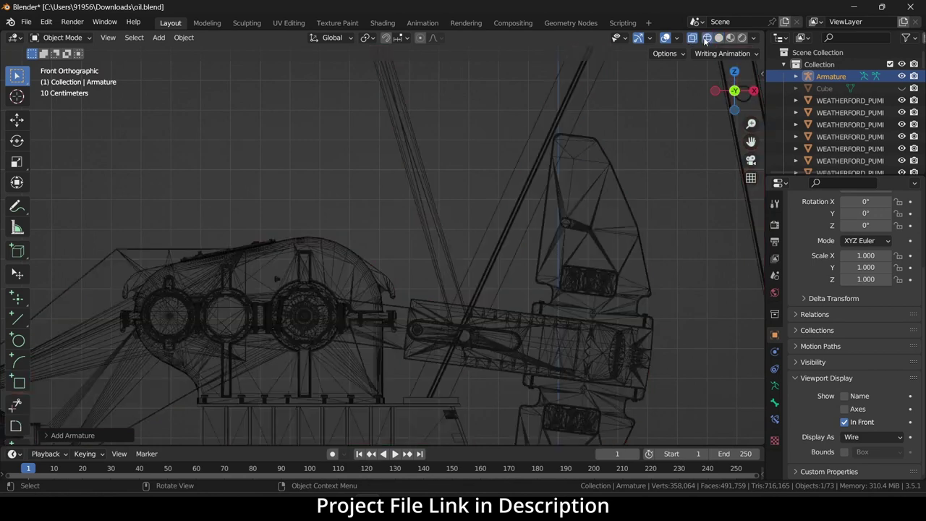
{"action": "key", "text": "alt+z"}
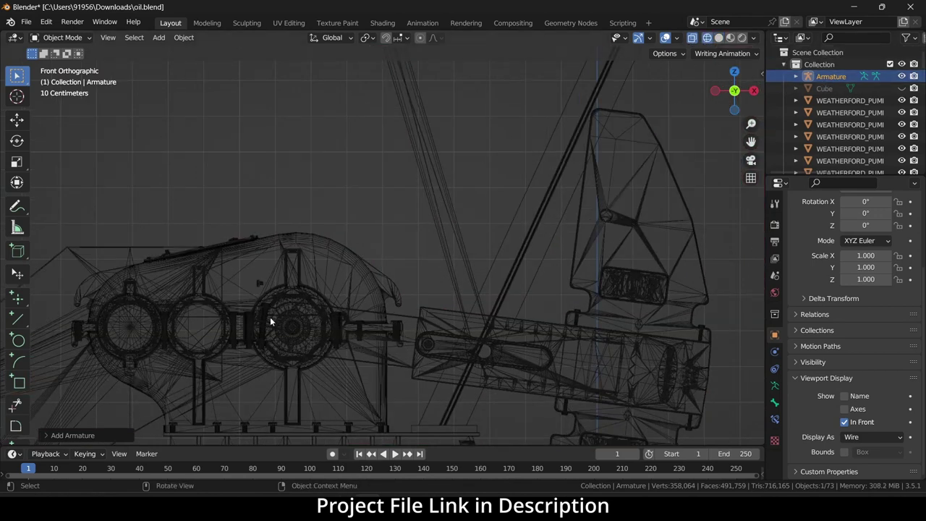
{"action": "scroll", "coordinate": [271, 318], "scroll_direction": "down", "scroll_amount": 3}
{"action": "scroll", "coordinate": [414, 414], "scroll_direction": "down", "scroll_amount": 3}
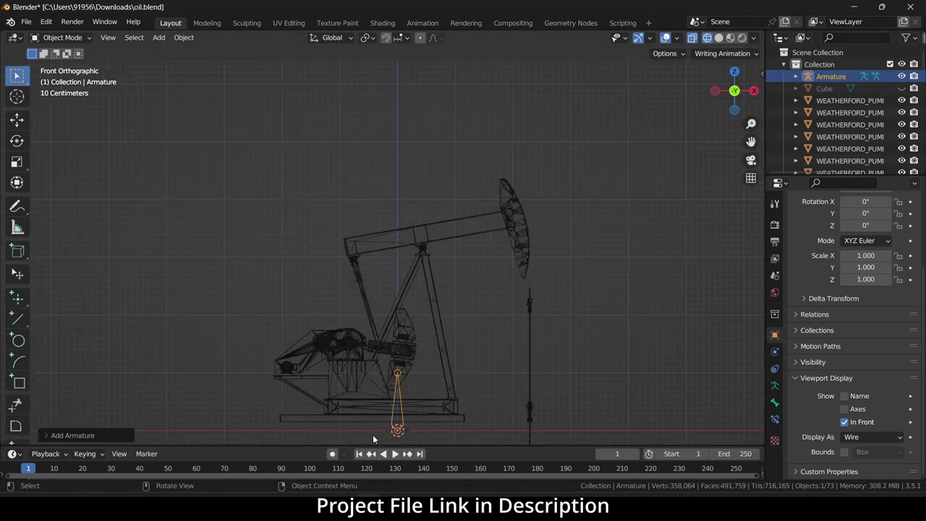
{"action": "scroll", "coordinate": [418, 419], "scroll_direction": "up", "scroll_amount": 2}
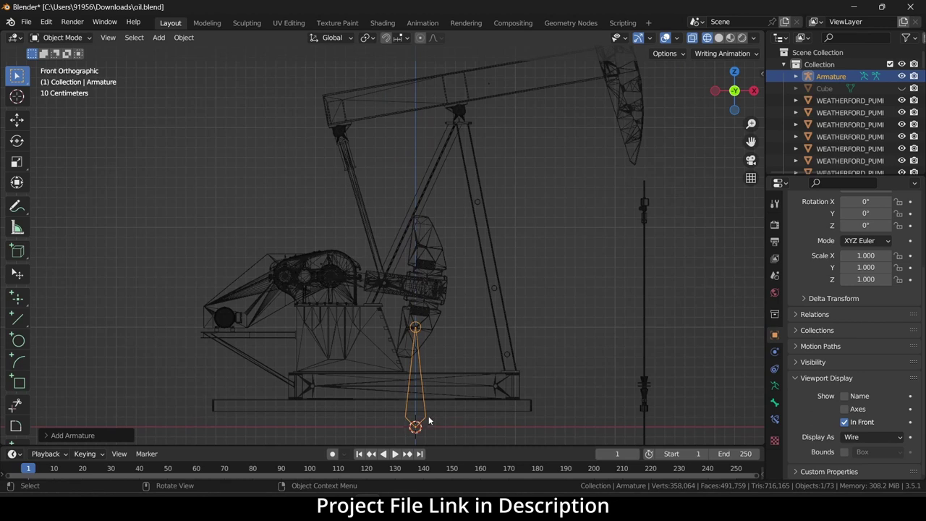
{"action": "key", "text": "Tab"}
{"action": "key", "text": "Tab"}
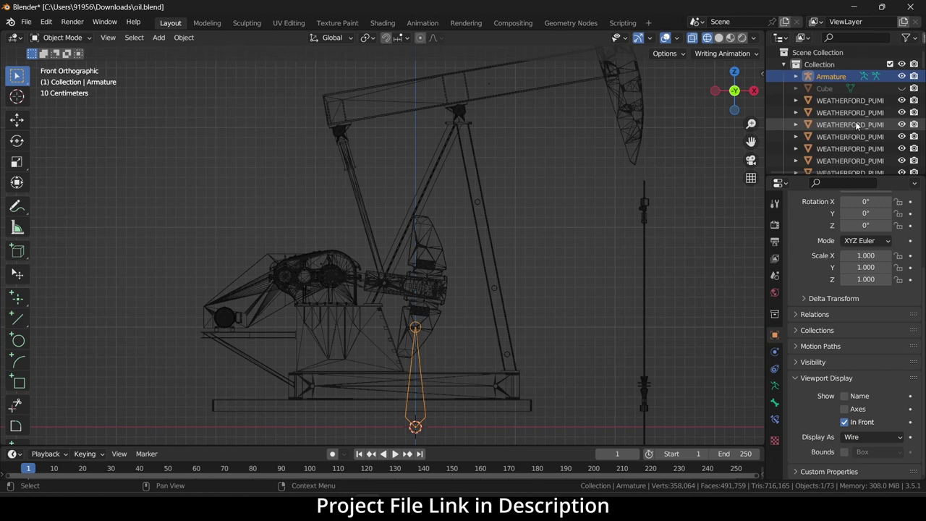
- Select the gearbox crank connector and snap the 3D cursor to it in front orthographic view
{"action": "left_click", "coordinate": [330, 275]}
{"action": "middle_click_drag", "start_coordinate": [343, 252], "coordinate": [329, 321]}
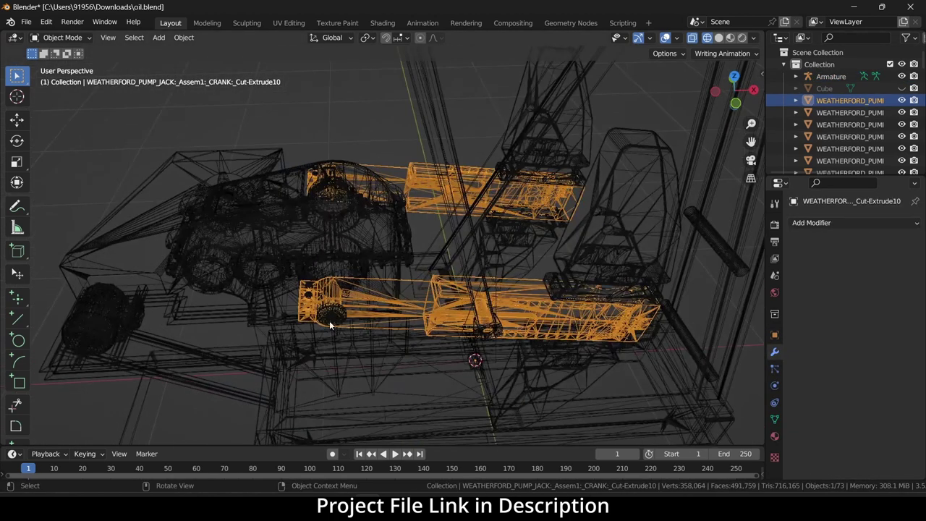
{"action": "left_click", "coordinate": [329, 321]}
{"action": "left_click", "coordinate": [330, 321]}
{"action": "left_click", "coordinate": [330, 321]}
{"action": "left_click", "coordinate": [331, 320]}
{"action": "left_click", "coordinate": [333, 321]}
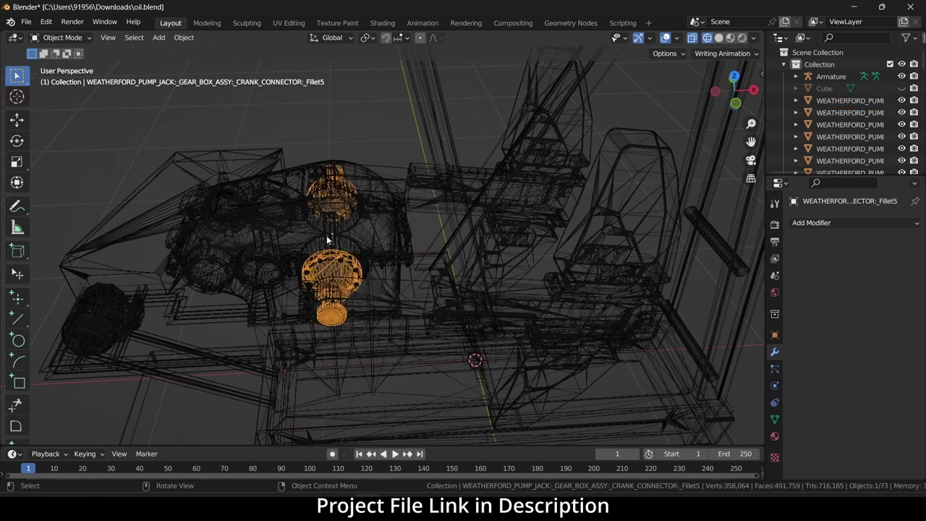
{"action": "key", "text": "KP_1"}
{"action": "key", "text": "KP_3"}
{"action": "key", "text": "KP_1"}
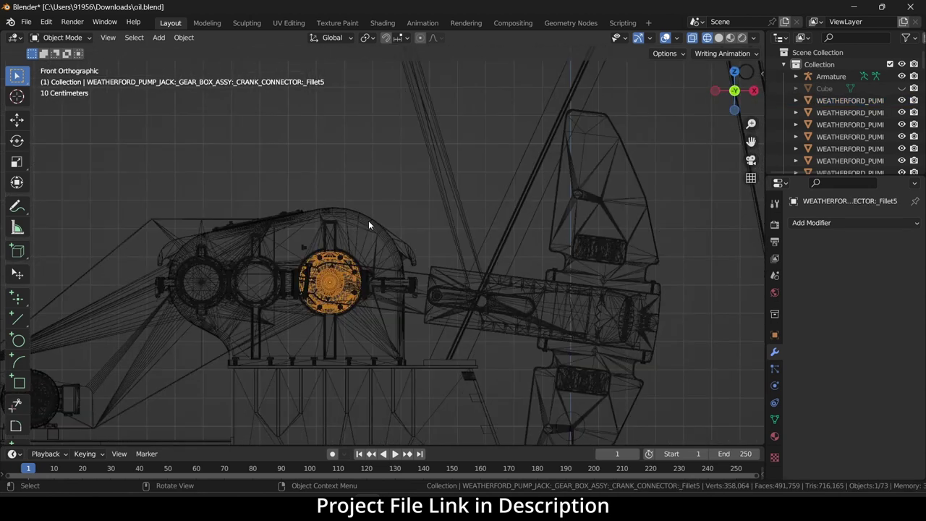
{"action": "key", "text": "shift+s"}
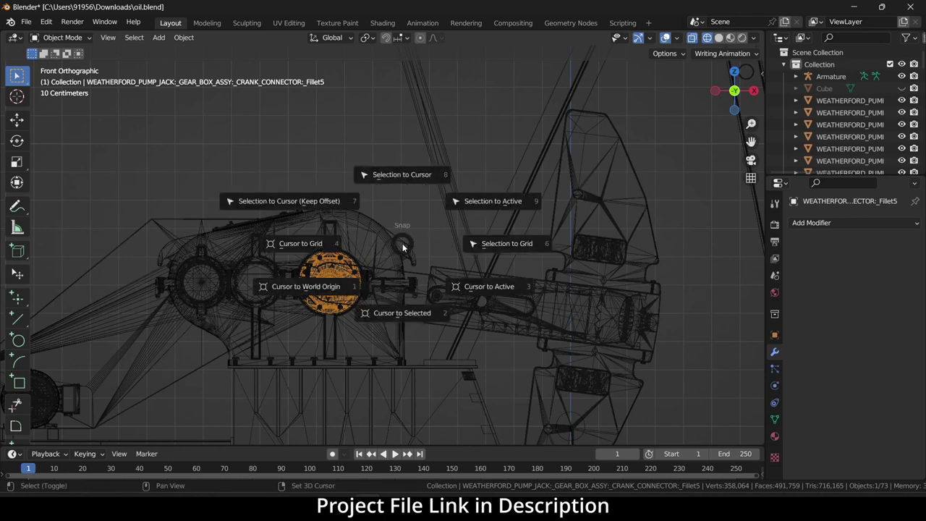
{"action": "left_click", "coordinate": [386, 313]}
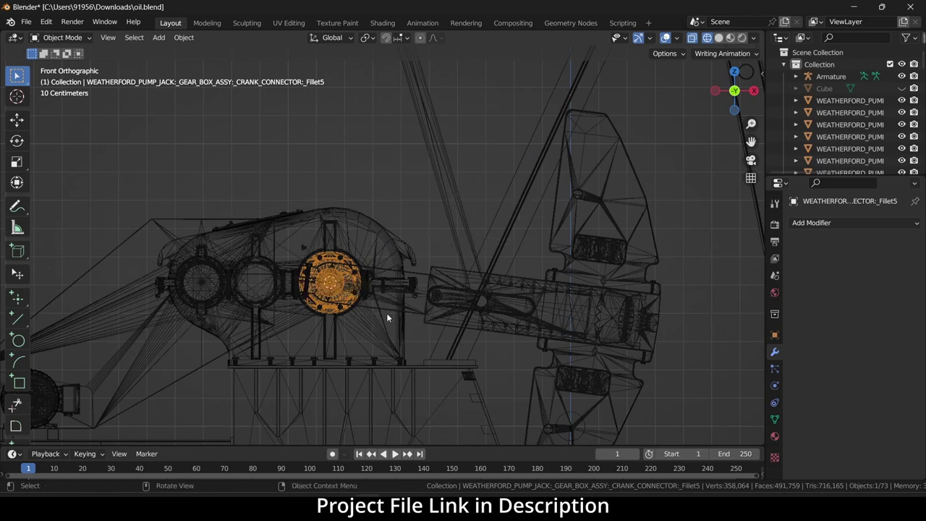
- Move the armature onto the 3D cursor at the crank connector's centre with Selection to Cursor
{"action": "scroll", "coordinate": [346, 282], "scroll_direction": "down", "scroll_amount": 6}
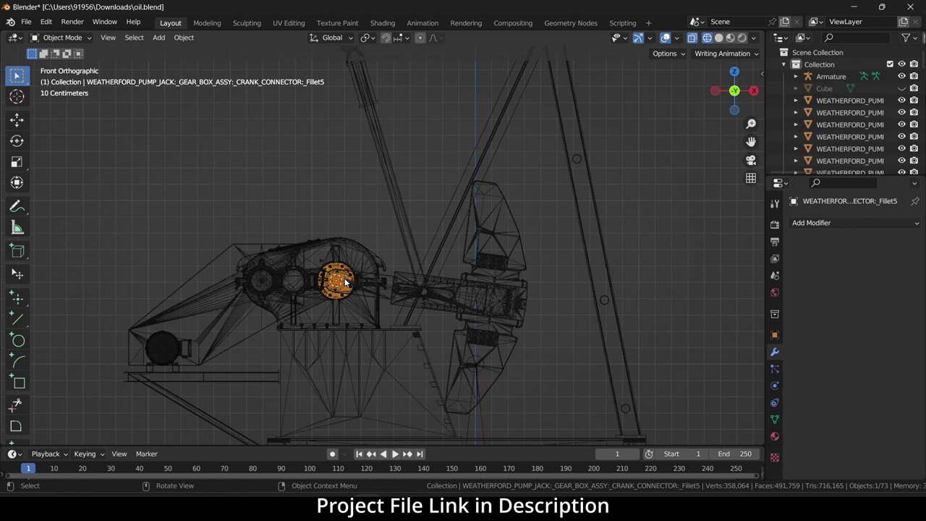
{"action": "left_click", "coordinate": [427, 432]}
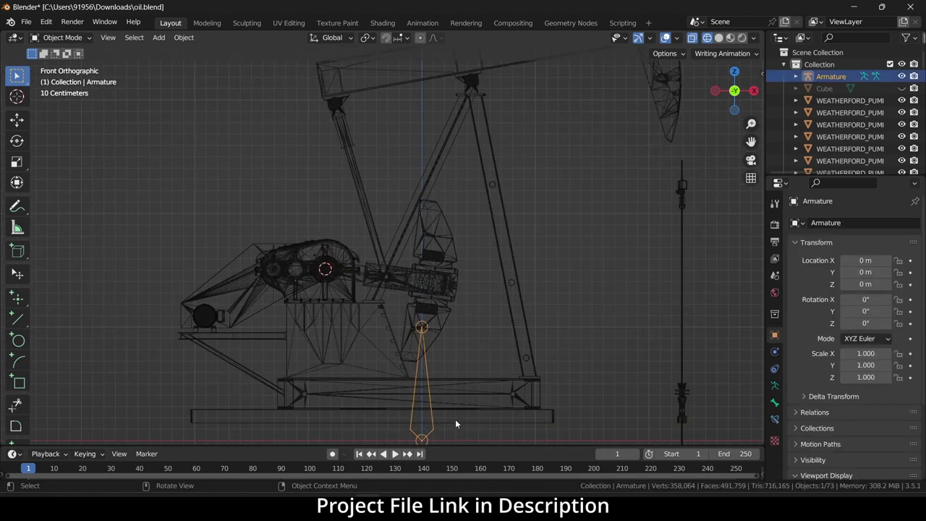
{"action": "key", "text": "shift+s"}
{"action": "left_click", "coordinate": [454, 338]}
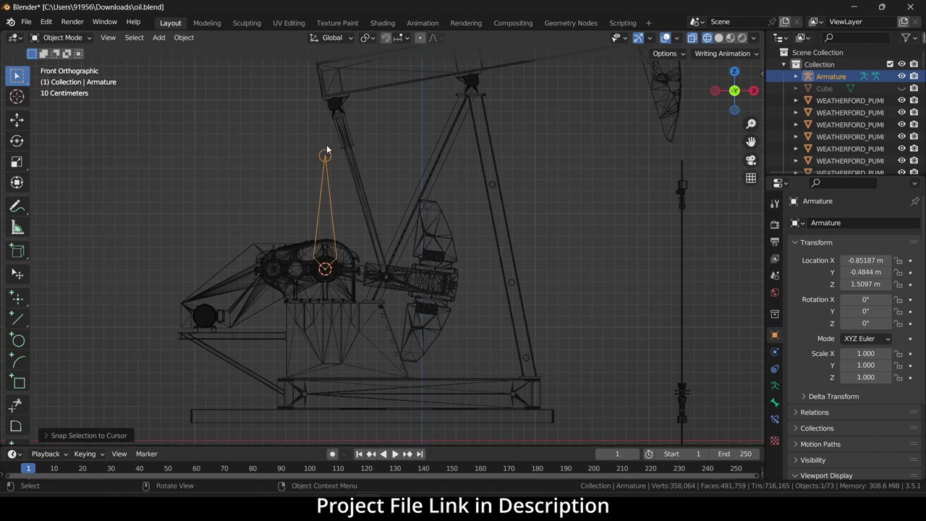
- Display the pump jack in solid shading and show it in perspective from the crank side
{"action": "scroll", "coordinate": [387, 279], "scroll_direction": "up", "scroll_amount": 3}
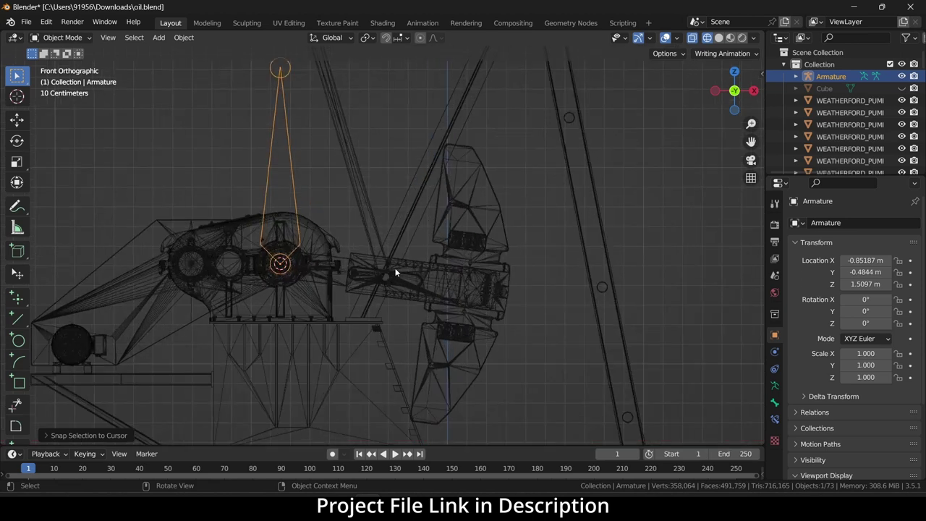
{"action": "mouse_move", "coordinate": [362, 215]}
{"action": "middle_mouse_down"}
{"action": "mouse_move", "coordinate": [462, 269]}
{"action": "mouse_move", "coordinate": [610, 273]}
{"action": "middle_mouse_up"}
{"action": "left_click", "coordinate": [718, 37]}
{"action": "left_click", "coordinate": [666, 38]}
{"action": "middle_click_drag", "start_coordinate": [506, 329], "coordinate": [432, 381]}
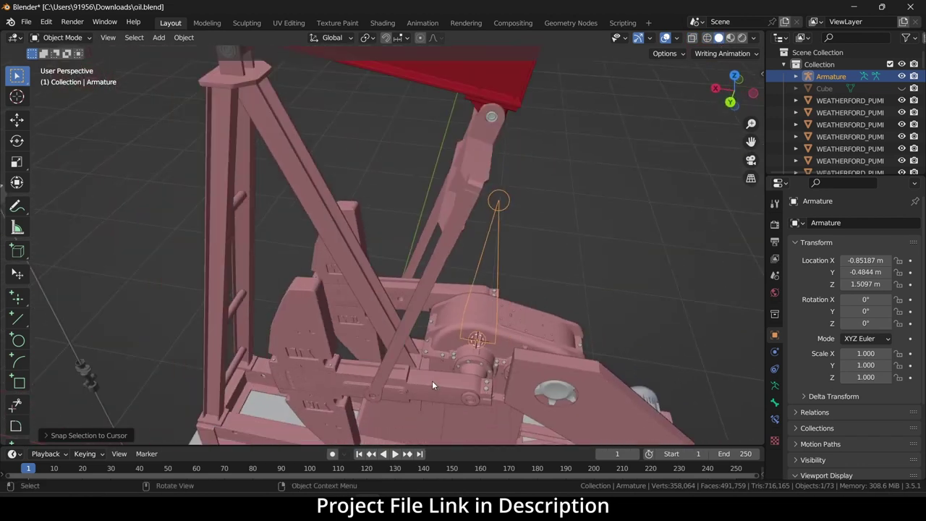
- Open the crank in Edit Mode and isolate it in local view
{"action": "left_click", "coordinate": [433, 386]}
{"action": "key", "text": "Tab"}
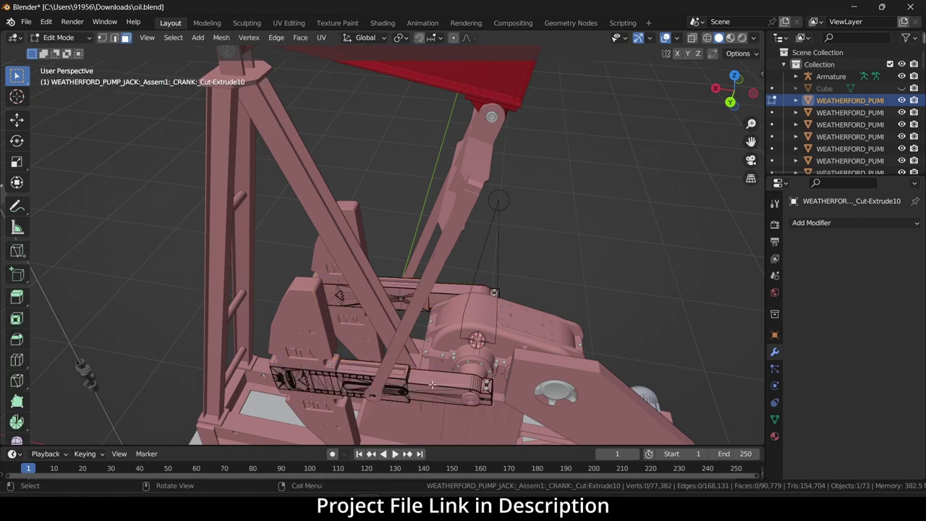
{"action": "key", "text": "KP_Divide"}
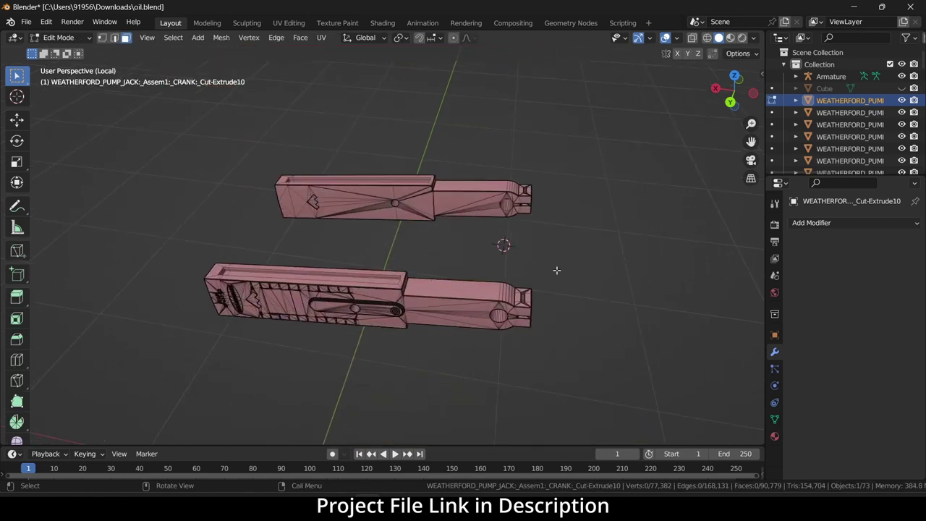
{"action": "scroll", "coordinate": [427, 277], "scroll_direction": "up", "scroll_amount": 2}
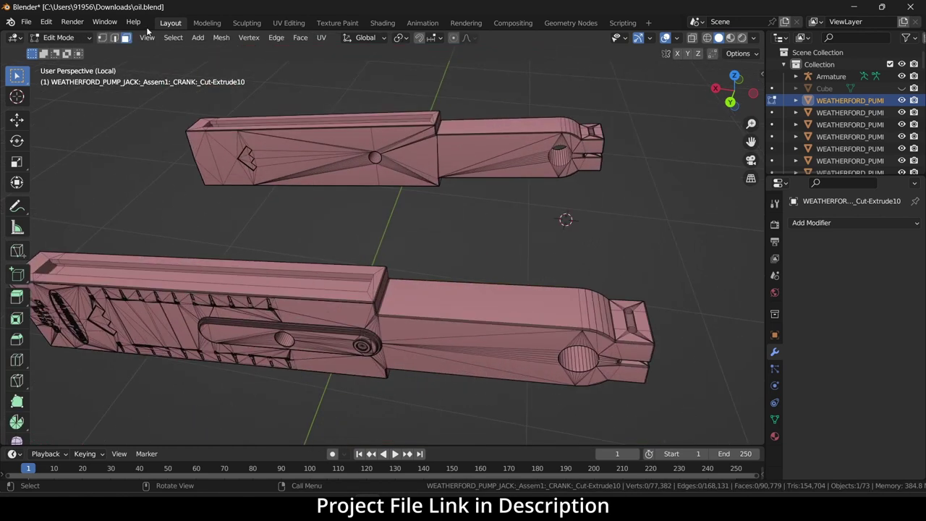
{"action": "scroll", "coordinate": [362, 152], "scroll_direction": "up", "scroll_amount": 4}
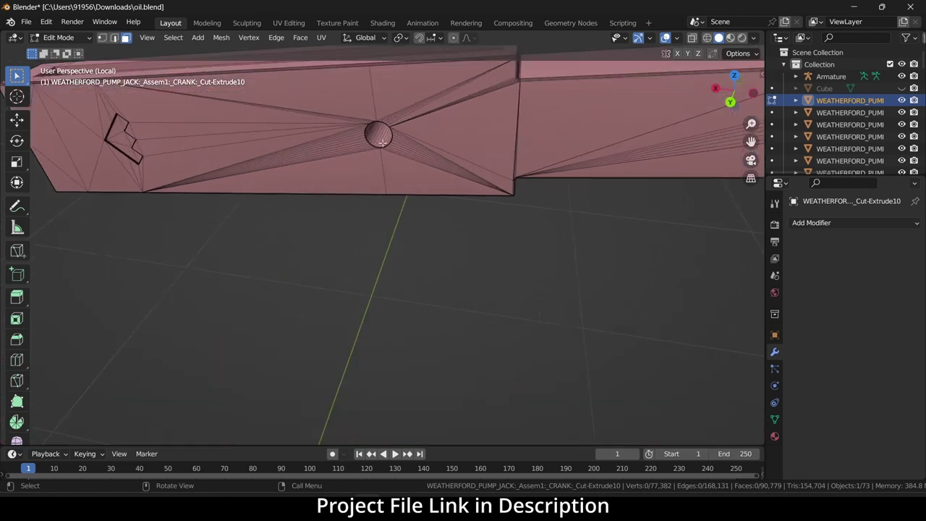
- Select the linked faces inside the pitman pin holes of both cranks and snap the 3D cursor to the selection
{"action": "key", "text": "l"}
{"action": "scroll", "coordinate": [386, 214], "scroll_direction": "down", "scroll_amount": 1}
{"action": "scroll", "coordinate": [386, 214], "scroll_direction": "down", "scroll_amount": 3}
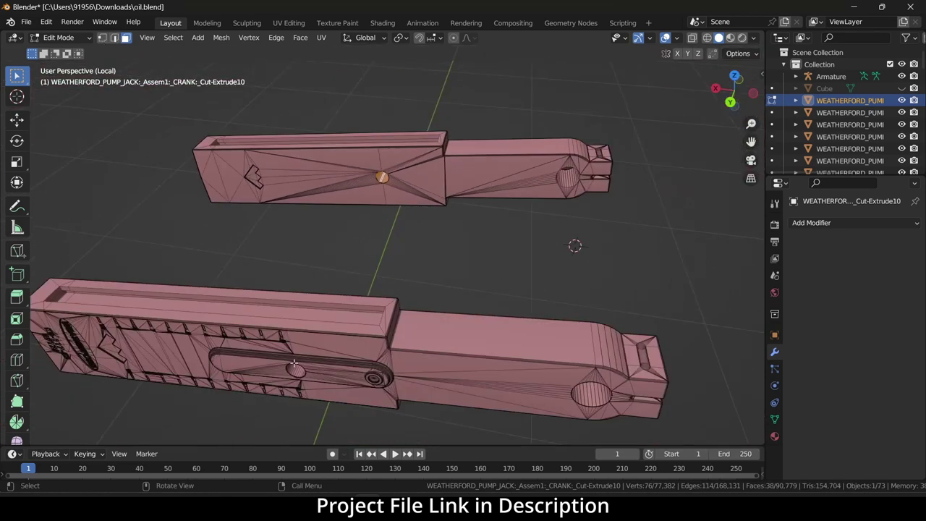
{"action": "key", "text": "l"}
{"action": "middle_click_drag", "start_coordinate": [297, 370], "coordinate": [364, 331]}
{"action": "key", "text": "shift+s"}
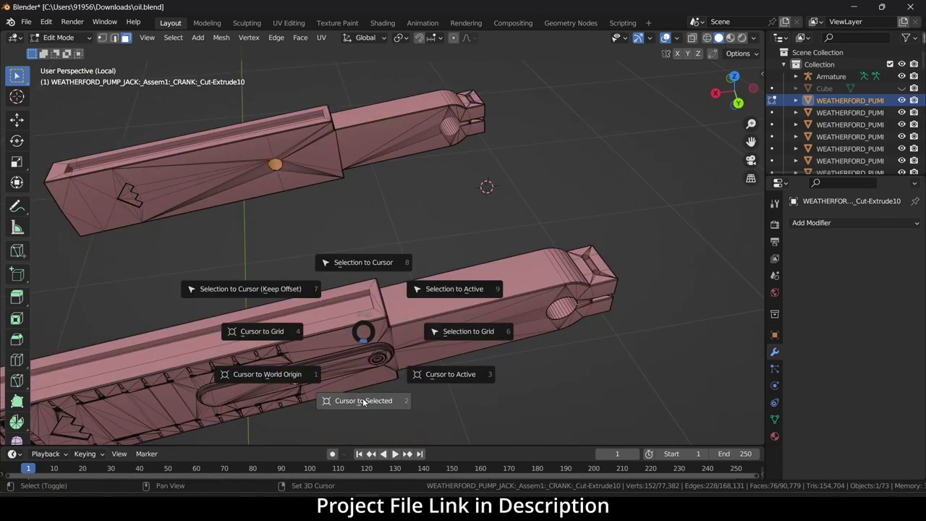
{"action": "left_click", "coordinate": [362, 399]}
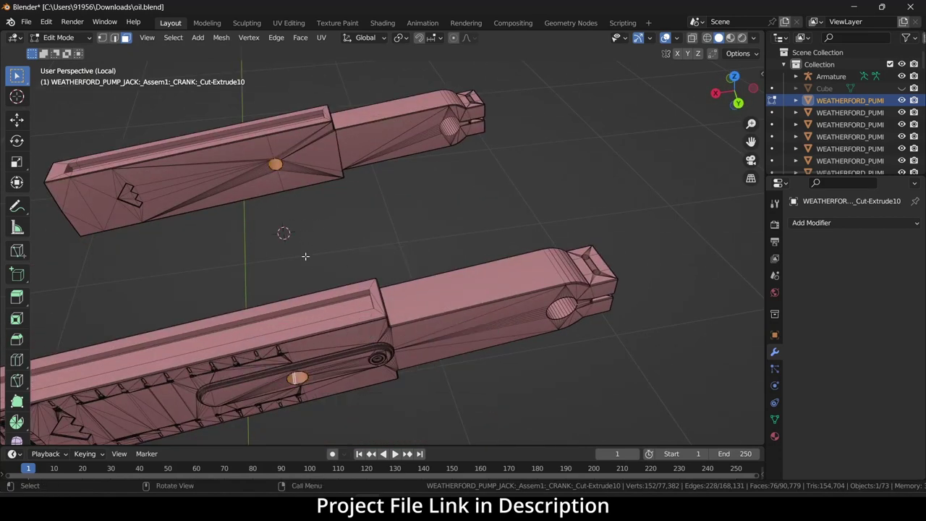
- Exit local view, snap the armature bone's tip to the 3D cursor between the crank pin holes, and return to Object Mode
{"action": "key", "text": "Tab"}
{"action": "key", "text": "KP_Divide"}
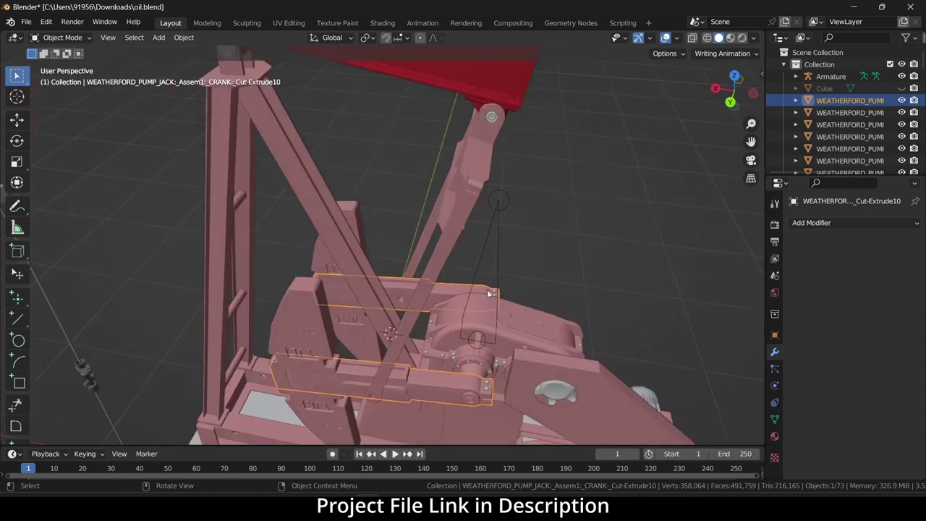
{"action": "left_click", "coordinate": [498, 213]}
{"action": "key", "text": "Tab"}
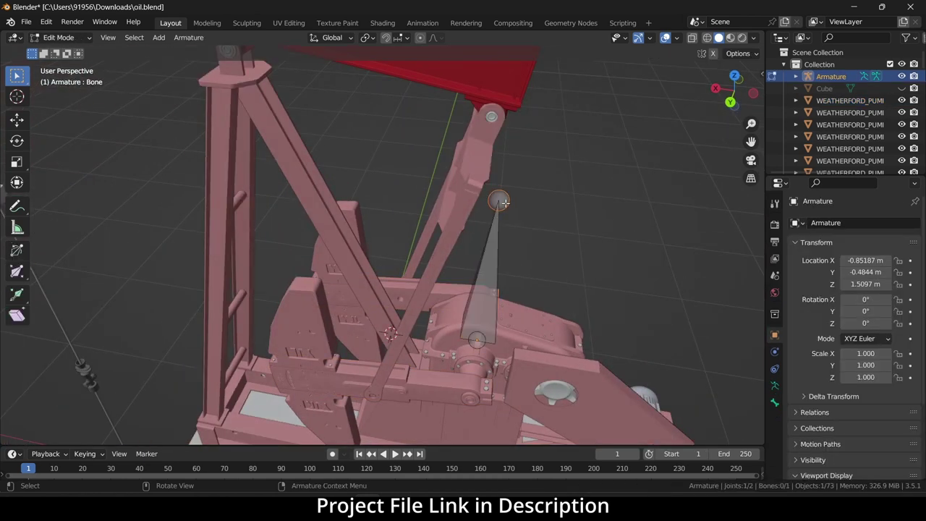
{"action": "key", "text": "shift+s"}
{"action": "left_click", "coordinate": [577, 147]}
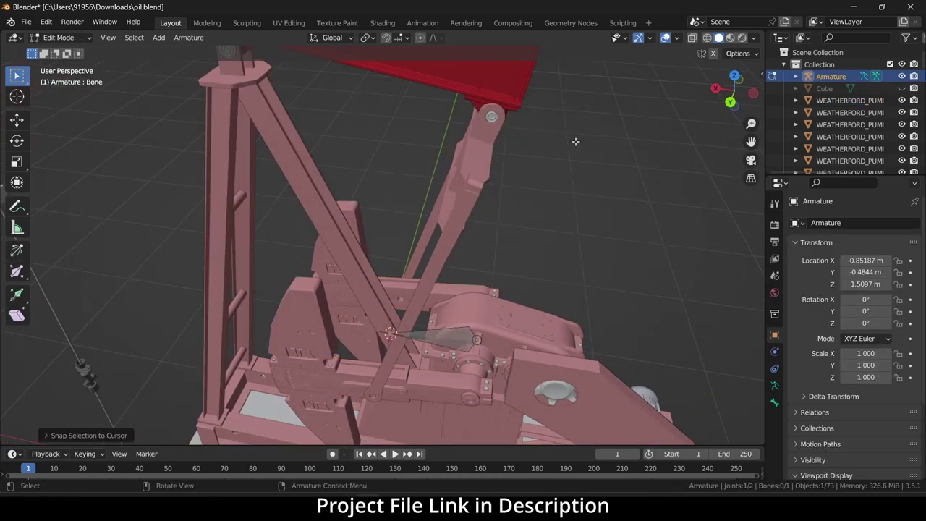
{"action": "scroll", "coordinate": [404, 358], "scroll_direction": "up", "scroll_amount": 2}
{"action": "middle_click_drag", "start_coordinate": [404, 358], "coordinate": [408, 334]}
{"action": "scroll", "coordinate": [403, 329], "scroll_direction": "down", "scroll_amount": 3}
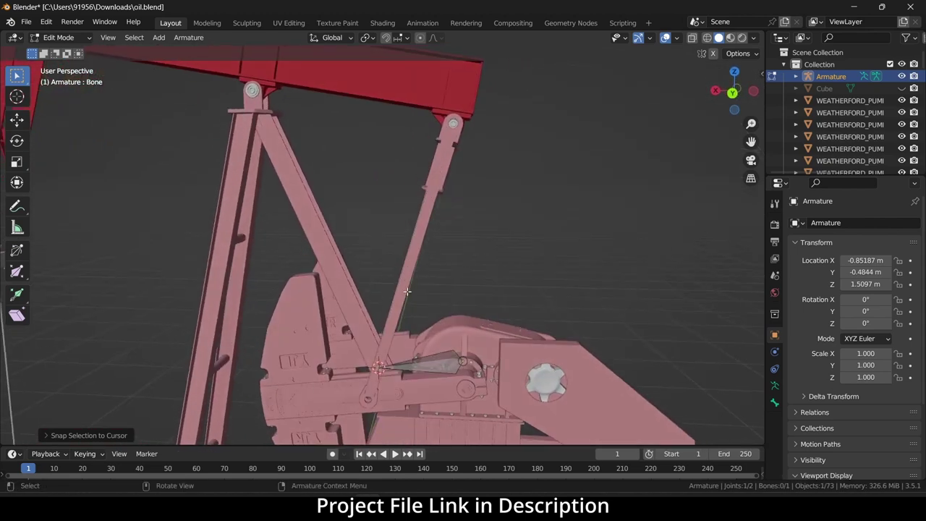
{"action": "left_click", "coordinate": [70, 41]}
{"action": "left_click", "coordinate": [72, 51]}
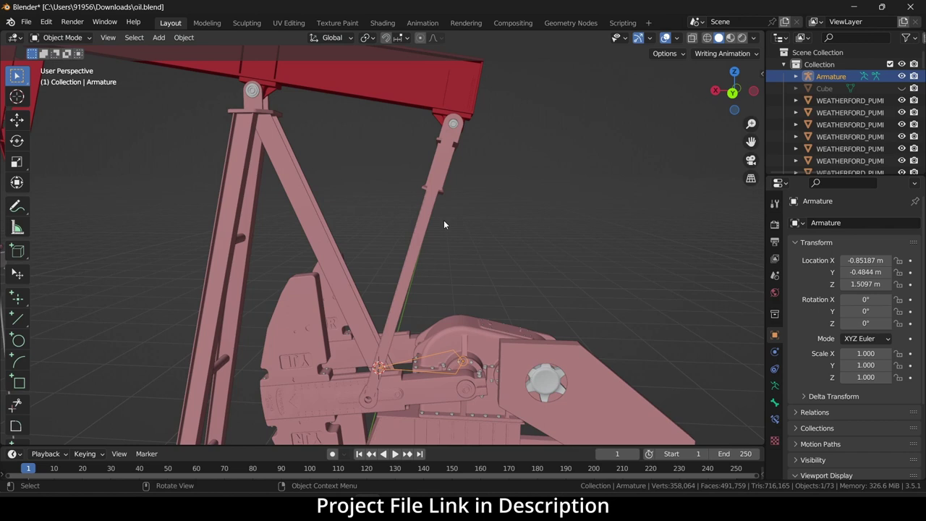
- Open the pitman arm in Edit Mode and isolate it in local view
{"action": "left_click", "coordinate": [419, 253]}
{"action": "middle_click_drag", "start_coordinate": [418, 253], "coordinate": [505, 277]}
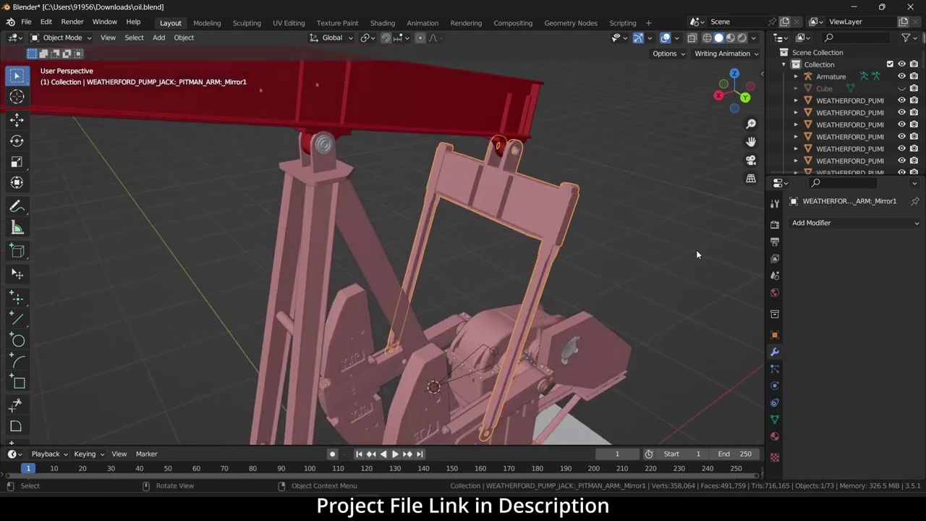
{"action": "key", "text": "g"}
{"action": "scroll", "coordinate": [505, 164], "scroll_direction": "up", "scroll_amount": 3}
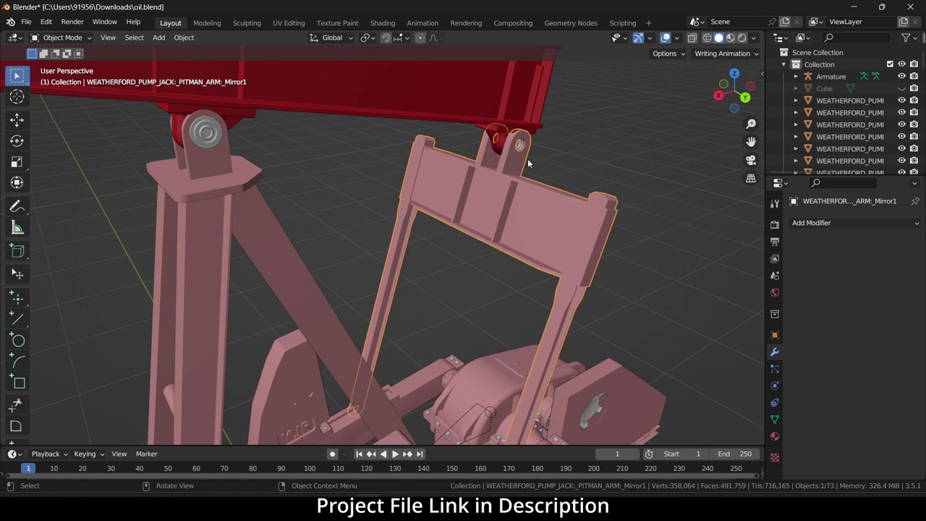
{"action": "key", "text": "Tab"}
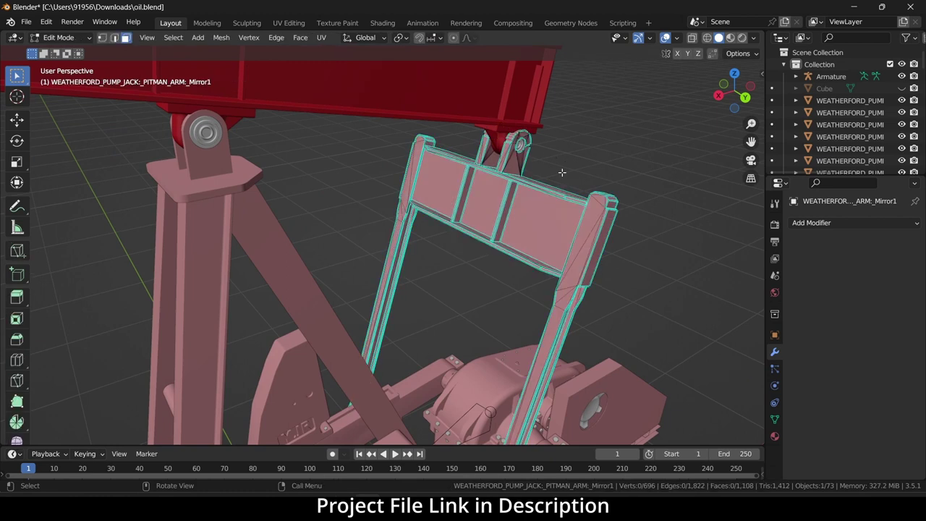
{"action": "key", "text": "KP_Divide"}
- Select the inner face loops of both holes in the pitman arm's upper lugs and snap the 3D cursor to the selection
{"action": "scroll", "coordinate": [558, 171], "scroll_direction": "up", "scroll_amount": 8}
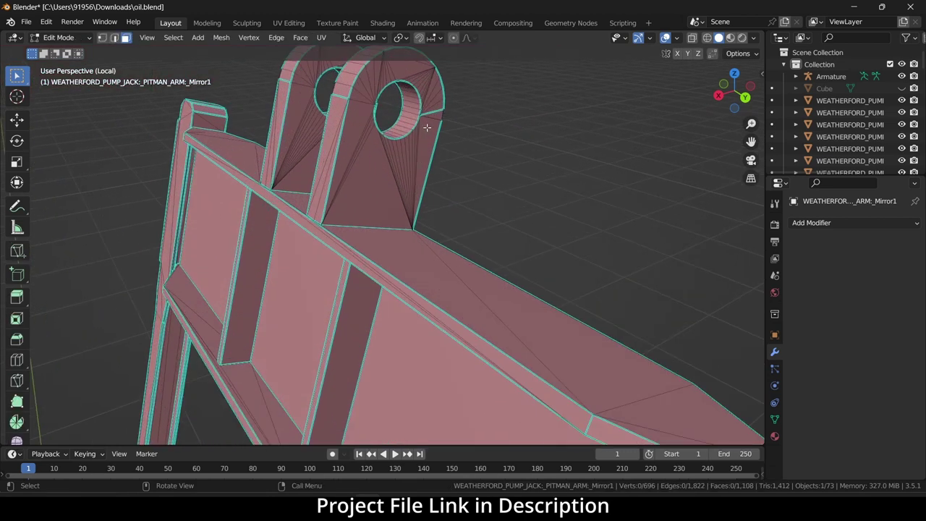
{"action": "scroll", "coordinate": [427, 128], "scroll_direction": "up", "scroll_amount": 1}
{"action": "left_click", "coordinate": [409, 132], "text": "alt"}
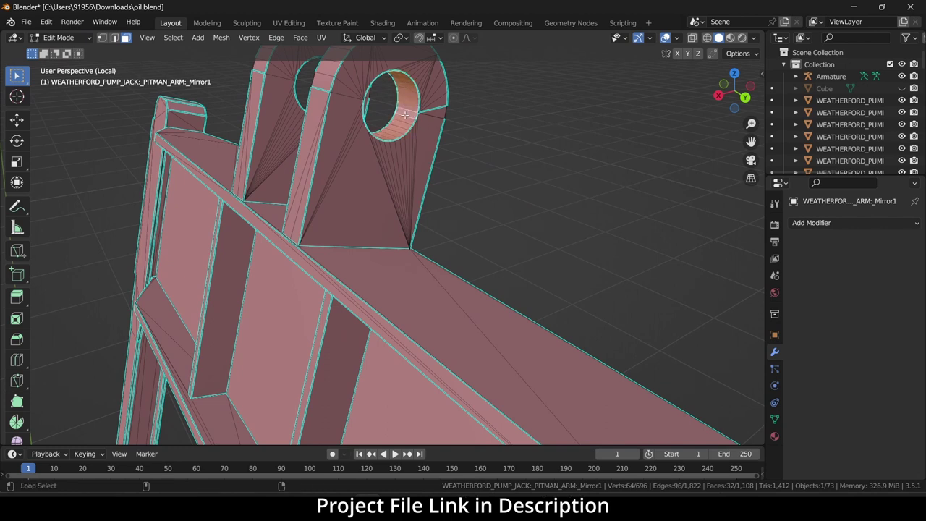
{"action": "middle_click_drag", "start_coordinate": [420, 154], "coordinate": [509, 170]}
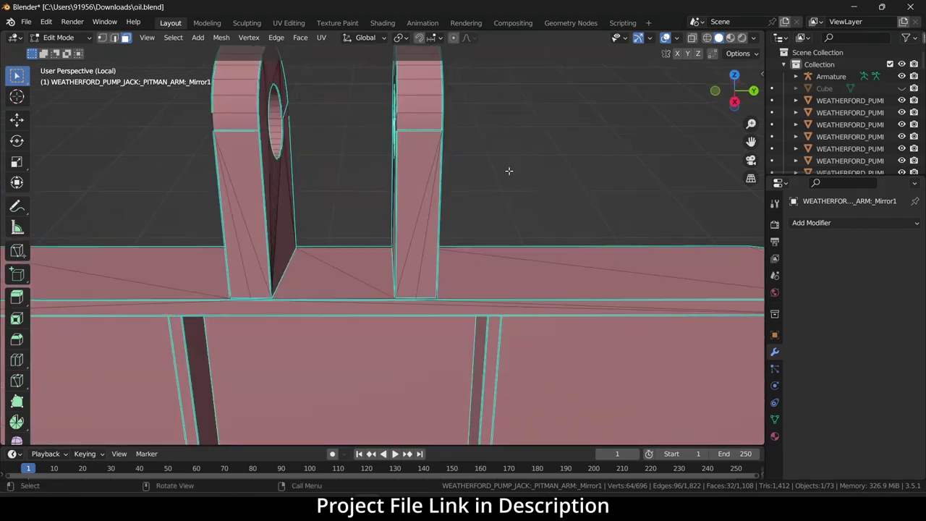
{"action": "left_click", "coordinate": [278, 126], "text": "alt+shift"}
{"action": "key", "text": "shift+s"}
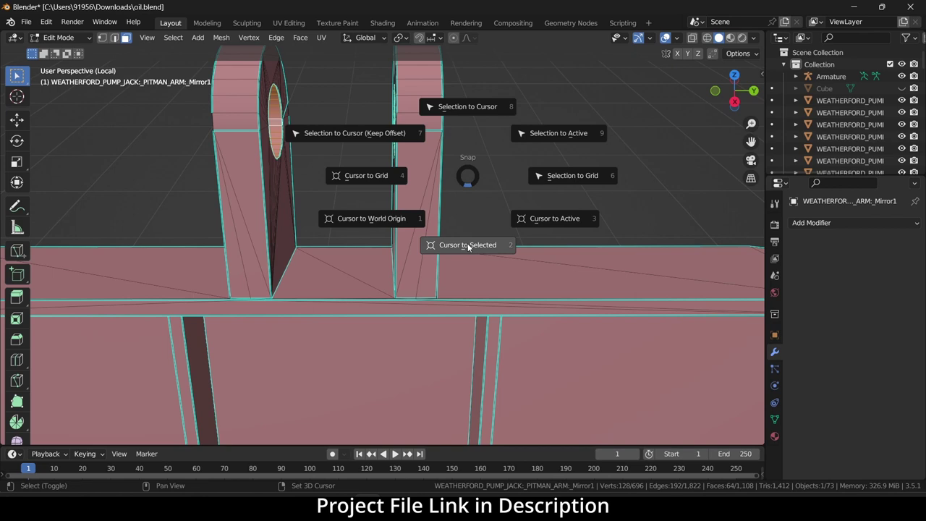
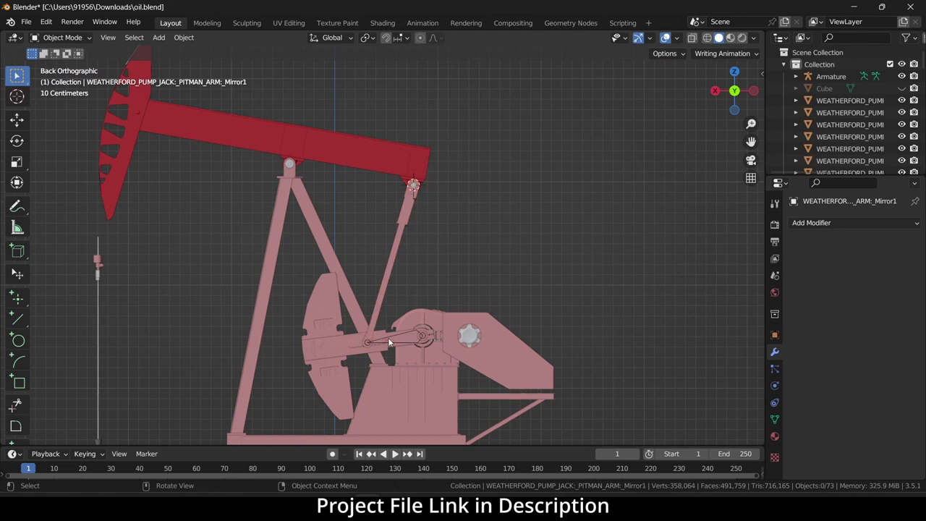
- Extrude a short bone from the crank bone's tip toward the counterweight in armature Edit Mode, and return to Object Mode
{"action": "scroll", "coordinate": [388, 337], "scroll_direction": "up", "scroll_amount": 5}
{"action": "left_click", "coordinate": [410, 330]}
{"action": "left_click", "coordinate": [410, 331]}
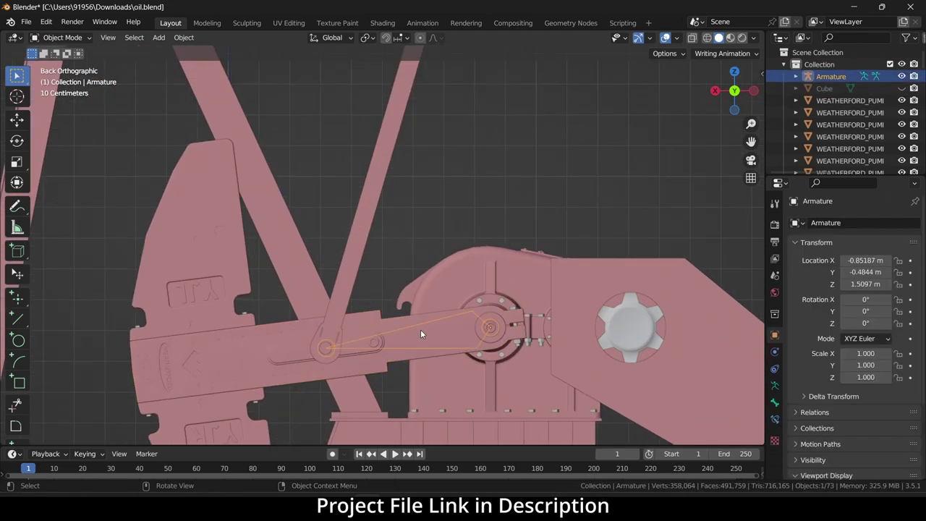
{"action": "key", "text": "Tab"}
{"action": "key", "text": "e"}
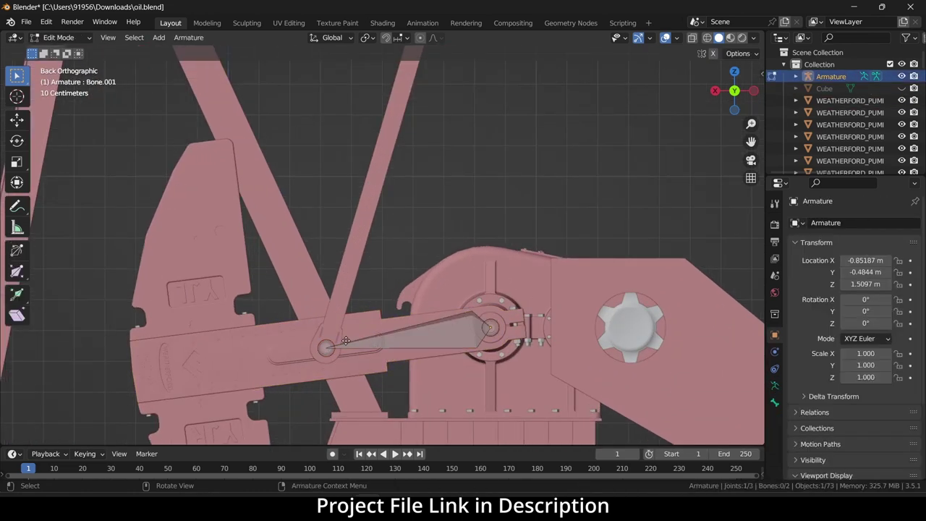
{"action": "left_click", "coordinate": [310, 345]}
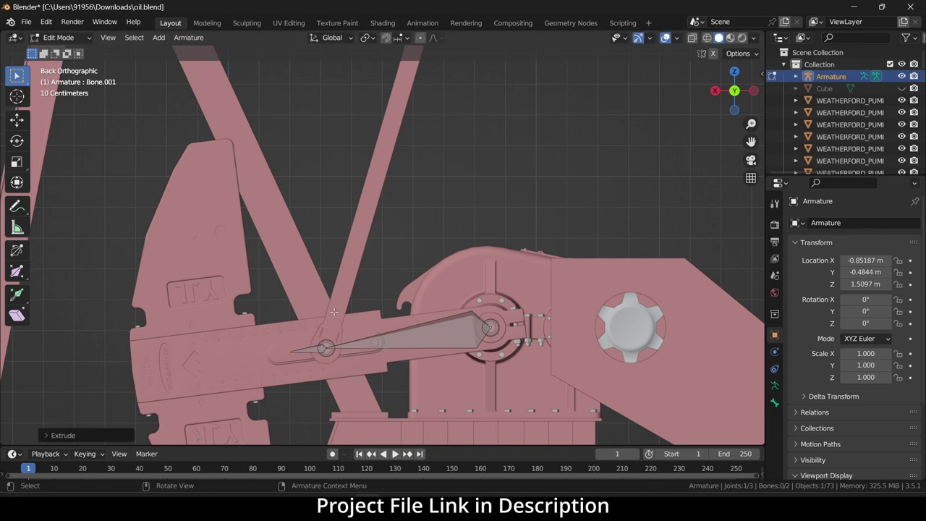
{"action": "key", "text": "Tab"}
- Open the beam's centre pivot bracket above the support tower in Edit Mode and isolate it in local view
{"action": "scroll", "coordinate": [442, 251], "scroll_direction": "down", "scroll_amount": 4}
{"action": "scroll", "coordinate": [478, 206], "scroll_direction": "down", "scroll_amount": 3}
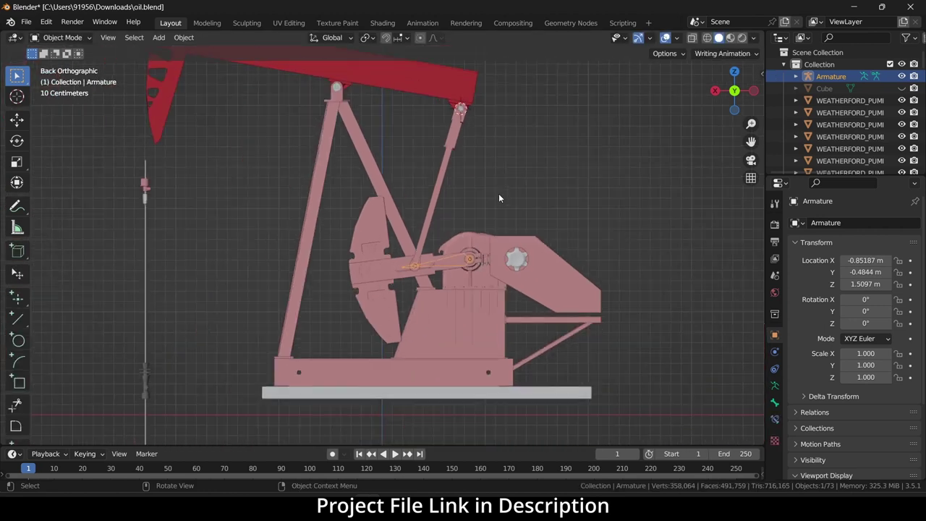
{"action": "middle_click_drag", "start_coordinate": [499, 193], "coordinate": [540, 246], "text": "shift"}
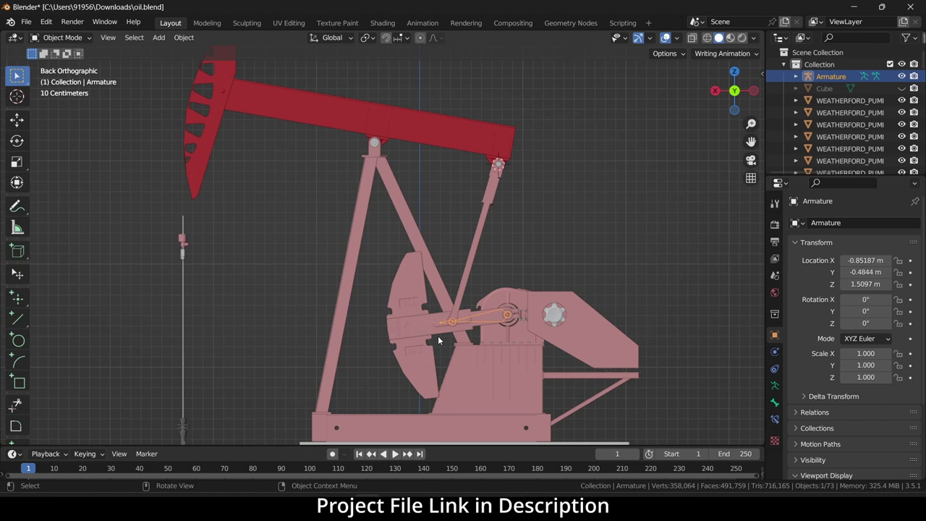
{"action": "scroll", "coordinate": [362, 134], "scroll_direction": "up", "scroll_amount": 3}
{"action": "middle_click_drag", "start_coordinate": [360, 129], "coordinate": [436, 163]}
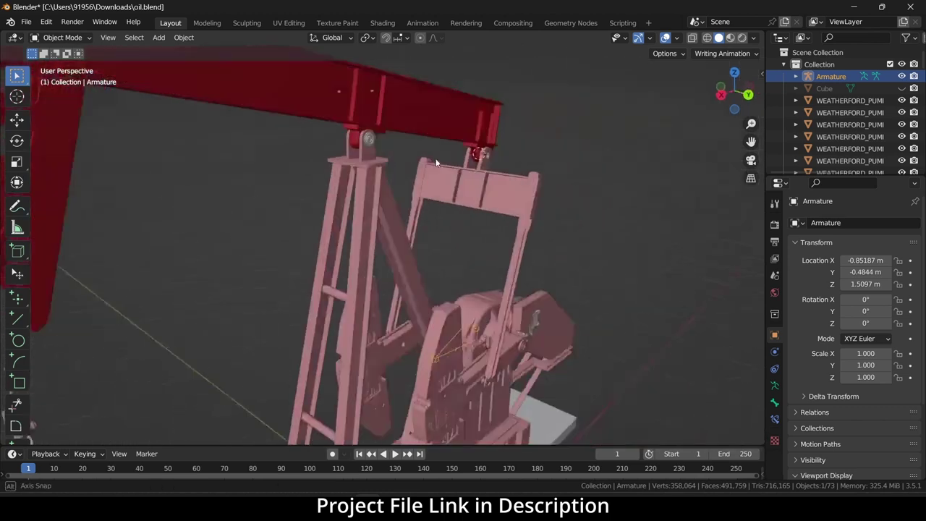
{"action": "scroll", "coordinate": [361, 138], "scroll_direction": "up", "scroll_amount": 3}
{"action": "left_click", "coordinate": [351, 140]}
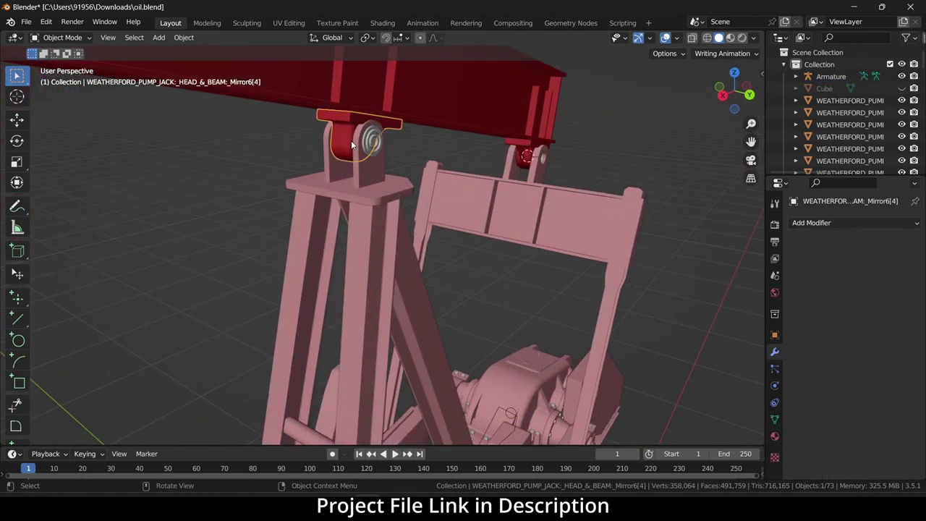
{"action": "key", "text": "Tab"}
{"action": "key", "text": "KP_Divide"}
{"action": "scroll", "coordinate": [586, 178], "scroll_direction": "up", "scroll_amount": 5}
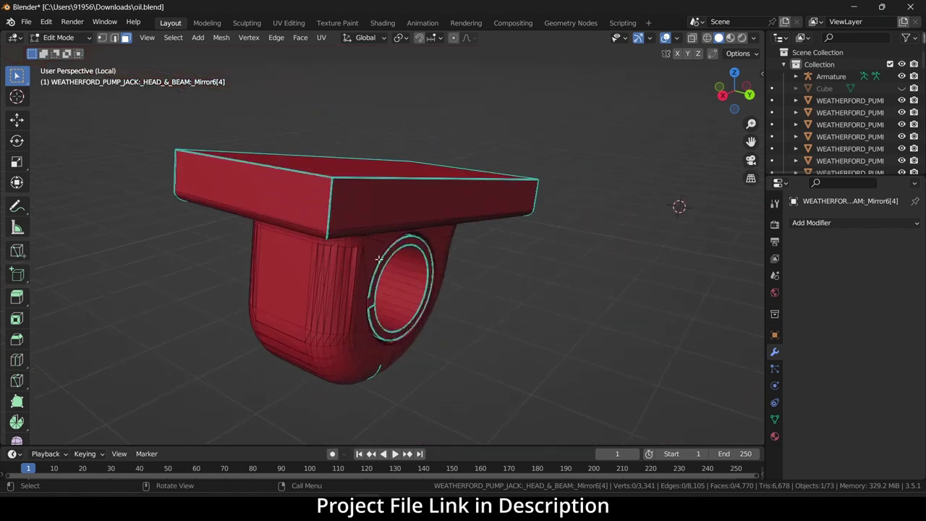
- Snap the 3D cursor to the inner face loop of the pivot bracket's hole, exit local view and return to Object Mode
{"action": "middle_click_drag", "start_coordinate": [341, 232], "coordinate": [286, 279]}
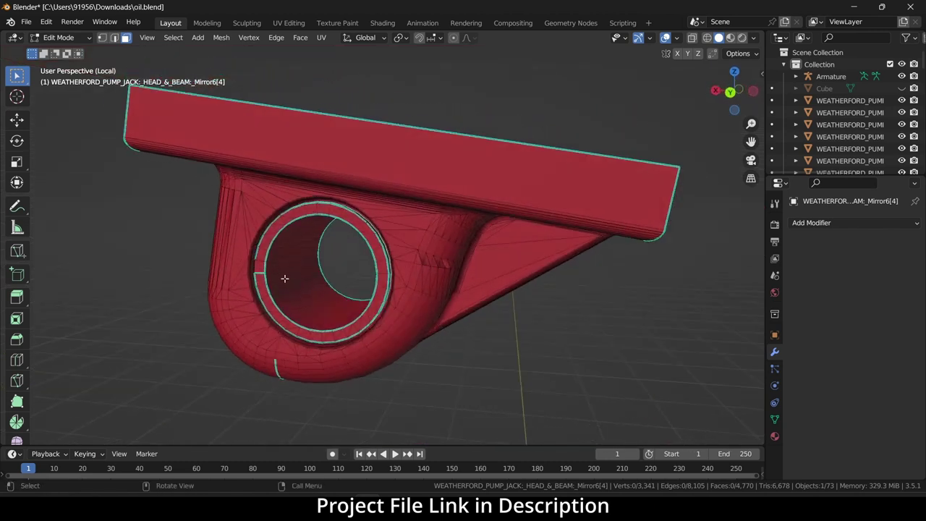
{"action": "left_click", "coordinate": [321, 303], "text": "alt"}
{"action": "key", "text": "shift+s"}
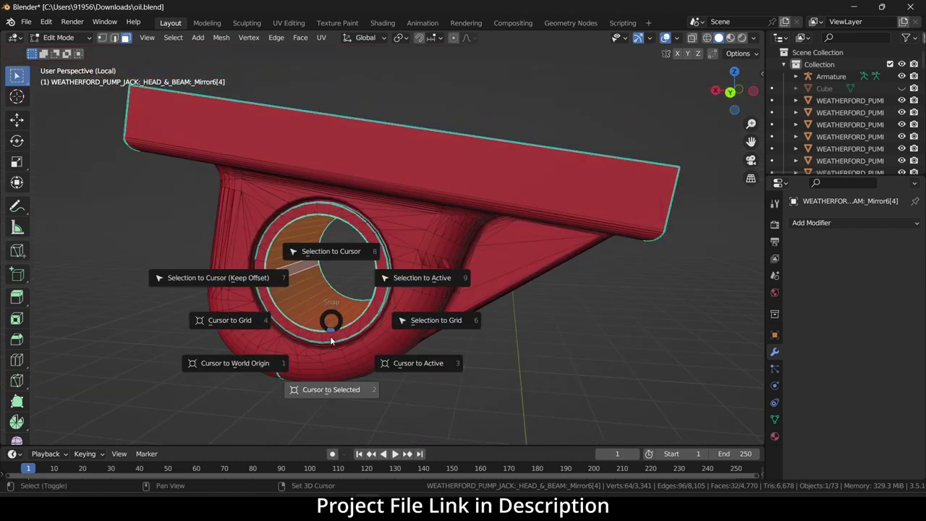
{"action": "left_click", "coordinate": [336, 389]}
{"action": "key", "text": "KP_Divide"}
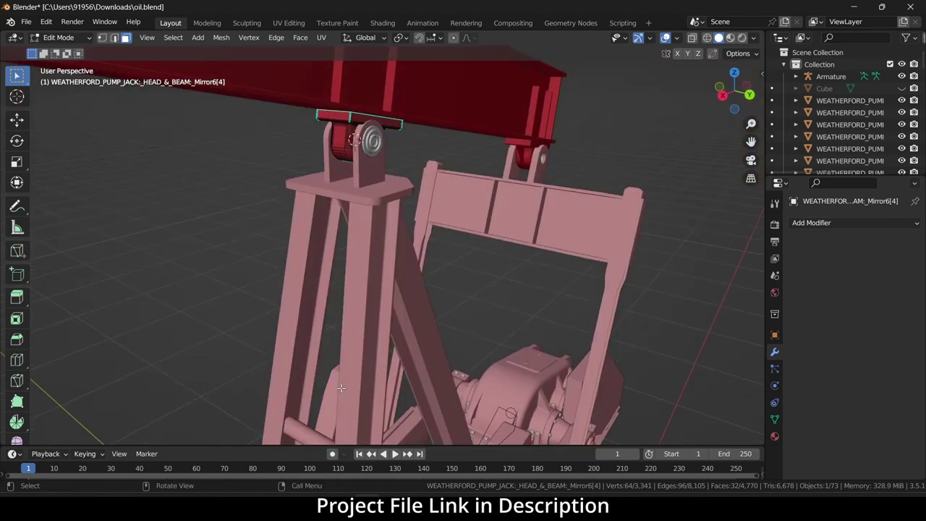
{"action": "key", "text": "KP_1"}
{"action": "key", "text": "KP_3"}
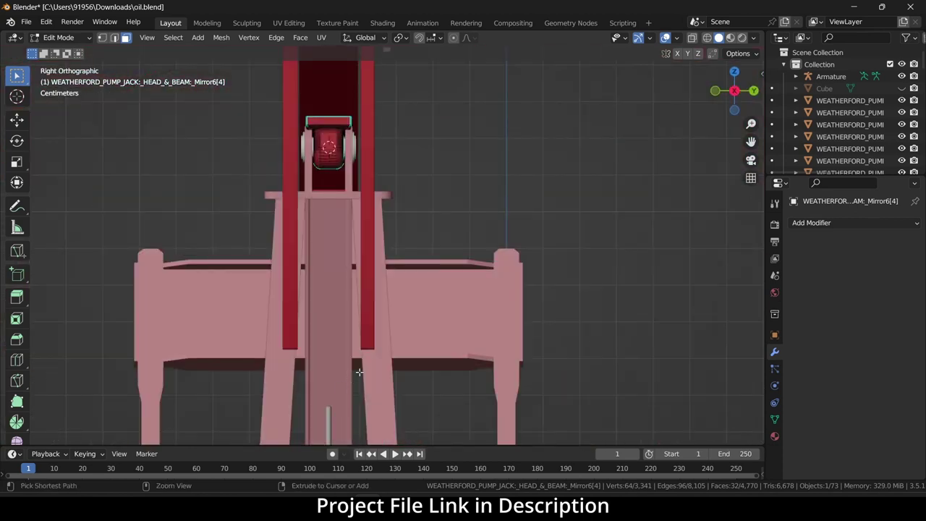
{"action": "key", "text": "ctrl+KP_1"}
{"action": "scroll", "coordinate": [475, 268], "scroll_direction": "down", "scroll_amount": 5}
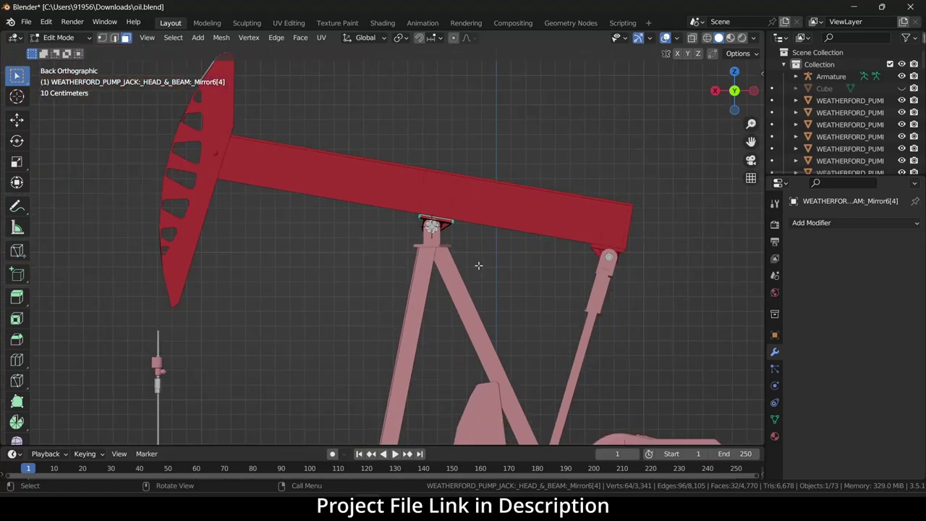
{"action": "left_click", "coordinate": [832, 76]}
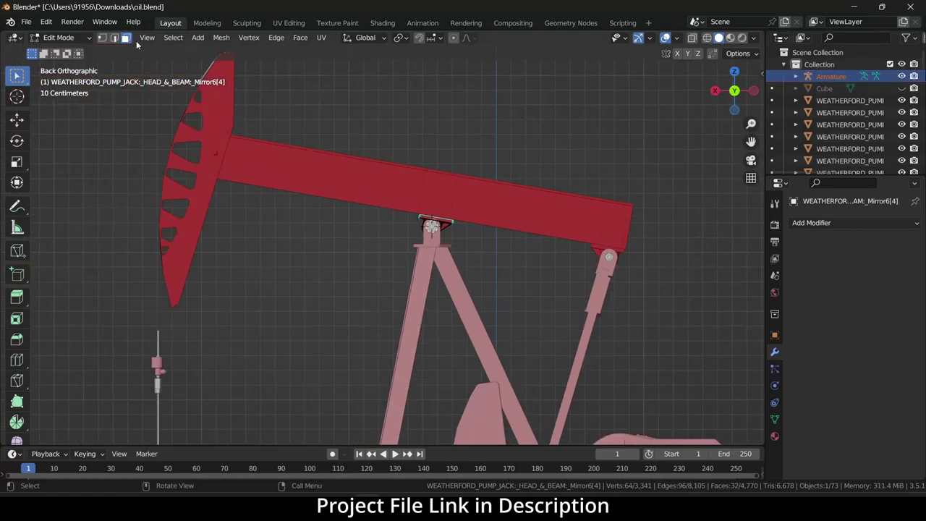
{"action": "left_click", "coordinate": [82, 40]}
{"action": "left_click", "coordinate": [75, 52]}
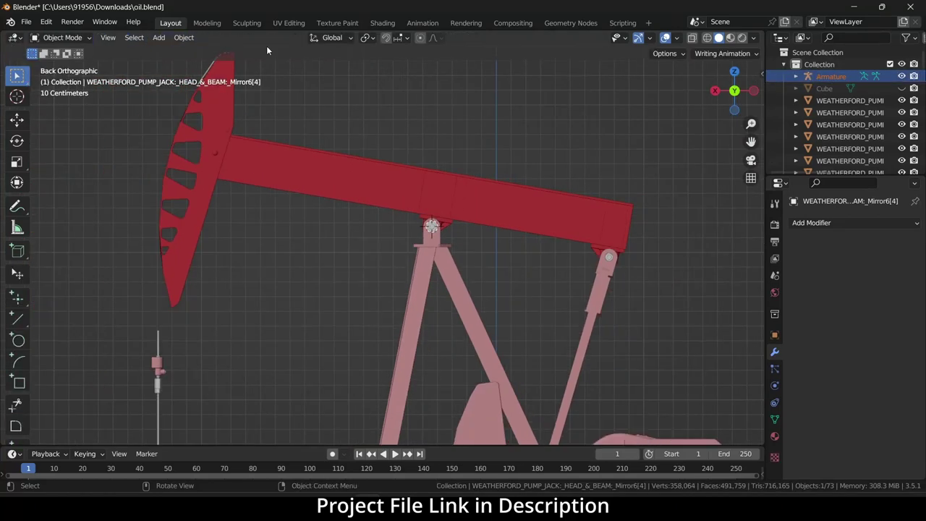
- Add a single bone to the armature at the beam pivot and move its tip close to the pitman arm's upper pin
{"action": "left_click", "coordinate": [847, 78]}
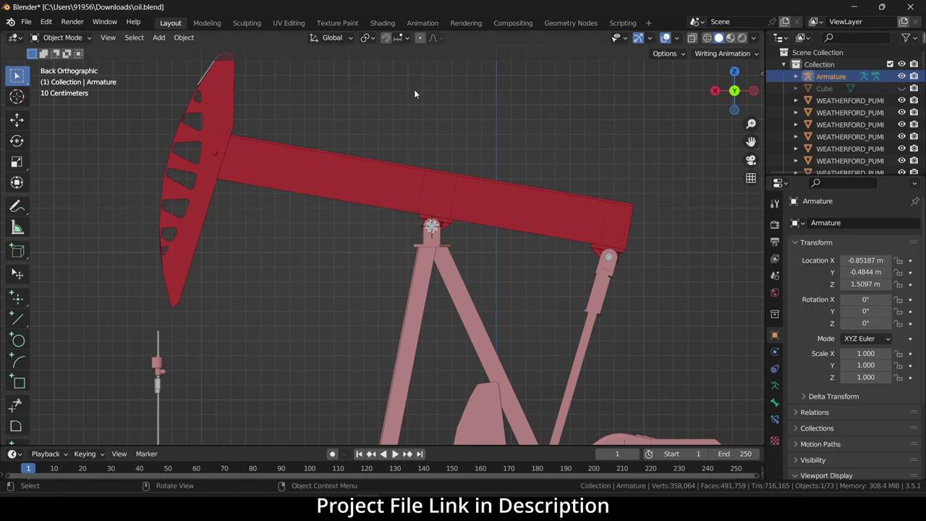
{"action": "key", "text": "Tab"}
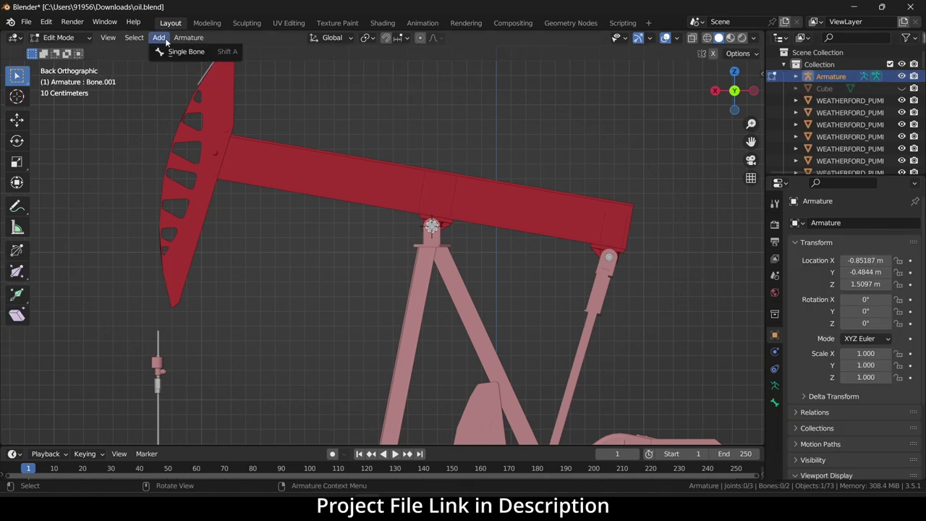
{"action": "left_click", "coordinate": [183, 38]}
{"action": "mouse_move", "coordinate": [177, 50]}
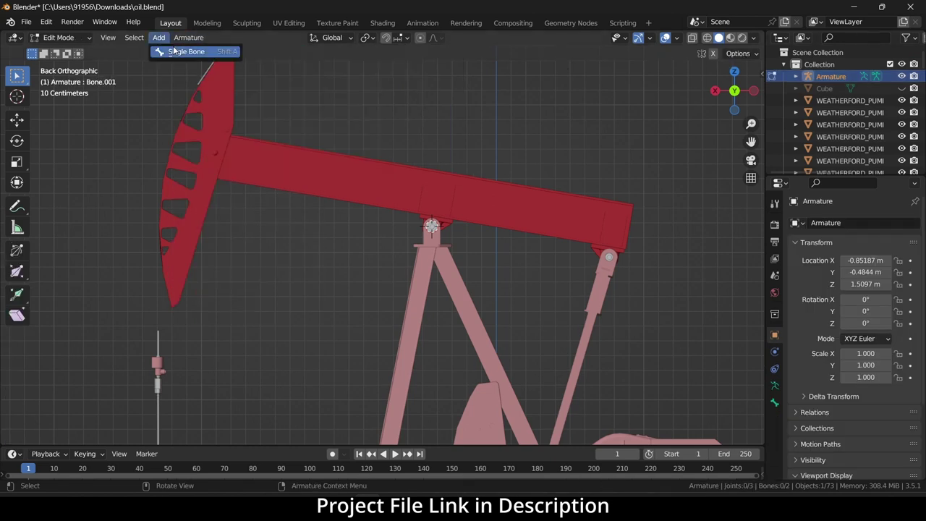
{"action": "left_click", "coordinate": [177, 53]}
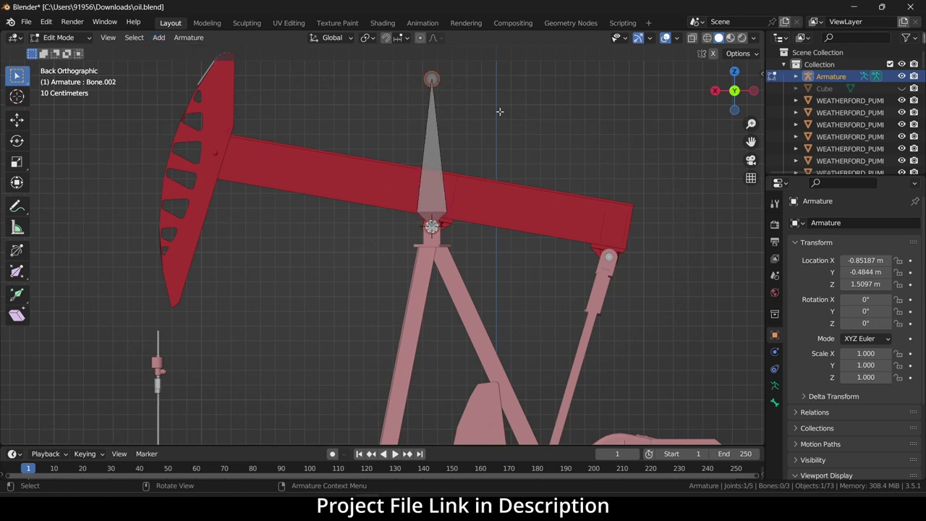
{"action": "key", "text": "g"}
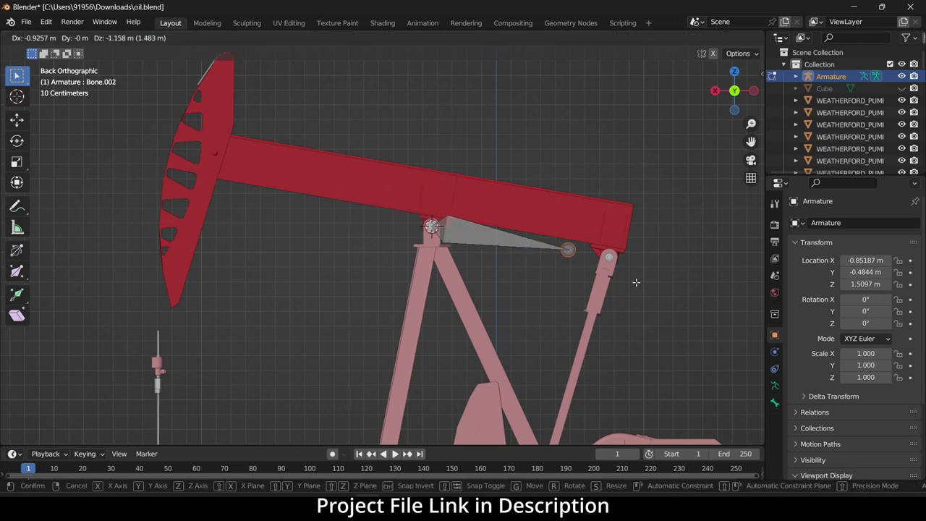
{"action": "left_click", "coordinate": [636, 282]}
- Snap the 3D cursor to the selected hole faces of the pitman arm's upper lugs in Edit Mode, and return to Object Mode
{"action": "scroll", "coordinate": [616, 264], "scroll_direction": "up", "scroll_amount": 3}
{"action": "scroll", "coordinate": [616, 265], "scroll_direction": "up", "scroll_amount": 2}
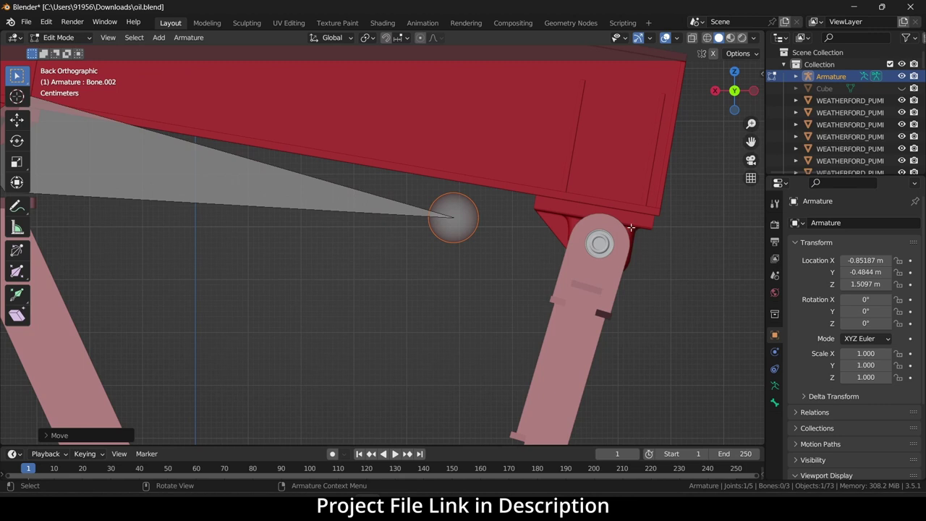
{"action": "key", "text": "Tab"}
{"action": "left_click", "coordinate": [604, 273]}
{"action": "middle_click_drag", "start_coordinate": [606, 275], "coordinate": [667, 302]}
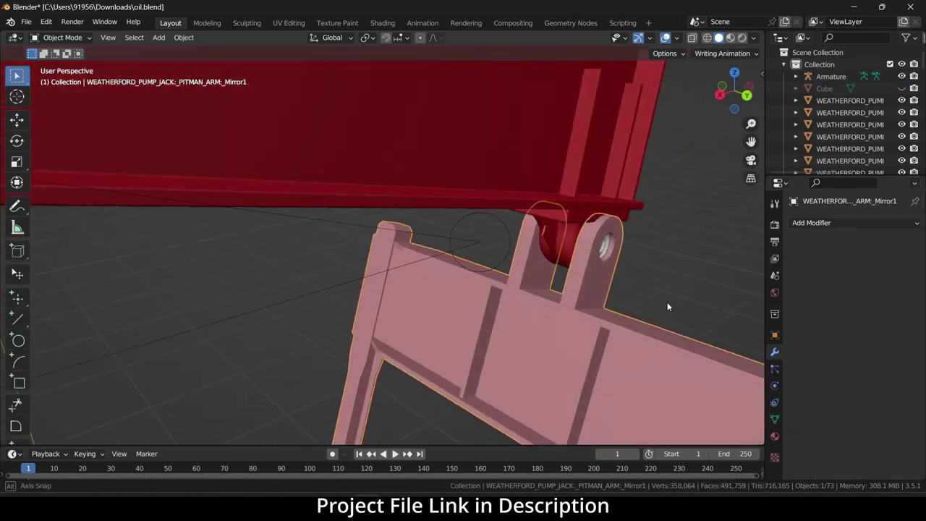
{"action": "key", "text": "Tab"}
{"action": "scroll", "coordinate": [601, 250], "scroll_direction": "up", "scroll_amount": 2}
{"action": "key", "text": "shift+s"}
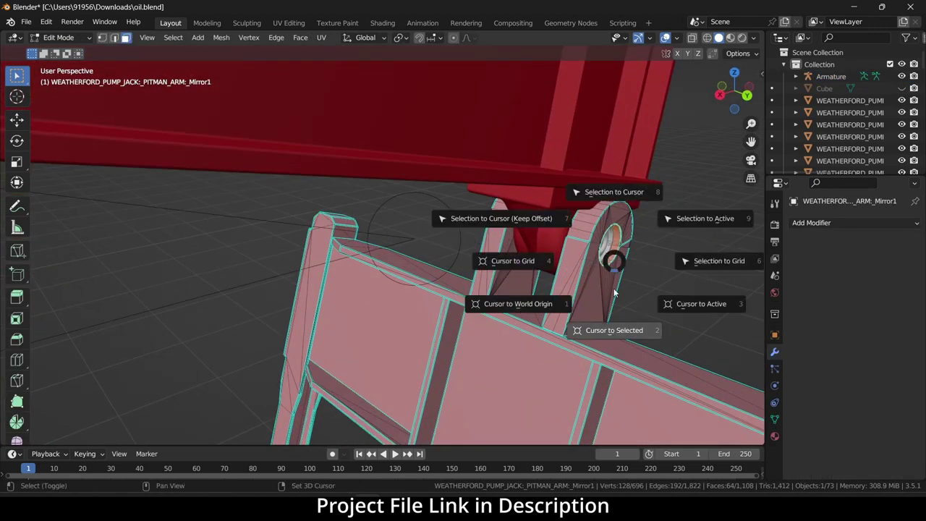
{"action": "left_click", "coordinate": [613, 329]}
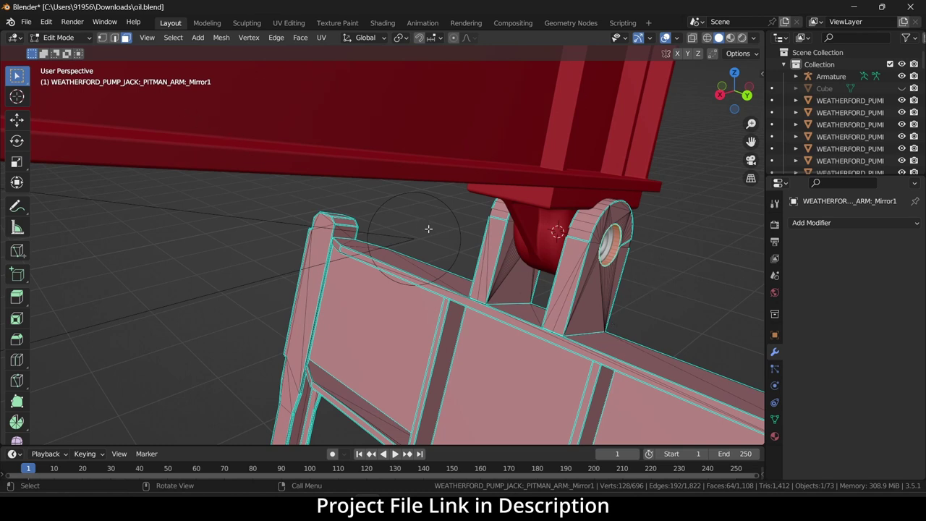
{"action": "key", "text": "Tab"}
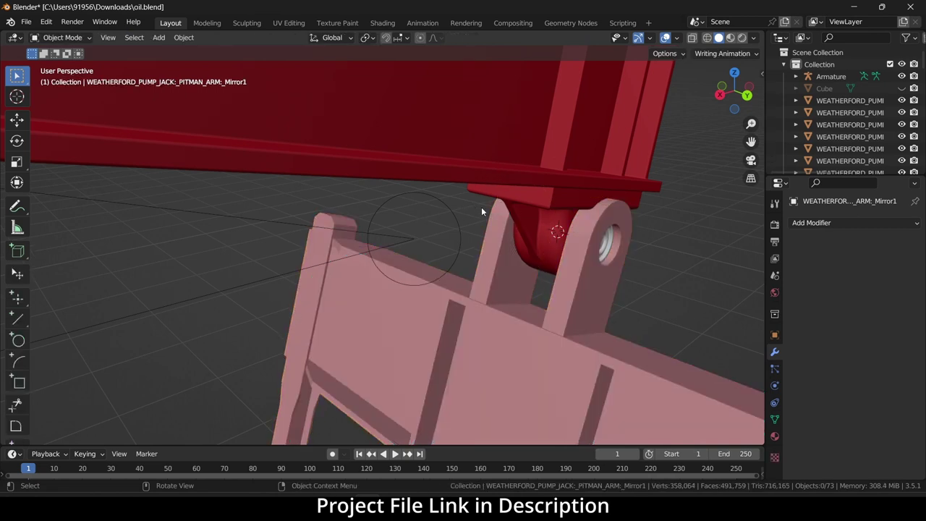
- Snap the beam bone's tip to the 3D cursor between the pitman arm's upper lugs in armature Edit Mode
{"action": "left_click", "coordinate": [444, 204]}
{"action": "key", "text": "Tab"}
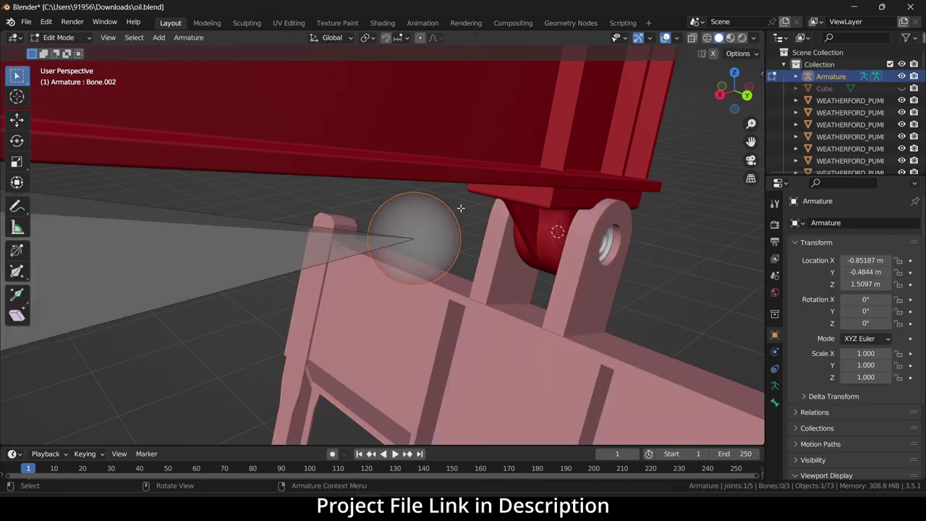
{"action": "key", "text": "shift+s"}
{"action": "left_click", "coordinate": [490, 139]}
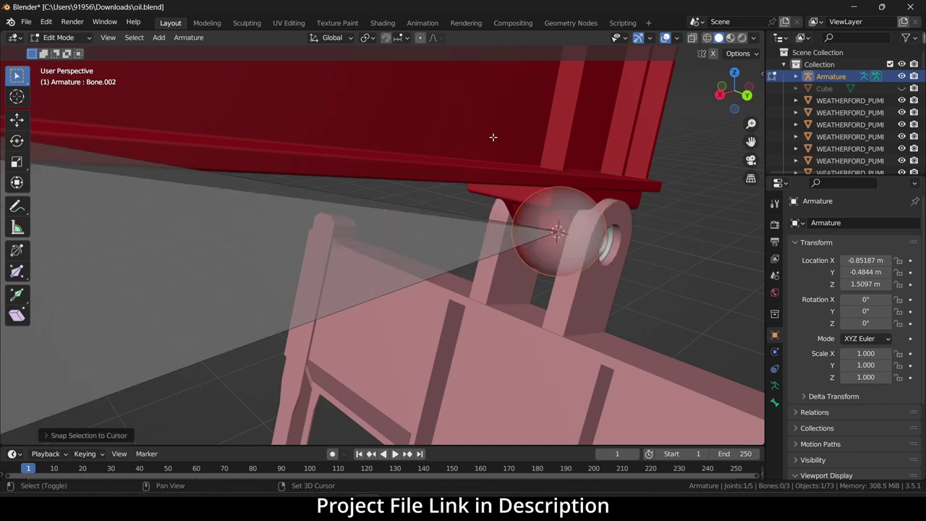
- Extrude a bone from the beam bone's tip down along the pitman arm to just above the crank pin in back view
{"action": "middle_click_drag", "start_coordinate": [492, 137], "coordinate": [649, 234]}
{"action": "key", "text": "KP_1"}
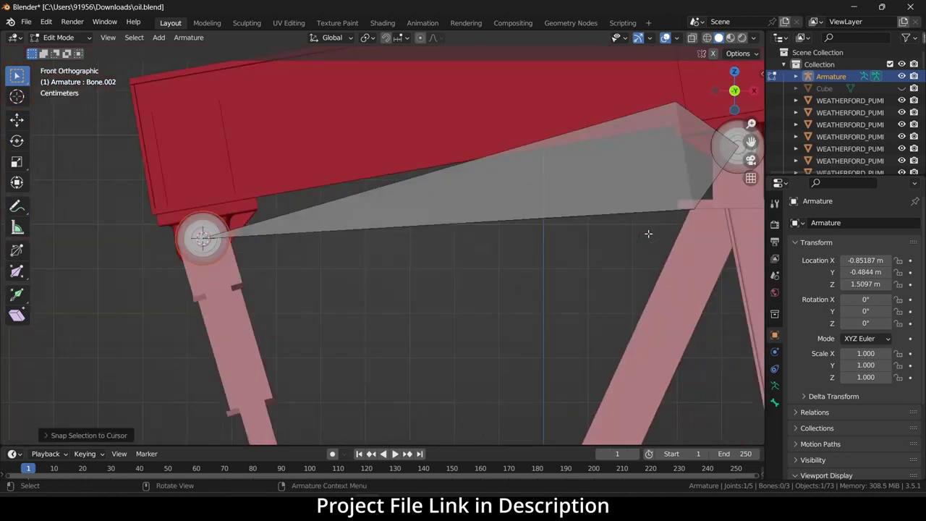
{"action": "key", "text": "KP_3"}
{"action": "scroll", "coordinate": [648, 234], "scroll_direction": "down", "scroll_amount": 3}
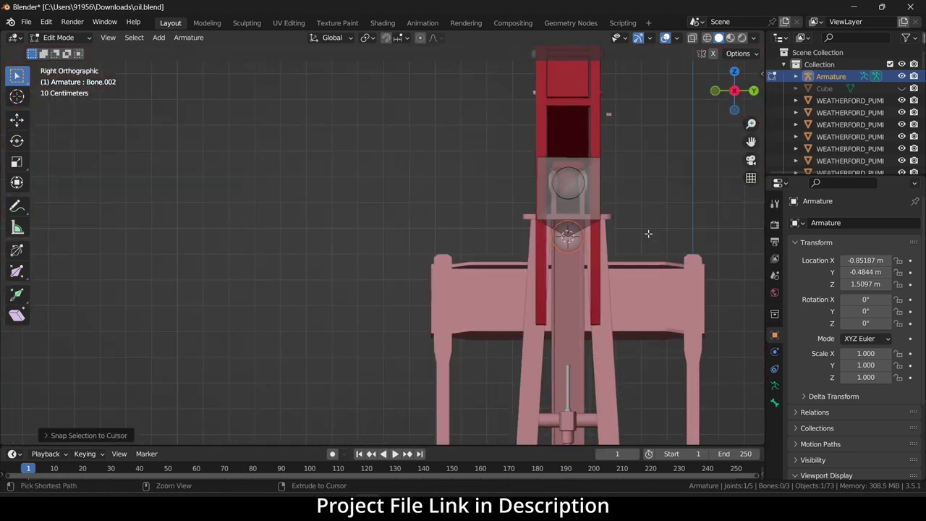
{"action": "key", "text": "ctrl+KP_1"}
{"action": "scroll", "coordinate": [649, 234], "scroll_direction": "down", "scroll_amount": 3}
{"action": "scroll", "coordinate": [603, 269], "scroll_direction": "up", "scroll_amount": 1}
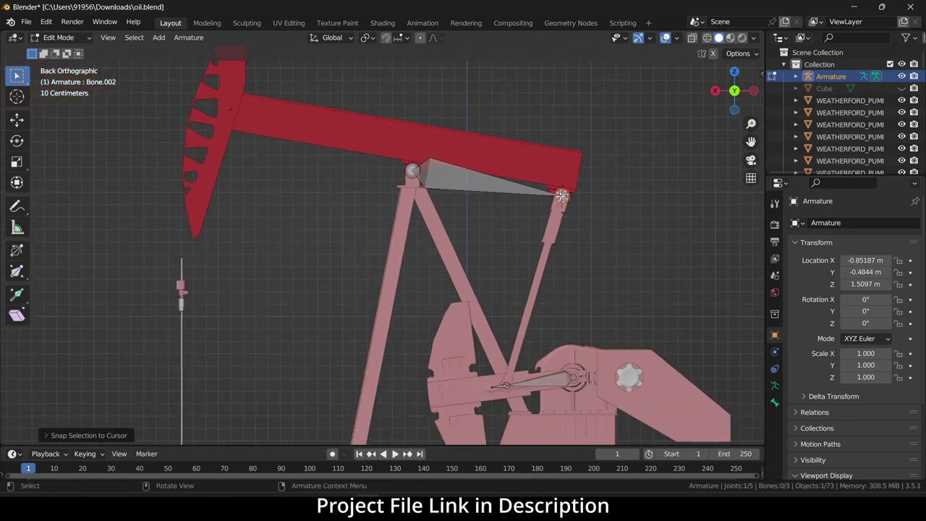
{"action": "left_click", "coordinate": [562, 196]}
{"action": "key", "text": "e"}
{"action": "left_click", "coordinate": [572, 399]}
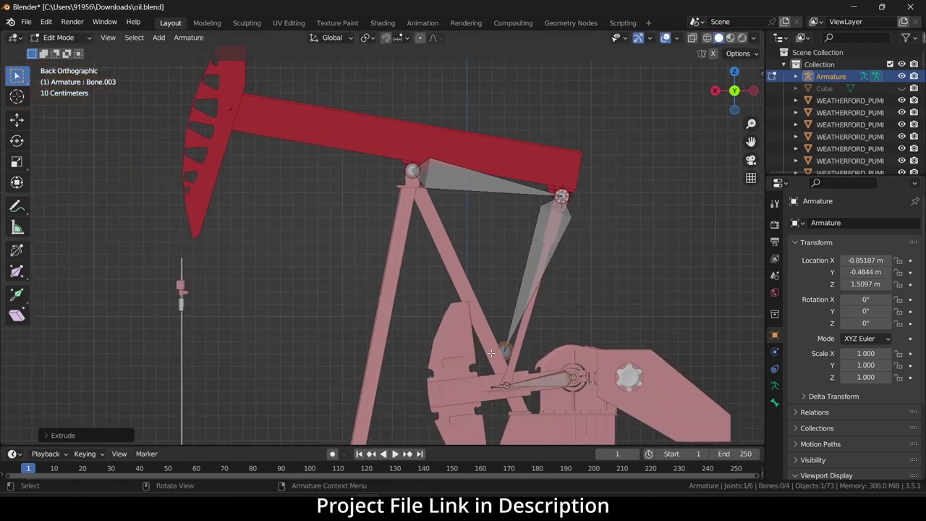
- Snap the 3D cursor to the crank bone's joint at the crank pin, and snap the pitman bone's tip to the cursor
{"action": "scroll", "coordinate": [499, 313], "scroll_direction": "up", "scroll_amount": 4}
{"action": "middle_click_drag", "start_coordinate": [499, 313], "coordinate": [471, 233], "text": "shift"}
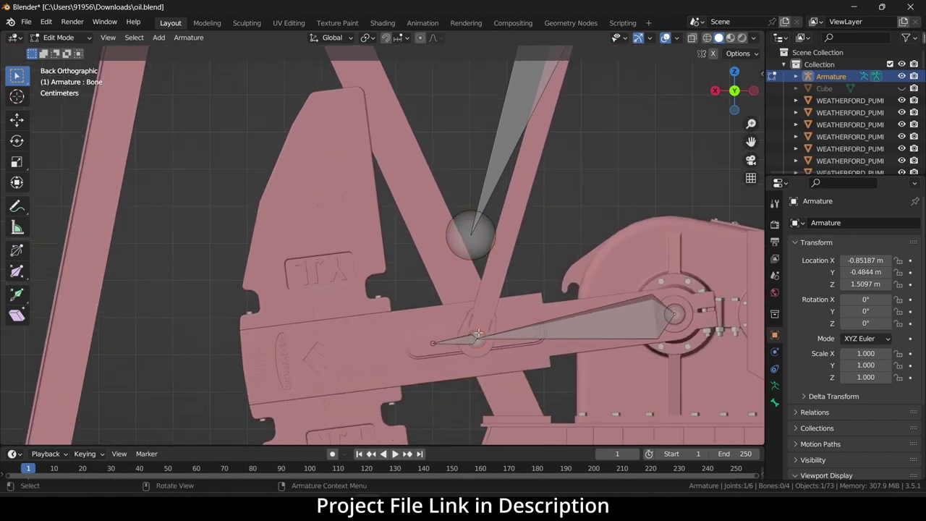
{"action": "key", "text": "shift+s"}
{"action": "left_click", "coordinate": [527, 395]}
{"action": "left_click", "coordinate": [476, 339]}
{"action": "key", "text": "shift+s"}
{"action": "left_click", "coordinate": [581, 138]}
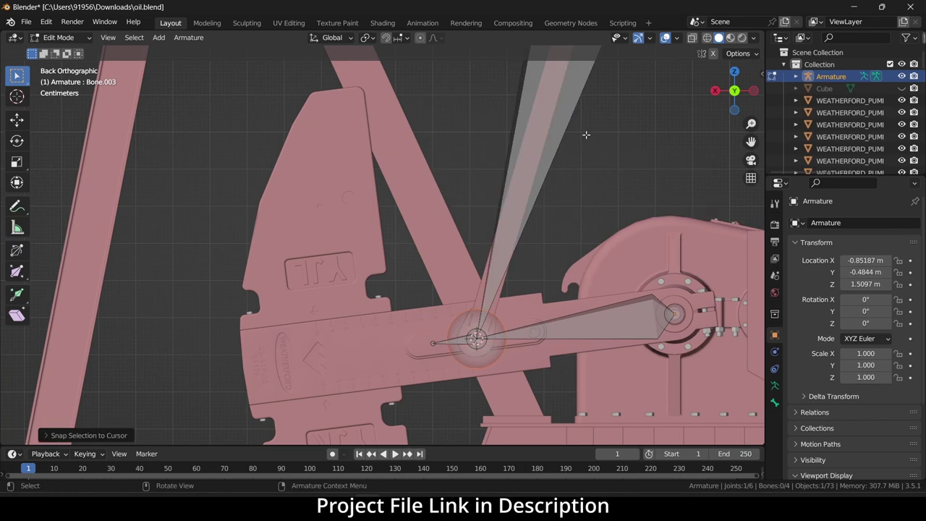
{"action": "scroll", "coordinate": [586, 134], "scroll_direction": "down", "scroll_amount": 4}
{"action": "scroll", "coordinate": [585, 134], "scroll_direction": "down", "scroll_amount": 4}
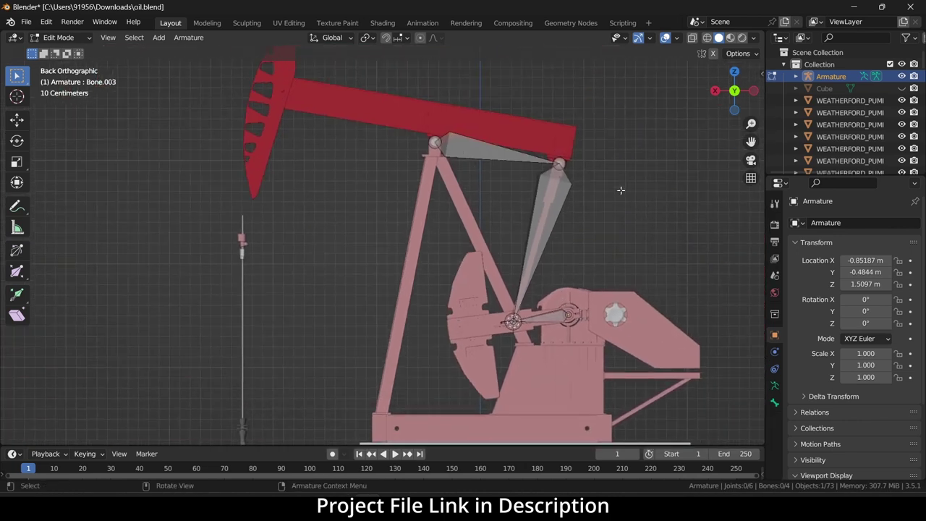
{"action": "scroll", "coordinate": [570, 225], "scroll_direction": "up", "scroll_amount": 2}
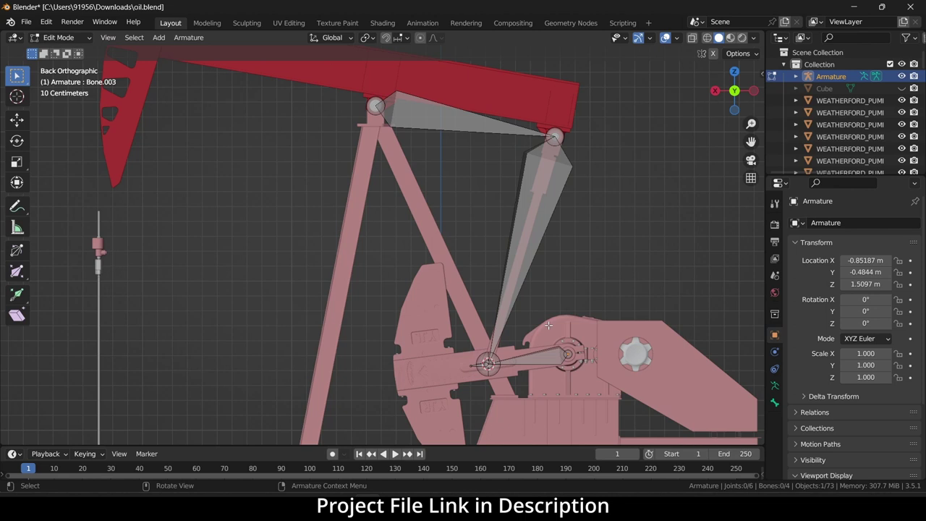
- Try rotating the crank bone in armature Edit Mode
{"action": "left_click", "coordinate": [548, 359]}
{"action": "key", "text": "r"}
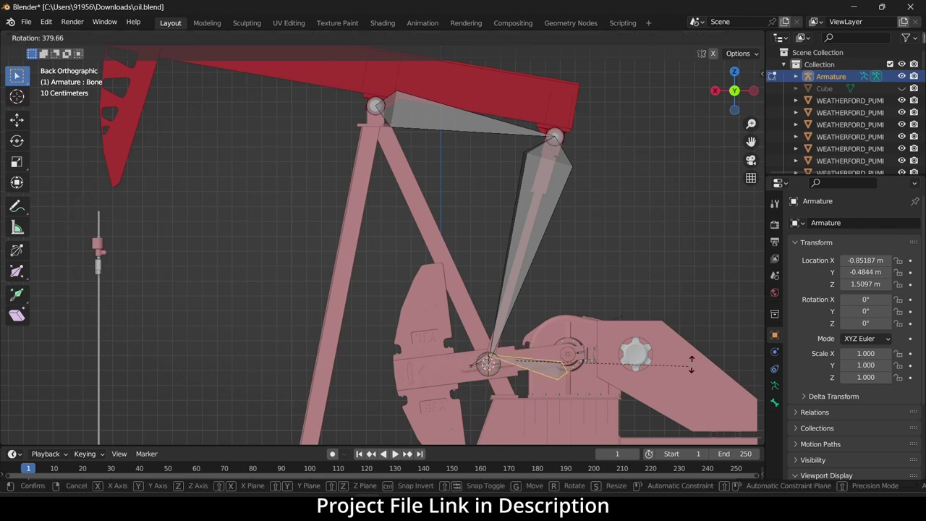
{"action": "left_click", "coordinate": [566, 357]}
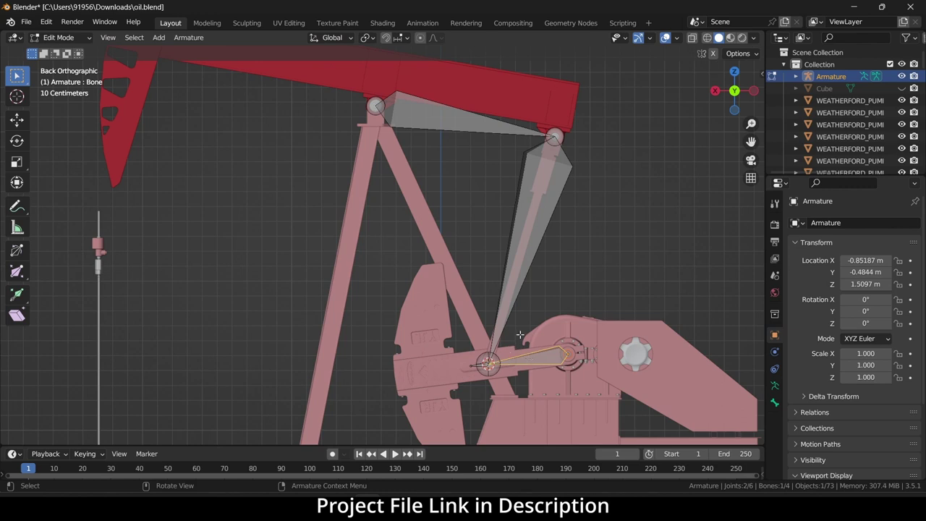
{"action": "scroll", "coordinate": [521, 331], "scroll_direction": "up", "scroll_amount": 2}
{"action": "scroll", "coordinate": [520, 331], "scroll_direction": "down", "scroll_amount": 2}
{"action": "scroll", "coordinate": [502, 374], "scroll_direction": "up", "scroll_amount": 3}
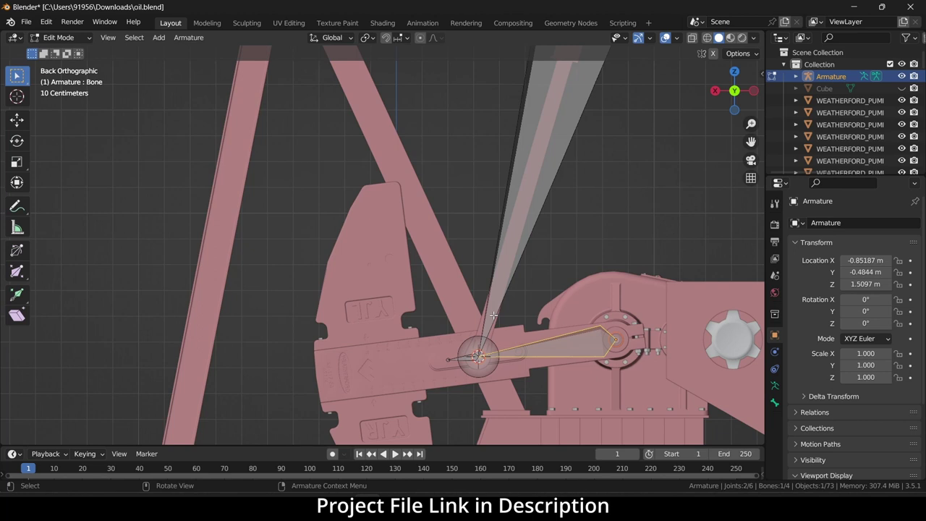
{"action": "scroll", "coordinate": [493, 315], "scroll_direction": "down", "scroll_amount": 5}
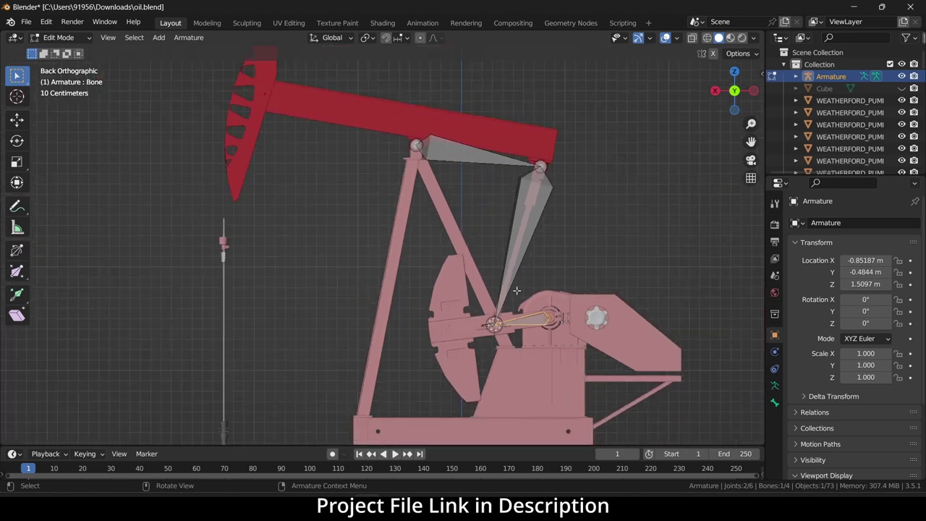
{"action": "scroll", "coordinate": [467, 326], "scroll_direction": "up", "scroll_amount": 4}
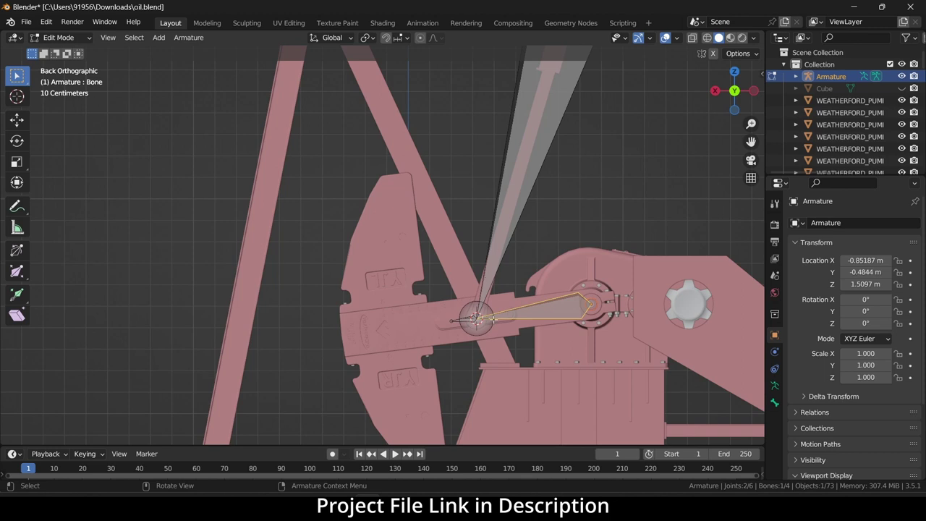
{"action": "scroll", "coordinate": [482, 270], "scroll_direction": "down", "scroll_amount": 5}
{"action": "scroll", "coordinate": [511, 267], "scroll_direction": "up", "scroll_amount": 4}
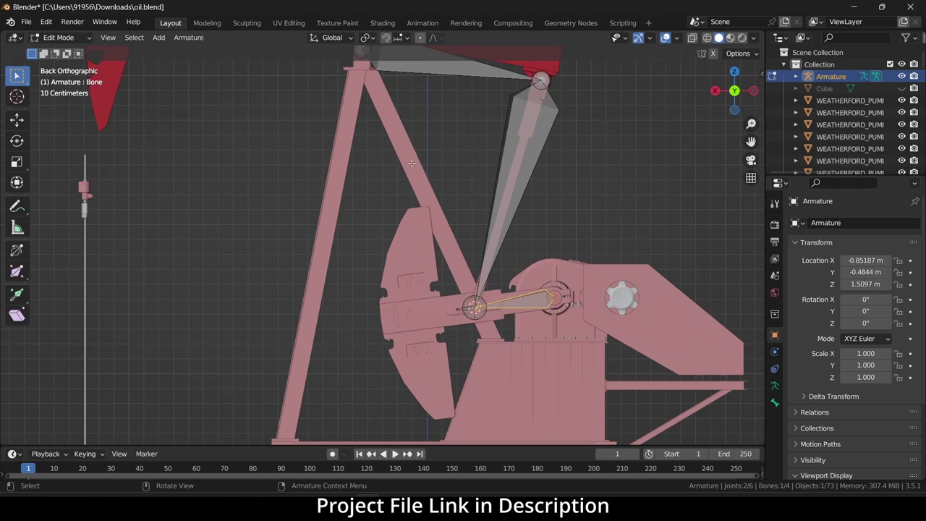
- Recalculate the roll of all the armature's bones to the Global +Z Axis, and deselect them
{"action": "key", "text": "a"}
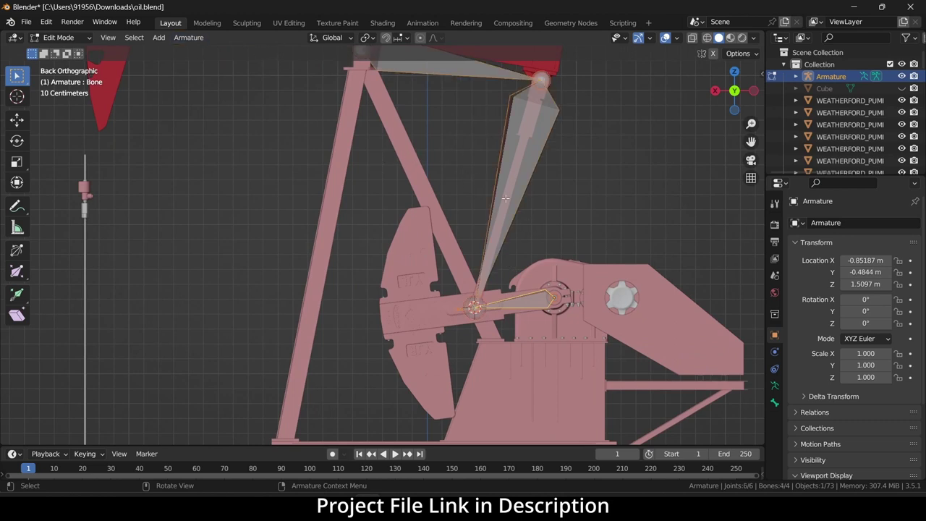
{"action": "left_click", "coordinate": [188, 37]}
{"action": "mouse_move", "coordinate": [212, 87]}
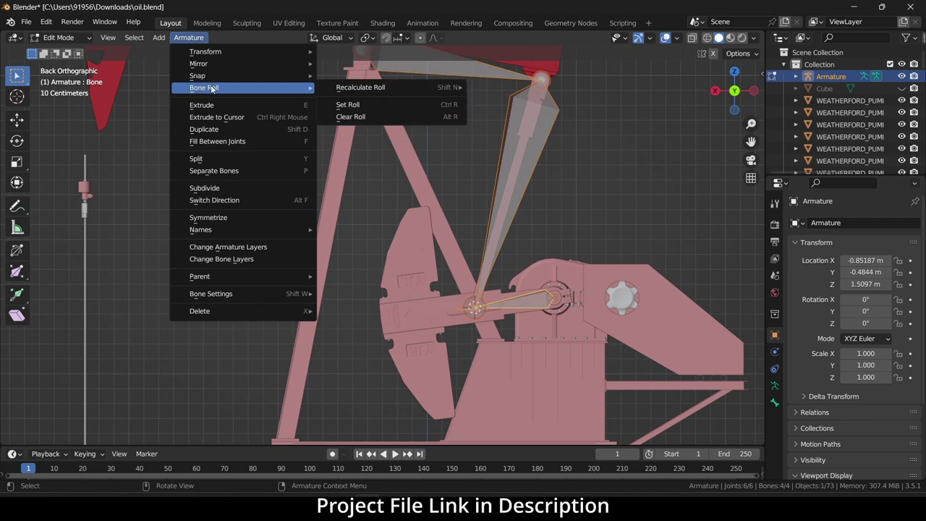
{"action": "mouse_move", "coordinate": [410, 90]}
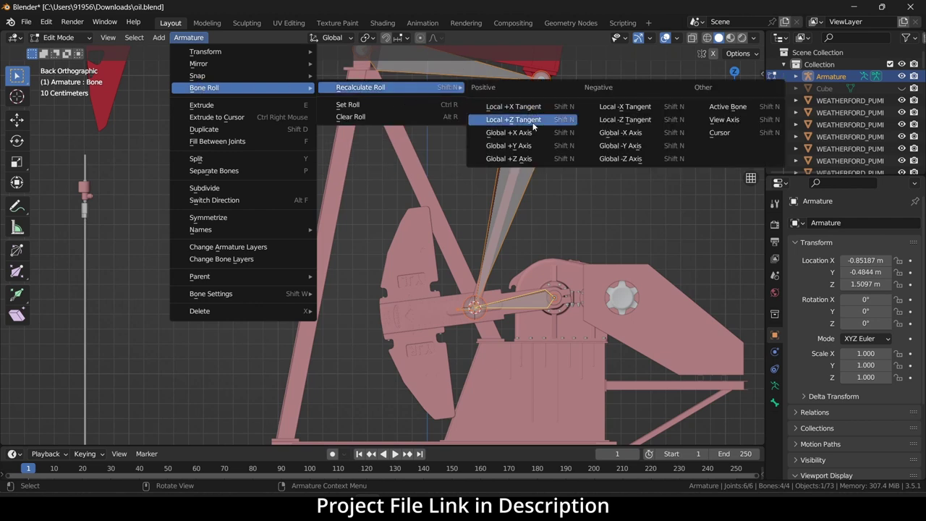
{"action": "left_click", "coordinate": [509, 158]}
{"action": "left_click", "coordinate": [591, 221]}
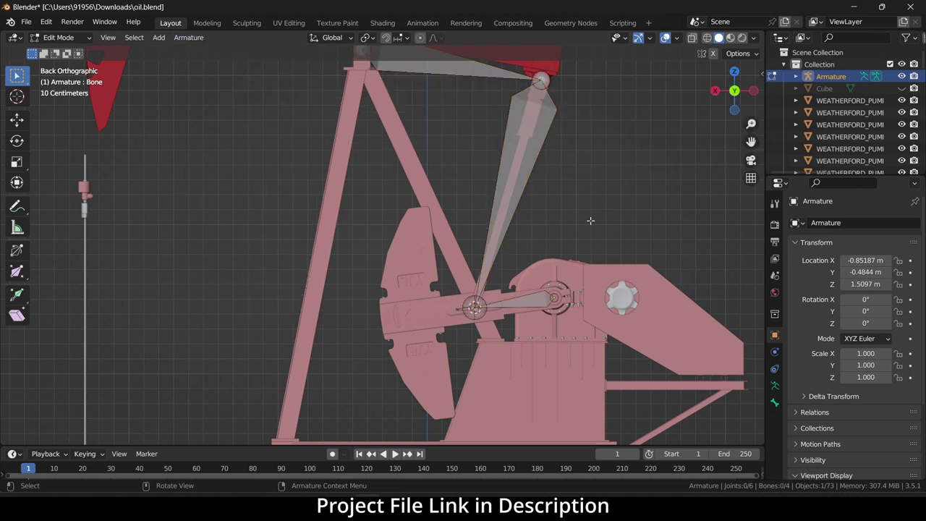
- In Pose Mode, add an Inverse Kinematics constraint to the pitman bone, targeting the small bone at the crank pin
{"action": "scroll", "coordinate": [529, 299], "scroll_direction": "up", "scroll_amount": 2}
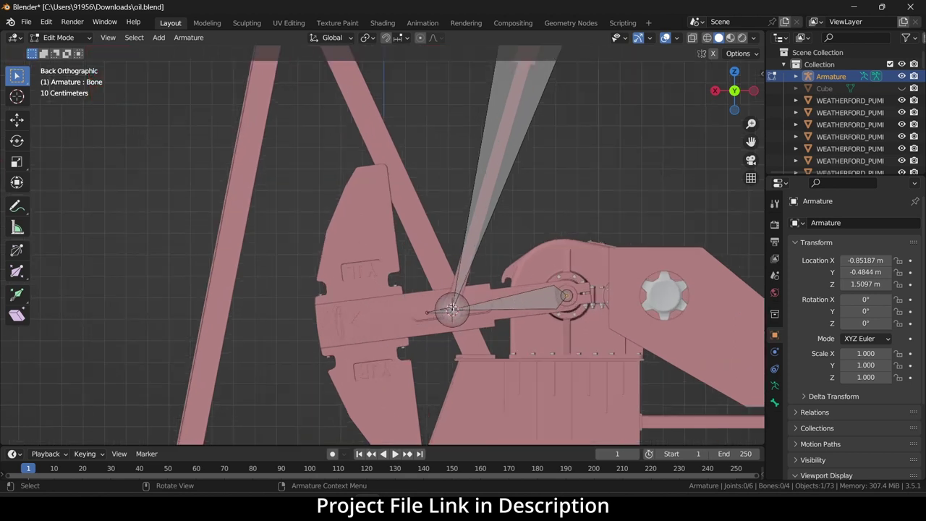
{"action": "left_click", "coordinate": [62, 36]}
{"action": "left_click", "coordinate": [58, 78]}
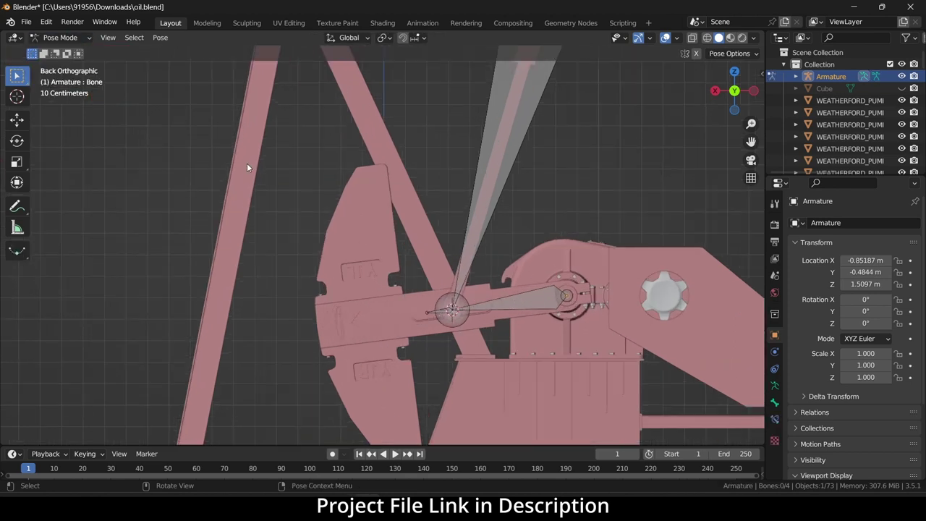
{"action": "left_click", "coordinate": [479, 263]}
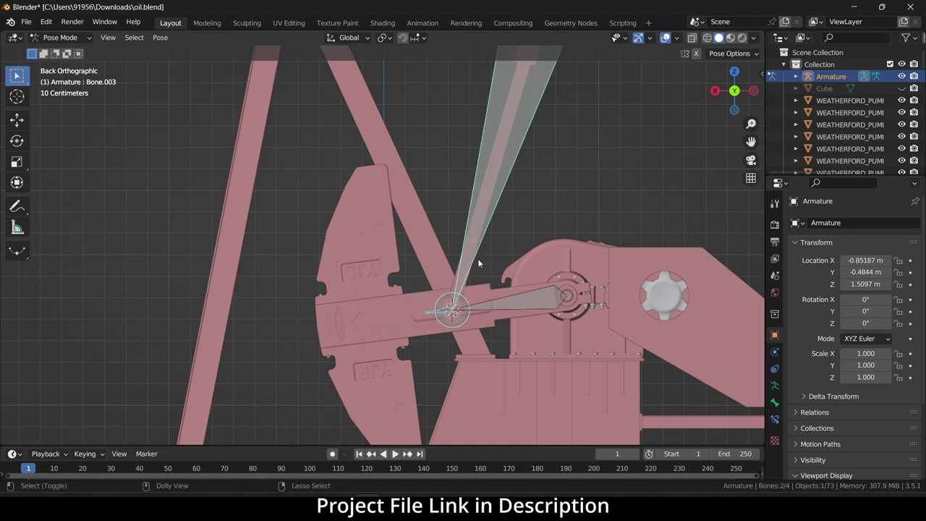
{"action": "key", "text": "ctrl+shift+c"}
{"action": "left_click", "coordinate": [362, 302]}
{"action": "scroll", "coordinate": [478, 287], "scroll_direction": "down", "scroll_amount": 1}
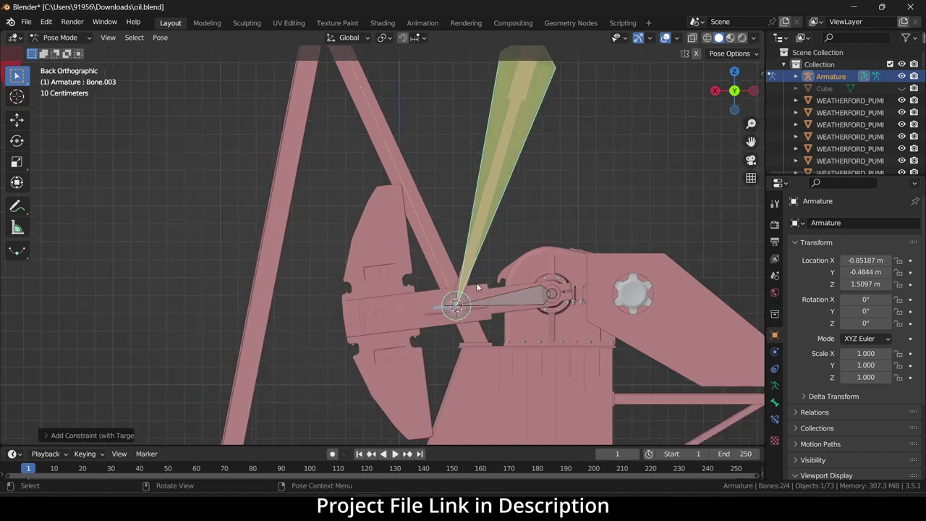
- Test the bone linkage by rotating the crank bone in Pose Mode, and cancel the rotation
{"action": "scroll", "coordinate": [478, 287], "scroll_direction": "down", "scroll_amount": 3}
{"action": "left_click", "coordinate": [500, 292]}
{"action": "key", "text": "r"}
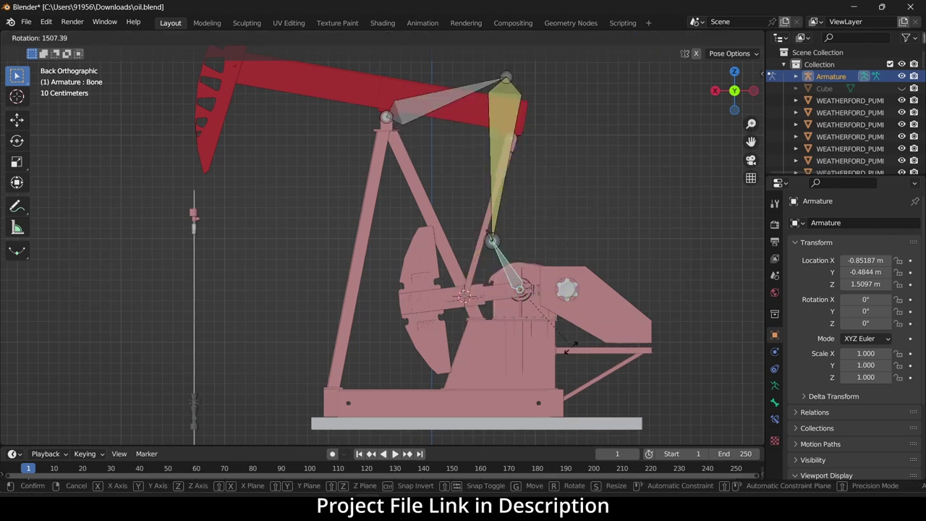
{"action": "left_click", "coordinate": [549, 350]}
- Turn off Lock Object Modes, and parent the crank arms to the crank bone with the Bone option
{"action": "scroll", "coordinate": [454, 307], "scroll_direction": "up", "scroll_amount": 6}
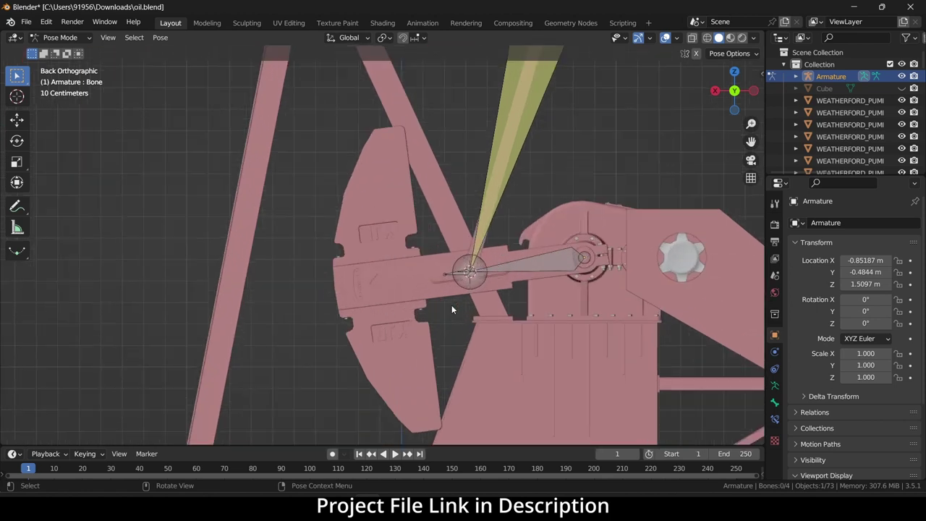
{"action": "left_click", "coordinate": [46, 22]}
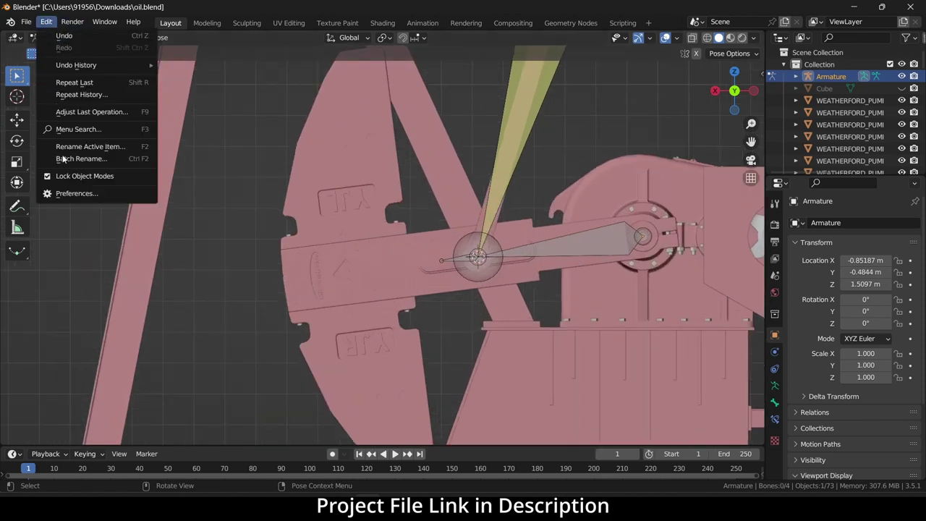
{"action": "left_click", "coordinate": [83, 177]}
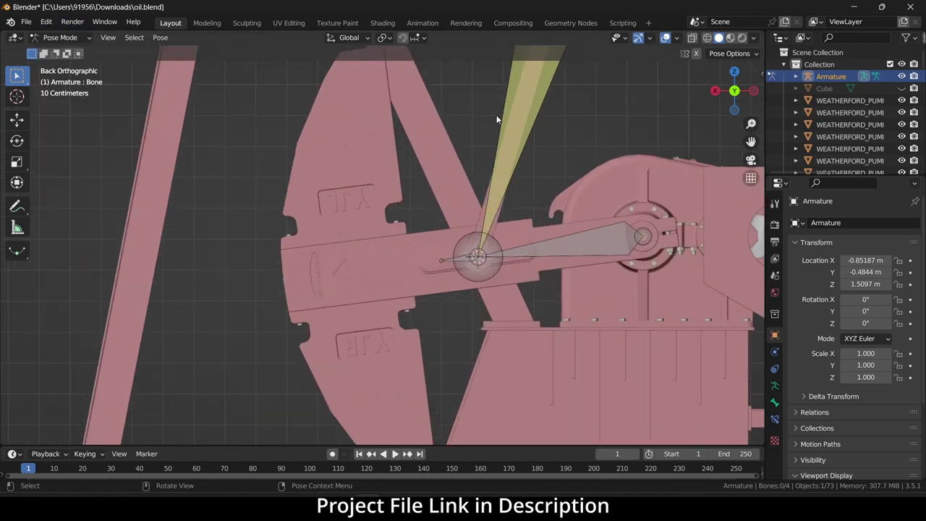
{"action": "left_click", "coordinate": [406, 245]}
{"action": "middle_click_drag", "start_coordinate": [406, 245], "coordinate": [477, 255]}
{"action": "left_click", "coordinate": [466, 192]}
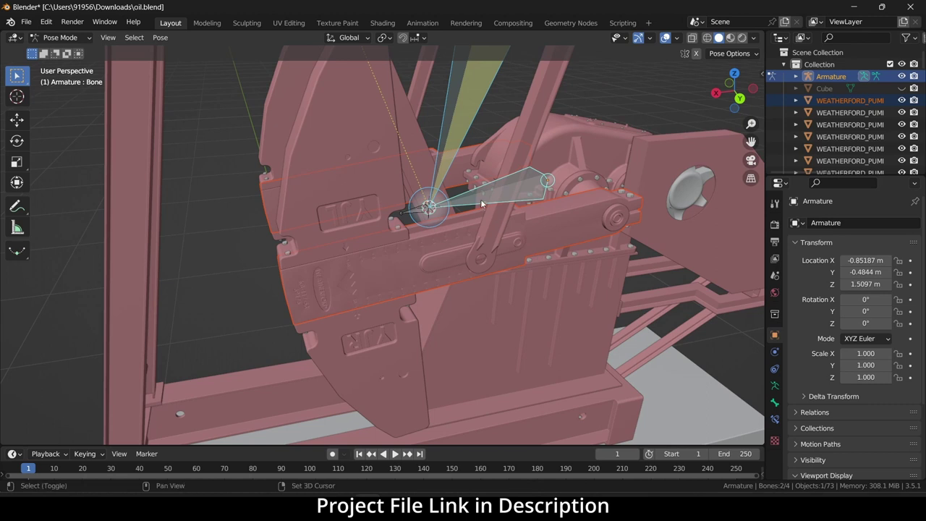
{"action": "left_click", "coordinate": [478, 195]}
{"action": "left_click", "coordinate": [481, 201]}
{"action": "key", "text": "ctrl+p"}
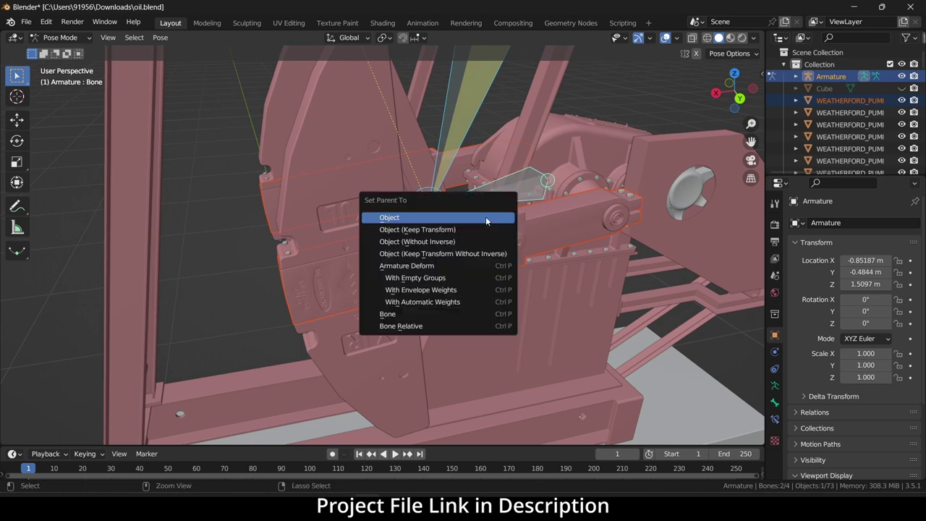
{"action": "left_click", "coordinate": [469, 316]}
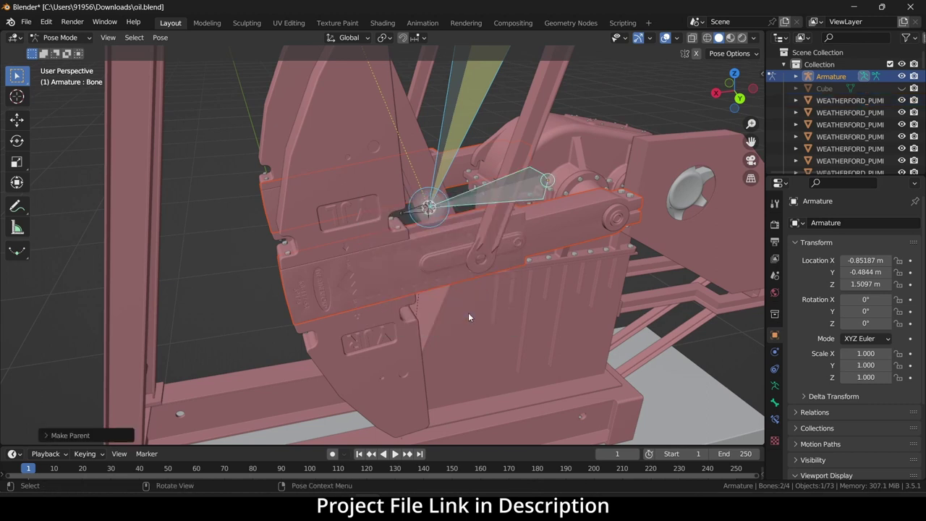
- Select the pitman arm mesh in Object Mode and parent it to the pitman bone with the Bone option
{"action": "middle_click_drag", "start_coordinate": [468, 316], "coordinate": [491, 216]}
{"action": "key", "text": "ctrl+Tab"}
{"action": "left_click", "coordinate": [528, 120]}
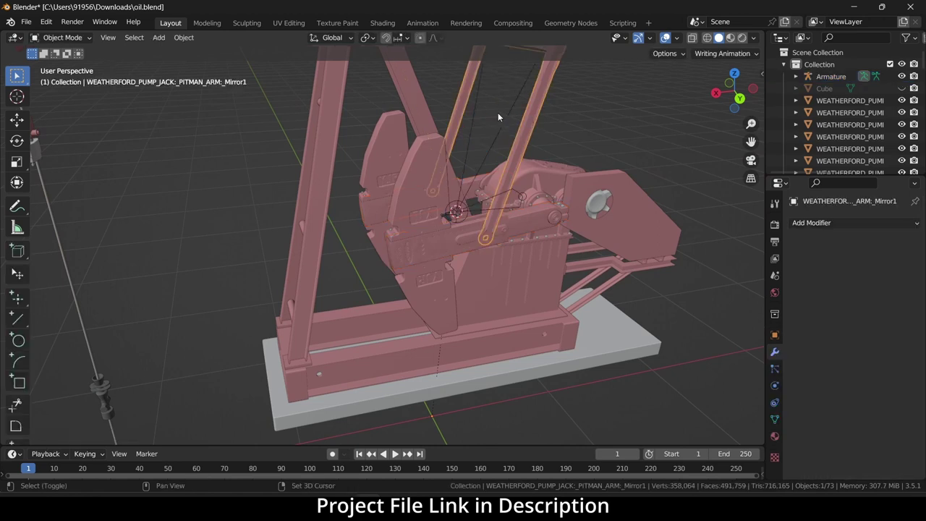
{"action": "left_click", "coordinate": [500, 119], "text": "shift"}
{"action": "key", "text": "ctrl+Tab"}
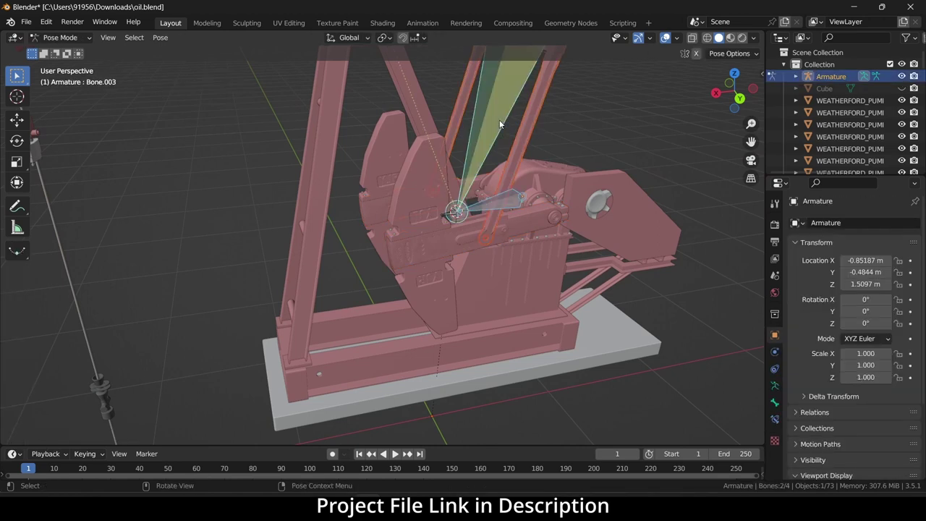
{"action": "key", "text": "ctrl+p"}
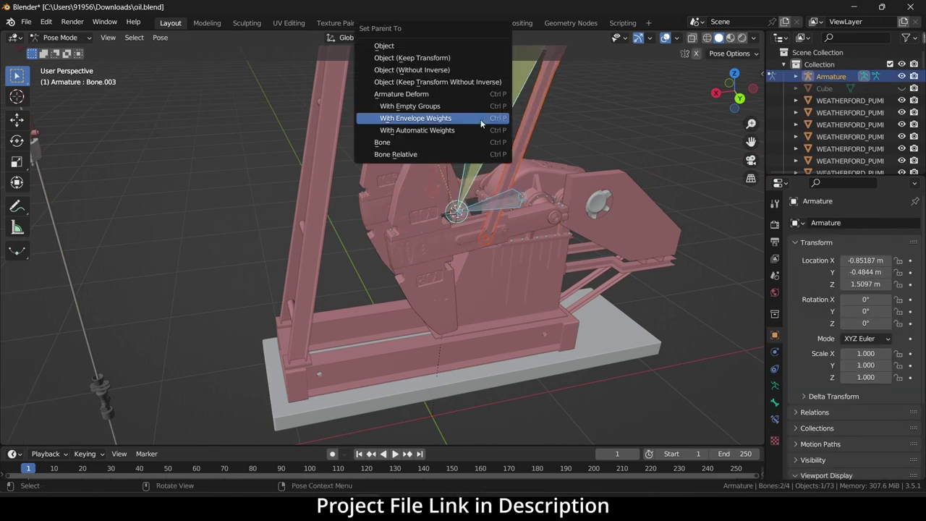
{"action": "left_click", "coordinate": [486, 146]}
- Select the red walking beam in Object Mode and parent it to the beam bone in Pose Mode
{"action": "middle_click_drag", "start_coordinate": [487, 146], "coordinate": [615, 185]}
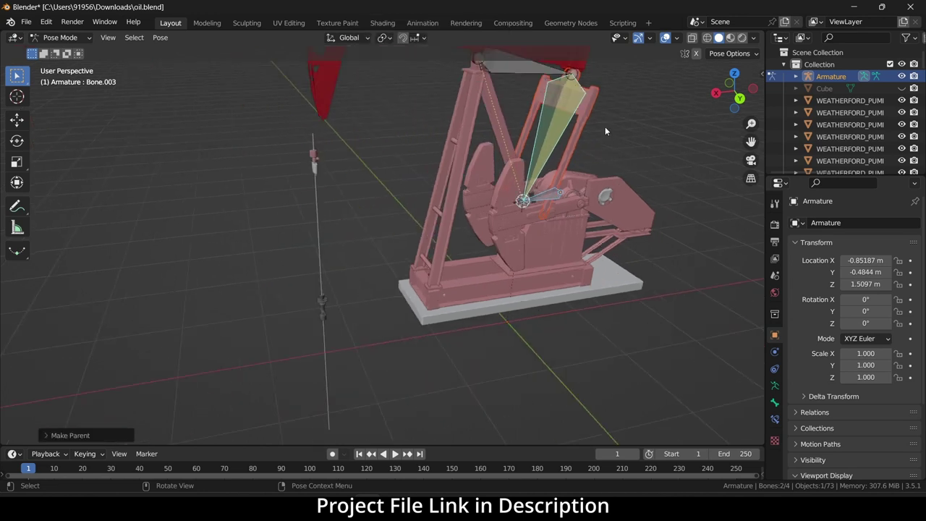
{"action": "middle_click_drag", "start_coordinate": [605, 126], "coordinate": [598, 222]}
{"action": "key", "text": "ctrl+Tab"}
{"action": "left_click", "coordinate": [525, 145]}
{"action": "scroll", "coordinate": [521, 159], "scroll_direction": "up", "scroll_amount": 3}
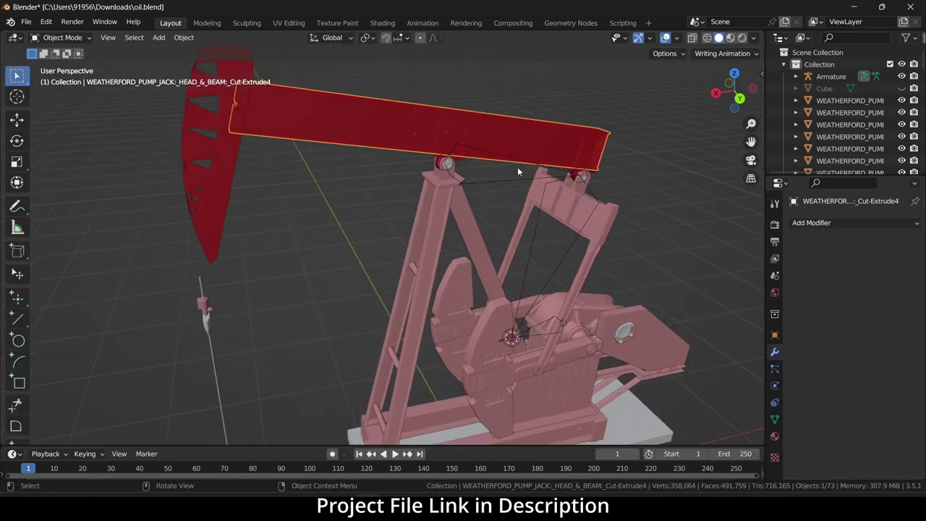
{"action": "left_click", "coordinate": [504, 176], "text": "shift"}
{"action": "key", "text": "ctrl+Tab"}
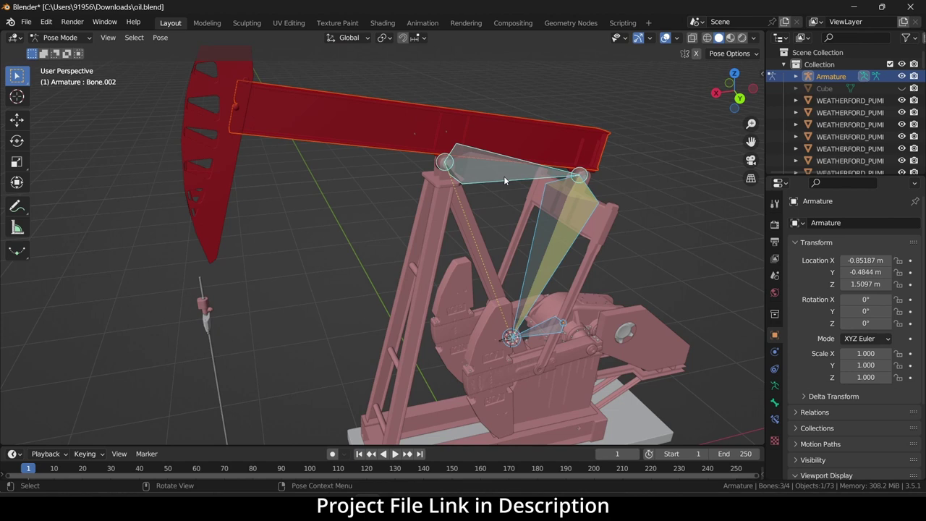
{"action": "key", "text": "ctrl+p"}
{"action": "left_click", "coordinate": [504, 176]}
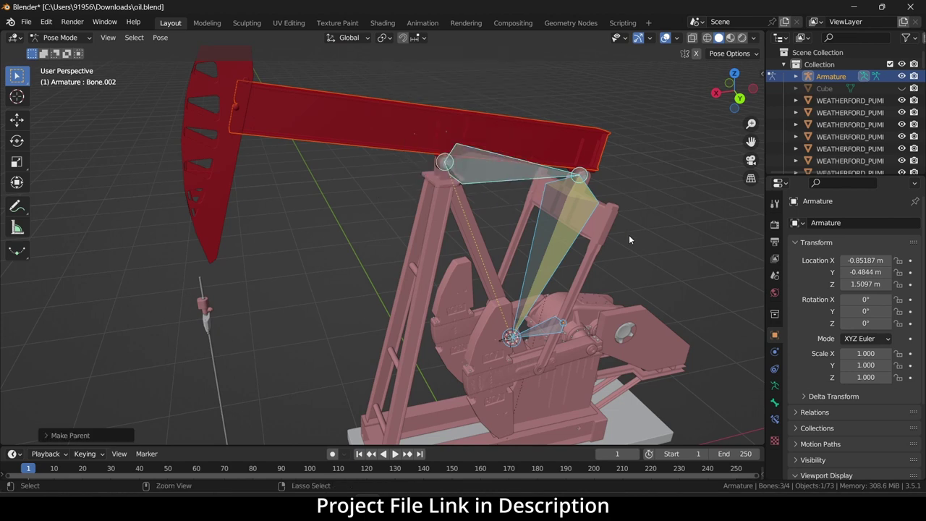
- Test the parented crank, pitman arm and beam by rotating the crank bone in back view, and cancel the rotation
{"action": "key", "text": "ctrl+KP_1"}
{"action": "middle_click_drag", "start_coordinate": [584, 276], "coordinate": [541, 238], "text": "shift"}
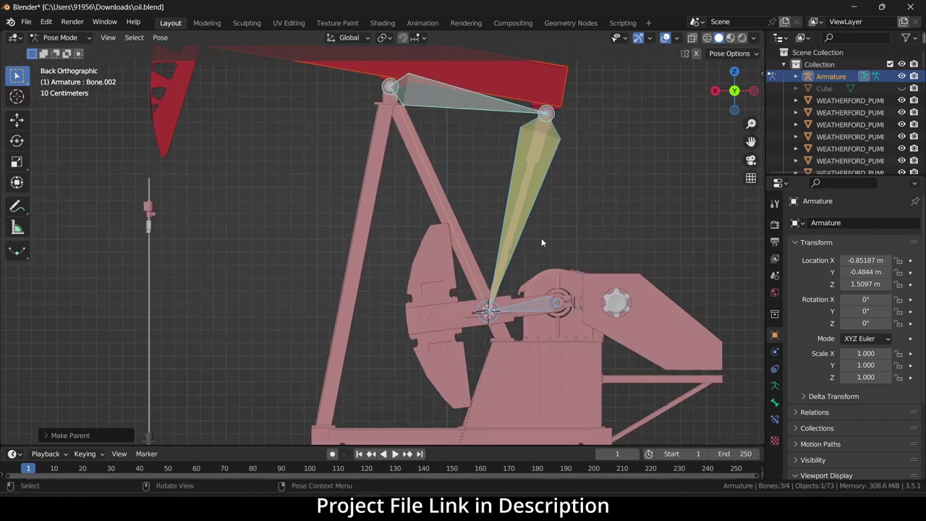
{"action": "left_click", "coordinate": [532, 304]}
{"action": "key", "text": "r"}
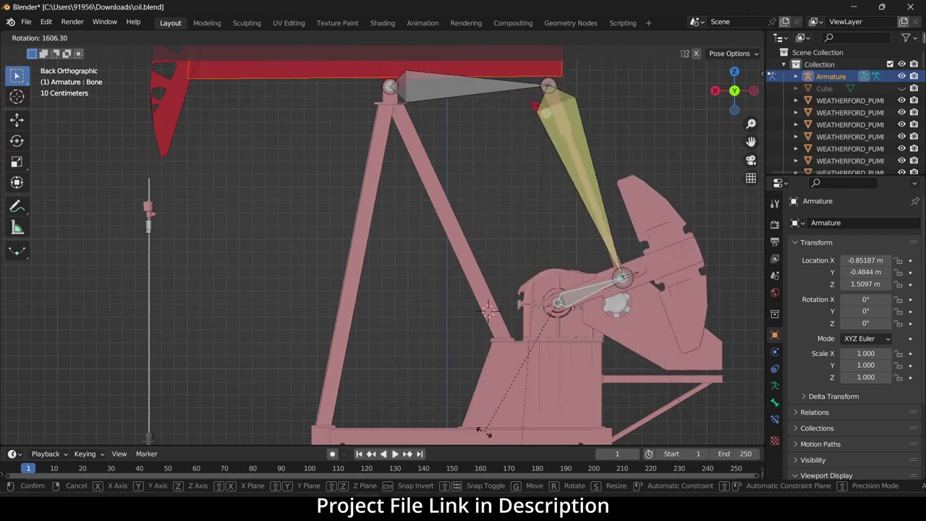
{"action": "left_click", "coordinate": [568, 266]}
- Hide the armature in Object Mode, and parent the pitman-end bracket and beam pin to the red walking beam
{"action": "scroll", "coordinate": [548, 101], "scroll_direction": "up", "scroll_amount": 5}
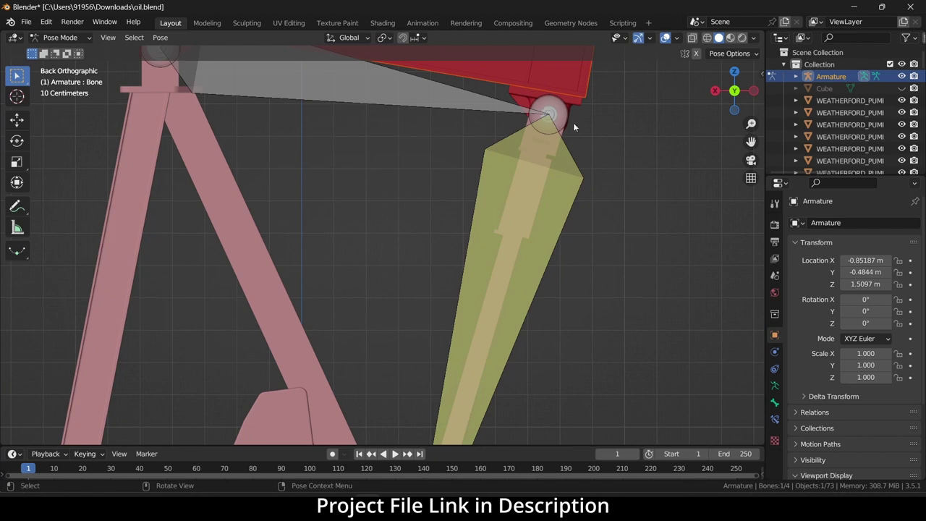
{"action": "middle_click_drag", "start_coordinate": [574, 127], "coordinate": [561, 206], "text": "shift"}
{"action": "scroll", "coordinate": [521, 194], "scroll_direction": "up", "scroll_amount": 3}
{"action": "key", "text": "ctrl+Tab"}
{"action": "left_click", "coordinate": [491, 171]}
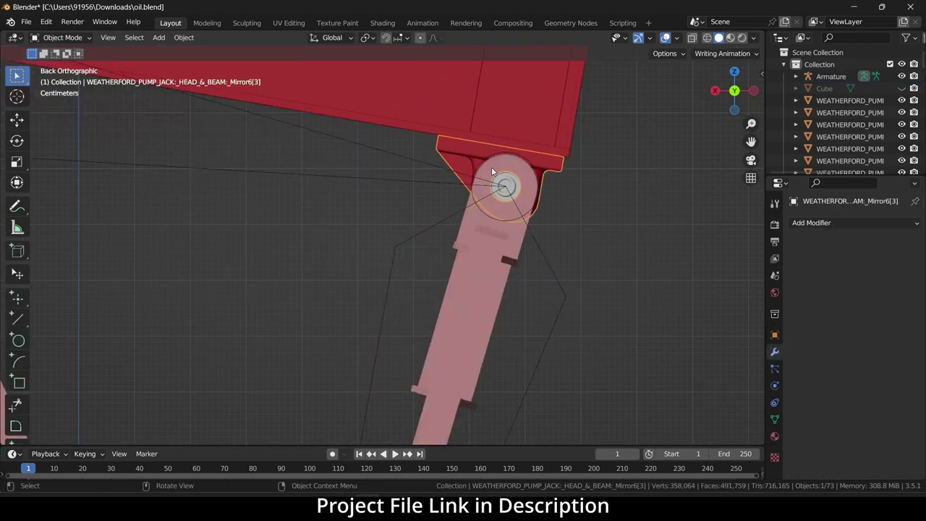
{"action": "left_click", "coordinate": [901, 77]}
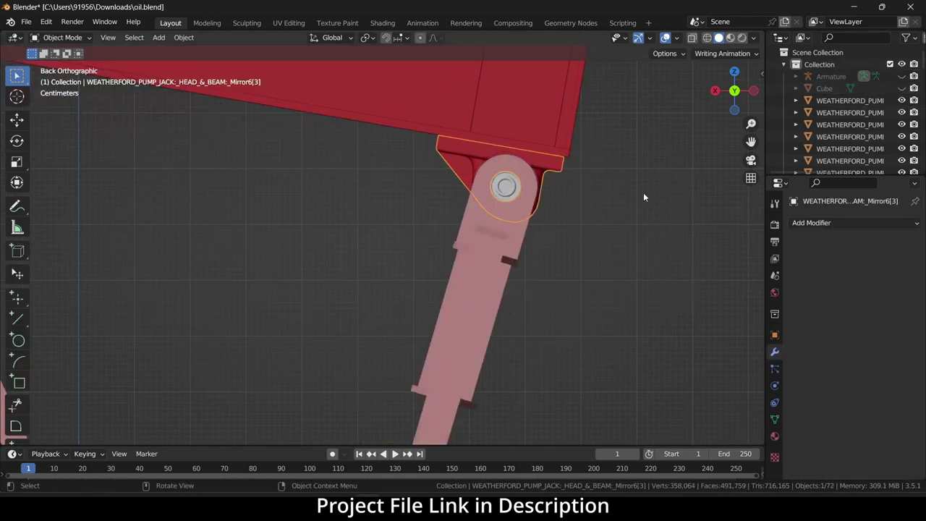
{"action": "left_click", "coordinate": [505, 186]}
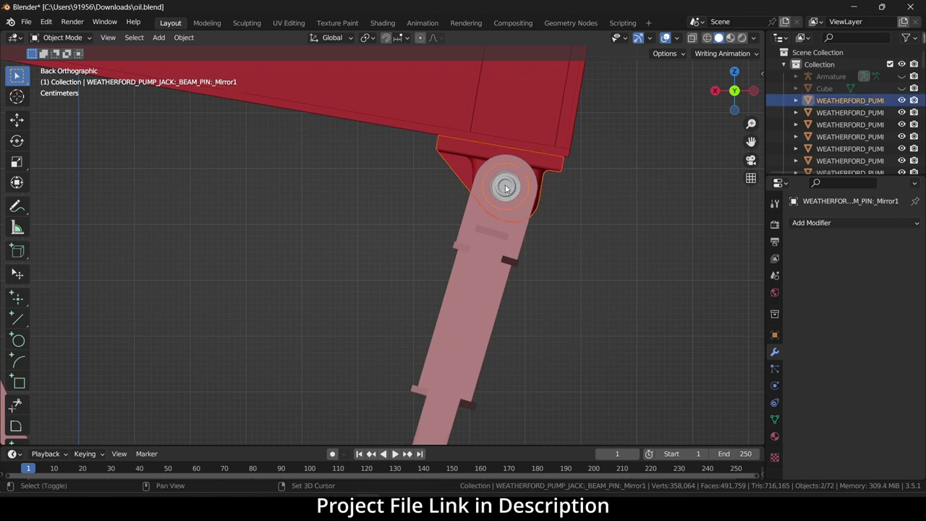
{"action": "left_click", "coordinate": [518, 111], "text": "shift"}
{"action": "key", "text": "ctrl+p"}
{"action": "left_click", "coordinate": [517, 111]}
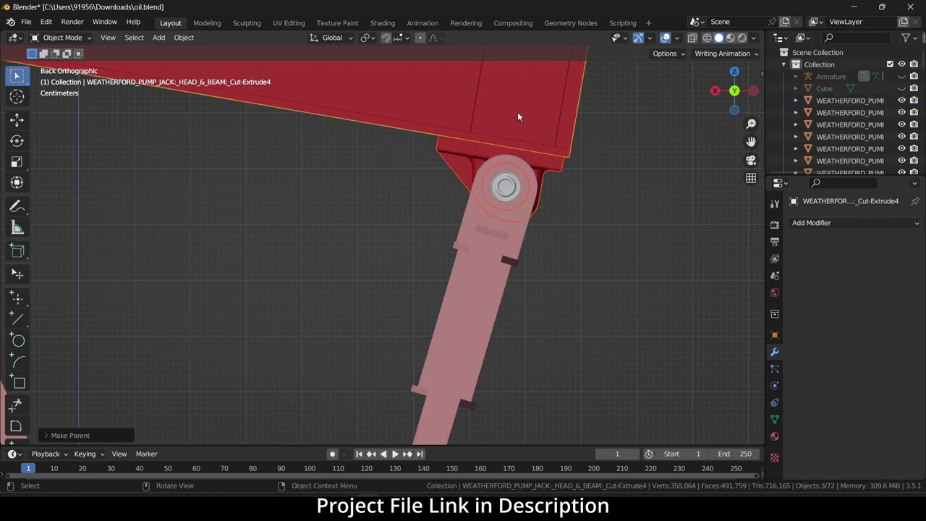
- Parent the beam's centre pivot bracket and its pin to the red walking beam
{"action": "scroll", "coordinate": [516, 231], "scroll_direction": "down", "scroll_amount": 4}
{"action": "left_click", "coordinate": [331, 181]}
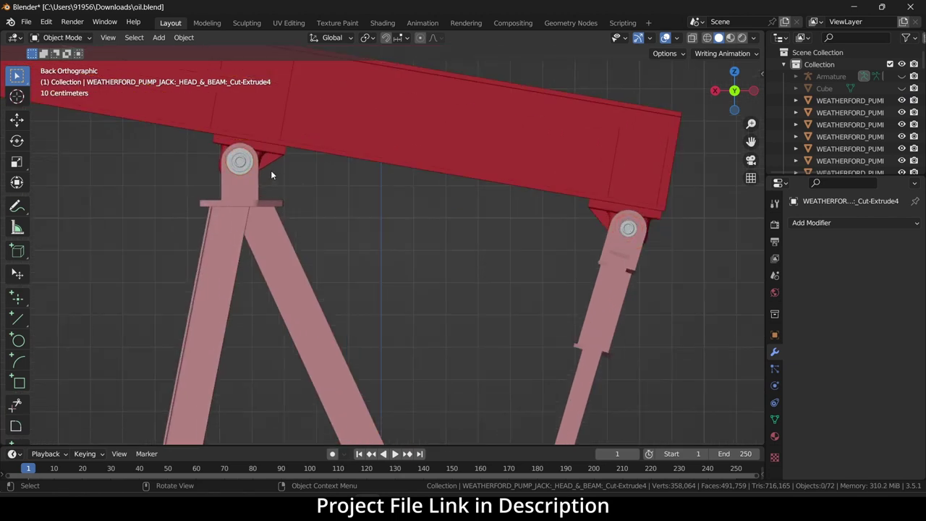
{"action": "scroll", "coordinate": [270, 170], "scroll_direction": "up", "scroll_amount": 6}
{"action": "left_click", "coordinate": [271, 137]}
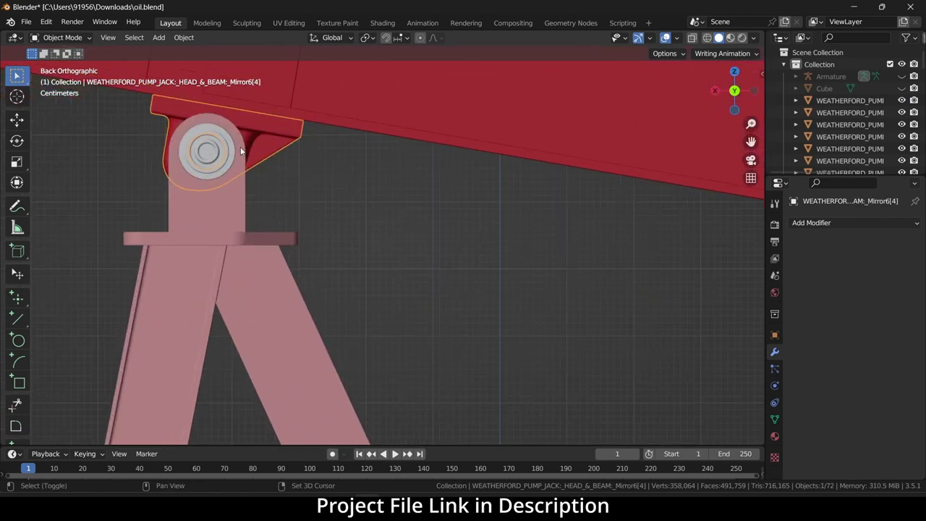
{"action": "left_click", "coordinate": [297, 128], "text": "shift"}
{"action": "left_click", "coordinate": [369, 105], "text": "shift"}
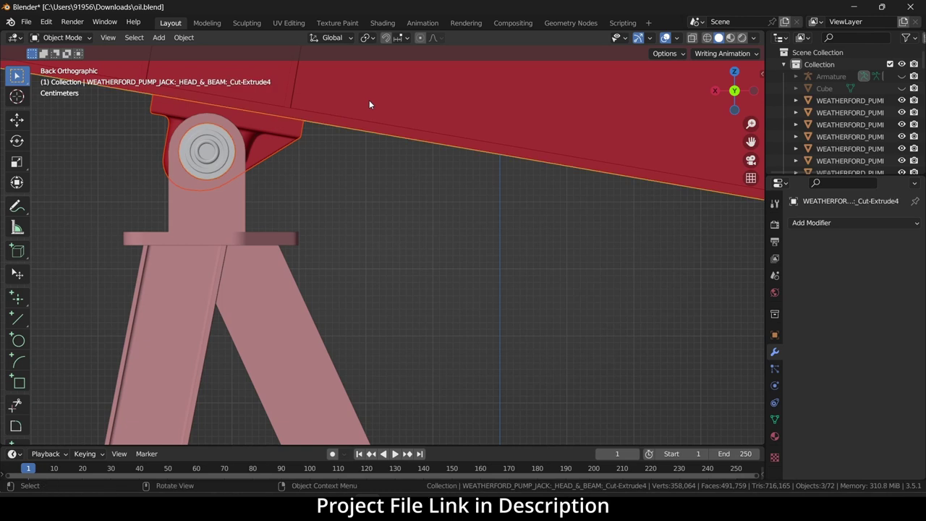
{"action": "key", "text": "ctrl+p"}
{"action": "left_click", "coordinate": [369, 104]}
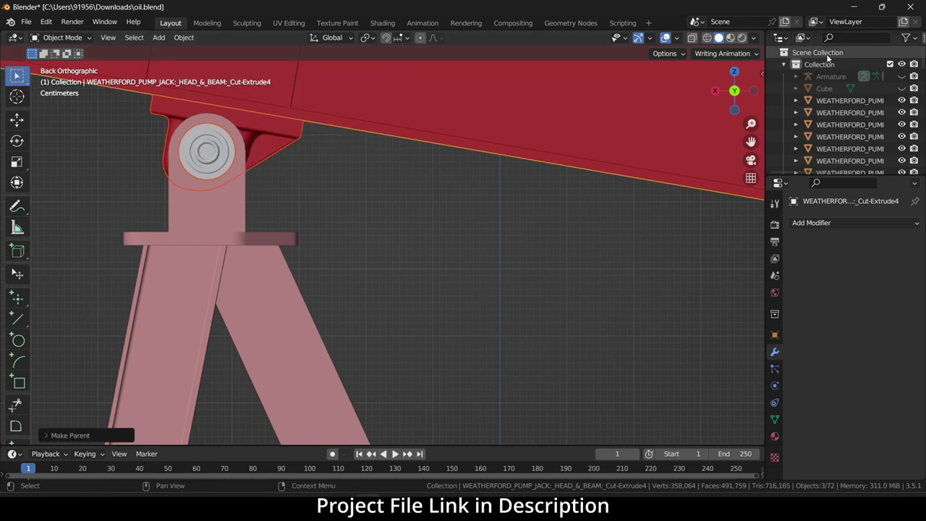
- Unhide the armature, test the mechanism by rotating the crank bone in Pose Mode, and cancel the rotation
{"action": "left_click", "coordinate": [902, 76]}
{"action": "left_click", "coordinate": [81, 39]}
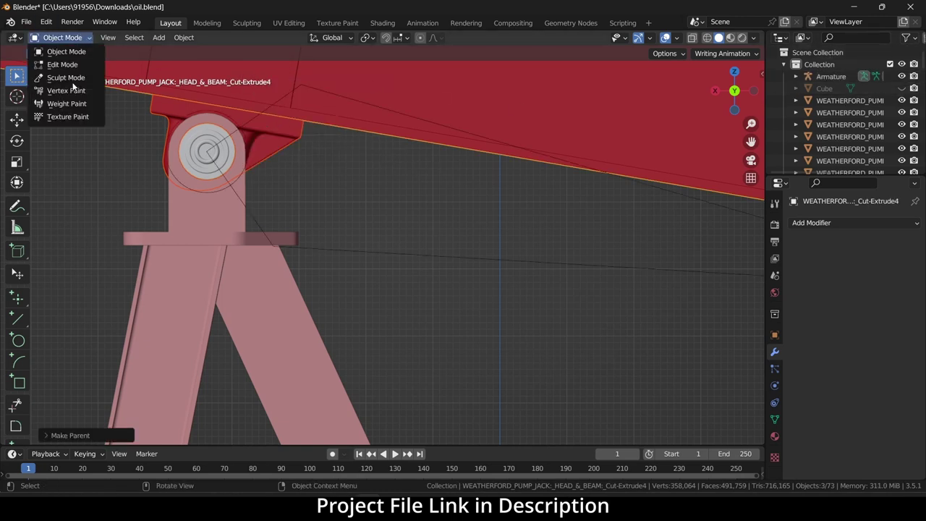
{"action": "left_click", "coordinate": [877, 76]}
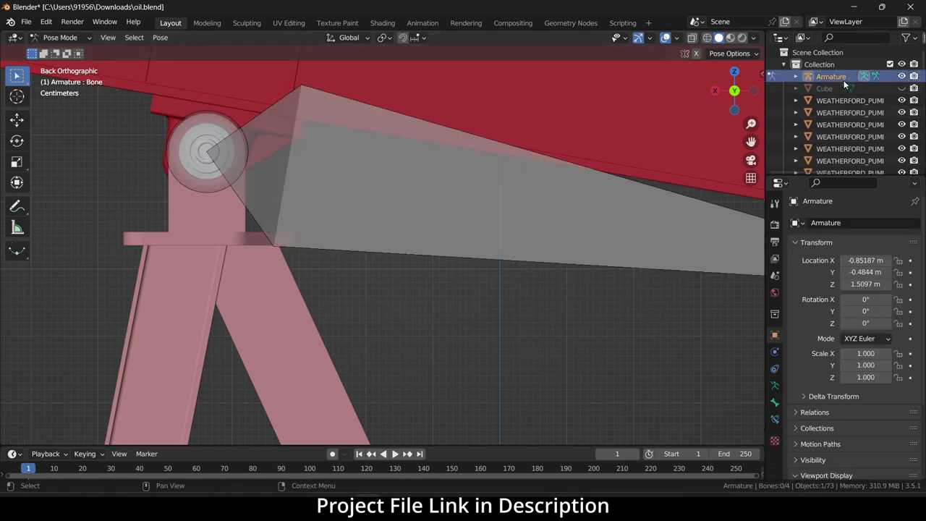
{"action": "left_click", "coordinate": [62, 38]}
{"action": "scroll", "coordinate": [385, 325], "scroll_direction": "down", "scroll_amount": 10}
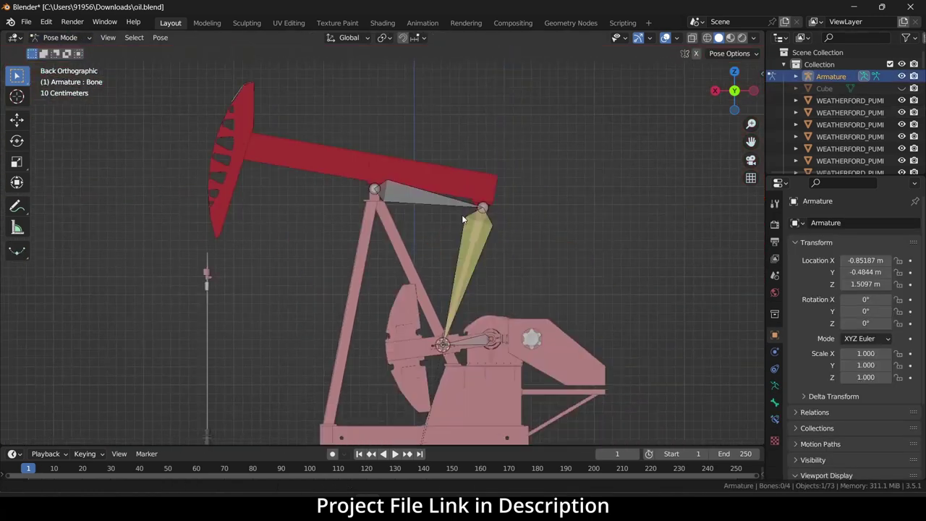
{"action": "key", "text": "r"}
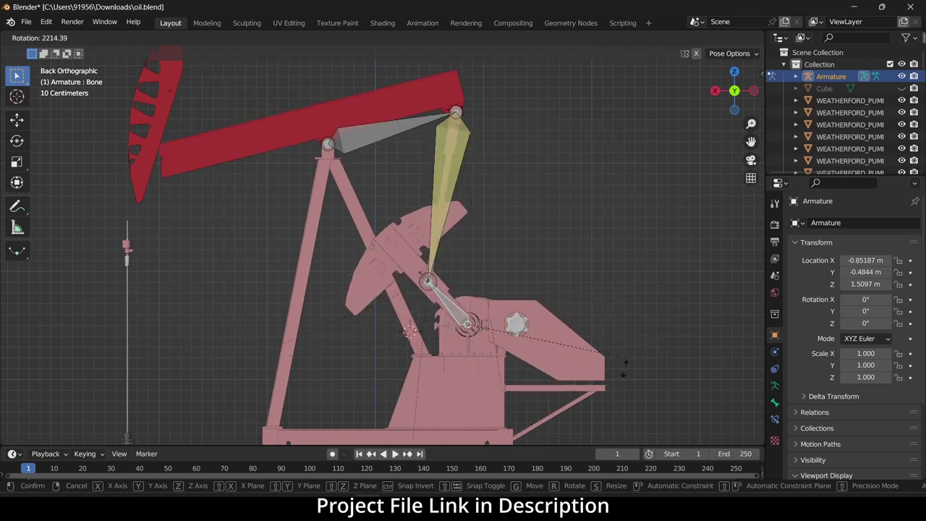
{"action": "left_click", "coordinate": [129, 112]}
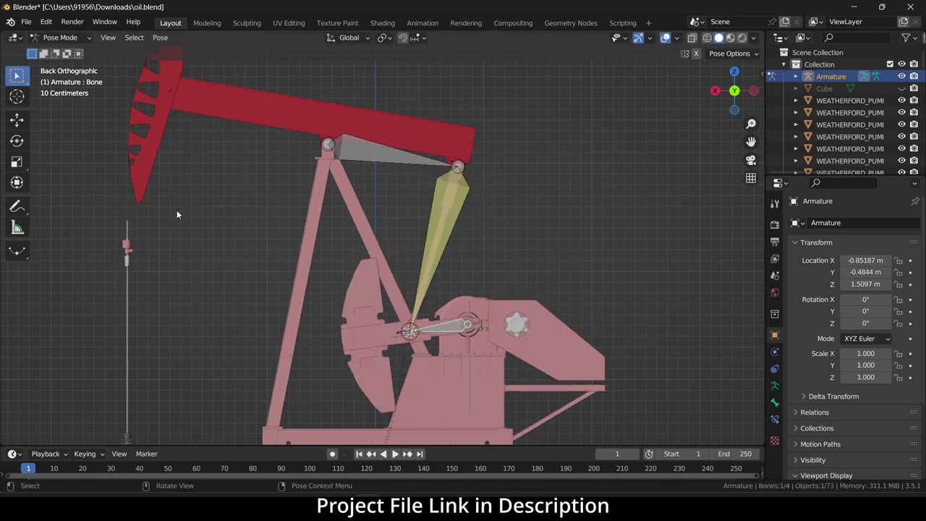
- Try to move the upper cable parts and rod along the X axis toward the horse head in Object Mode
{"action": "scroll", "coordinate": [283, 181], "scroll_direction": "up", "scroll_amount": 4, "text": "ctrl"}
{"action": "scroll", "coordinate": [237, 213], "scroll_direction": "up", "scroll_amount": 2}
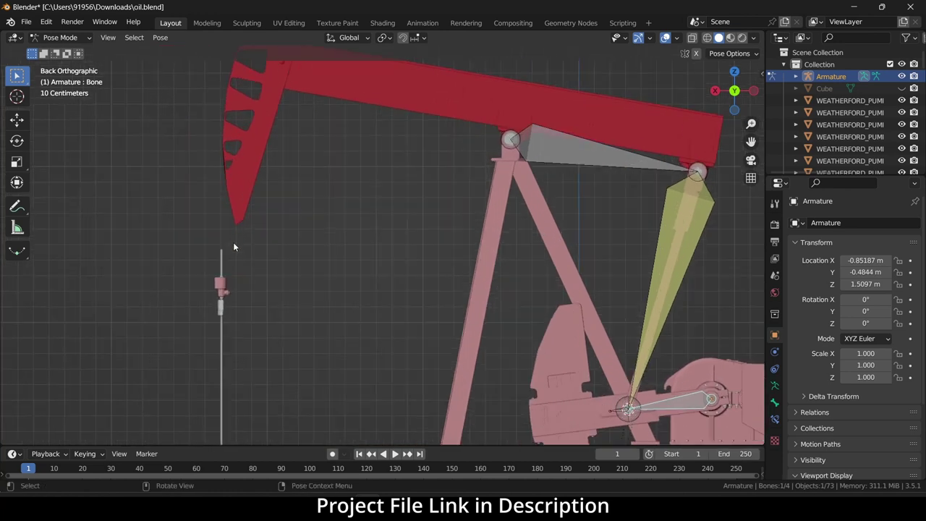
{"action": "scroll", "coordinate": [237, 246], "scroll_direction": "down", "scroll_amount": 4}
{"action": "left_click_drag", "start_coordinate": [251, 233], "coordinate": [283, 405]}
{"action": "scroll", "coordinate": [268, 244], "scroll_direction": "up", "scroll_amount": 3}
{"action": "left_click", "coordinate": [270, 235]}
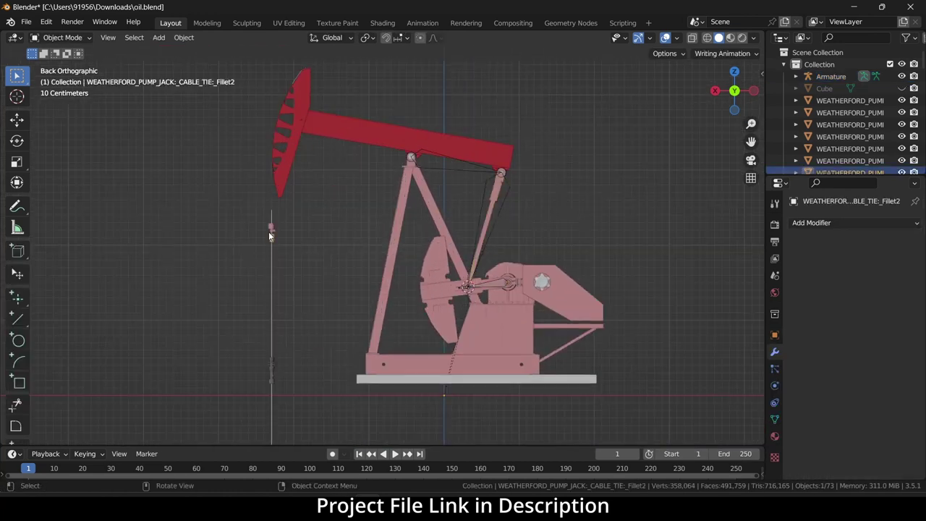
{"action": "left_click_drag", "start_coordinate": [250, 217], "coordinate": [288, 318]}
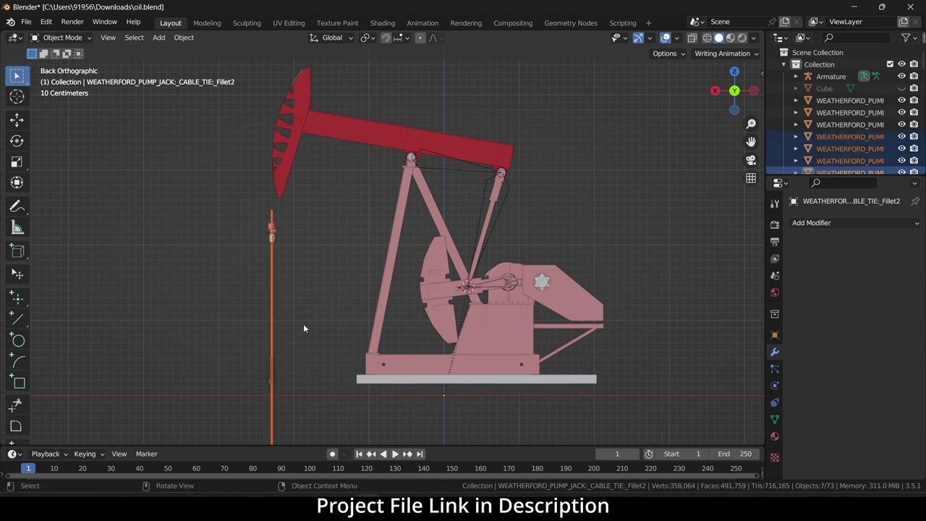
{"action": "key", "text": "g"}
{"action": "key", "text": "x"}
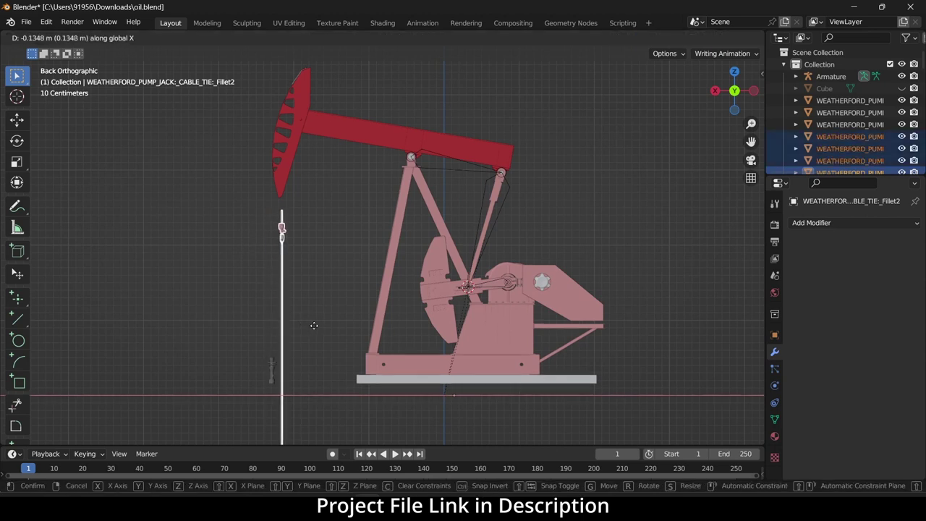
{"action": "left_click", "coordinate": [322, 331]}
{"action": "left_click", "coordinate": [320, 198]}
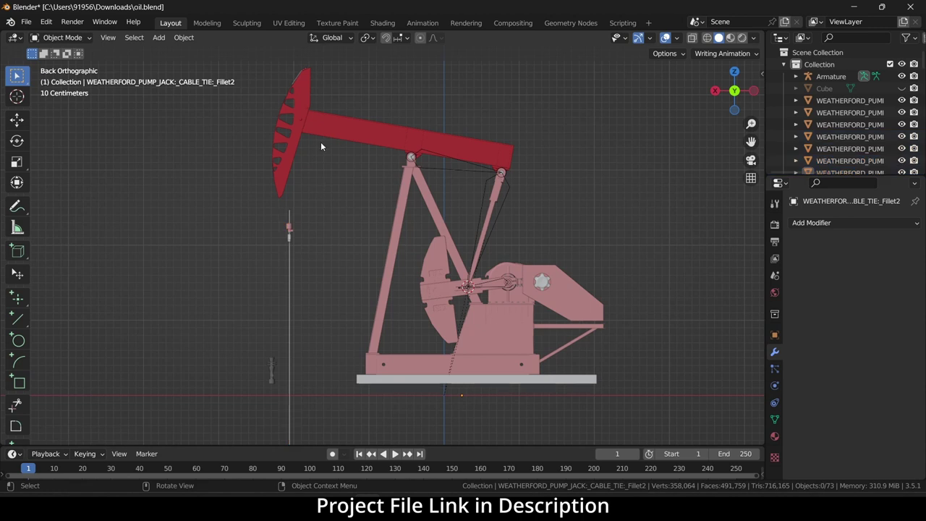
- Undo the last move of the cable parts and rod
{"action": "scroll", "coordinate": [321, 143], "scroll_direction": "up", "scroll_amount": 2}
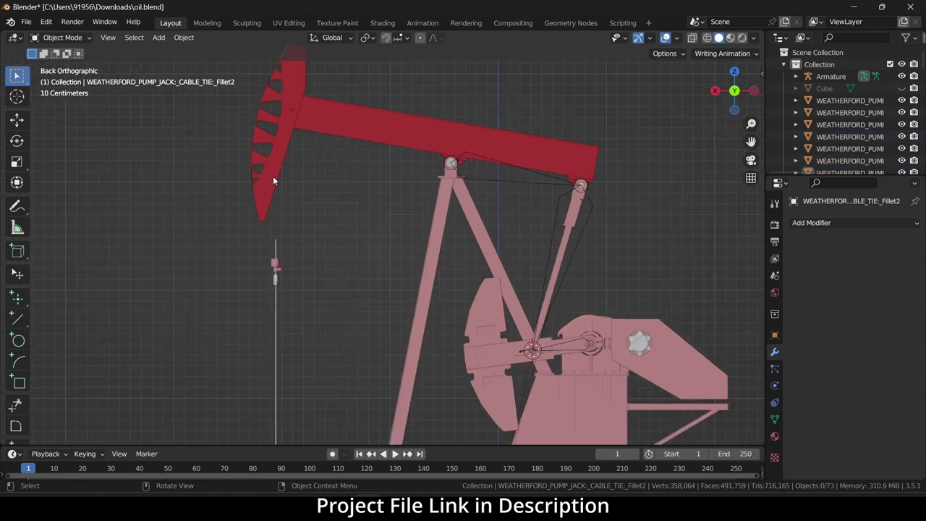
{"action": "scroll", "coordinate": [314, 108], "scroll_direction": "down", "scroll_amount": 3}
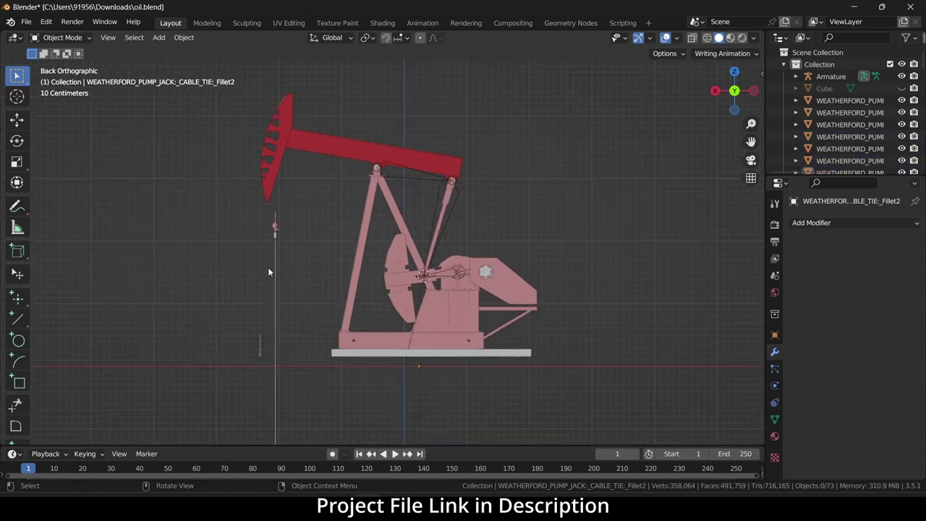
{"action": "scroll", "coordinate": [242, 373], "scroll_direction": "up", "scroll_amount": 2}
{"action": "key", "text": "ctrl+z"}
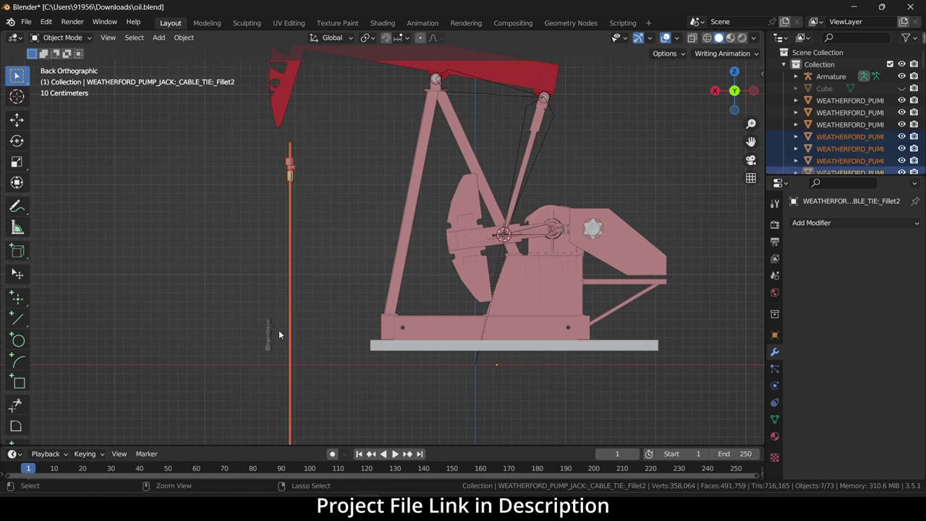
{"action": "key", "text": "ctrl+z"}
- Select the cable parts, rod and lower wellhead fitting, and move them about -0.235 m along X beneath the horse head
{"action": "left_click_drag", "start_coordinate": [225, 266], "coordinate": [302, 395]}
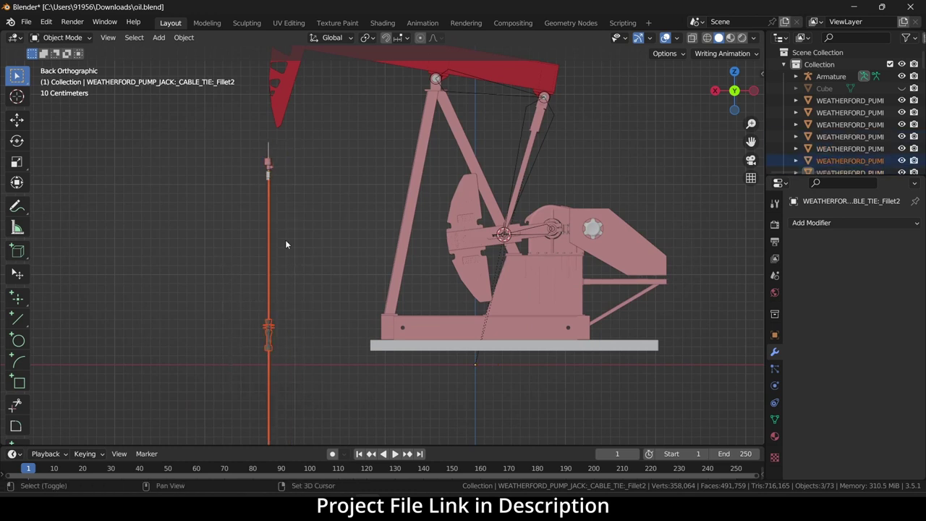
{"action": "left_click_drag", "start_coordinate": [244, 142], "coordinate": [275, 189]}
{"action": "key", "text": "g"}
{"action": "key", "text": "x"}
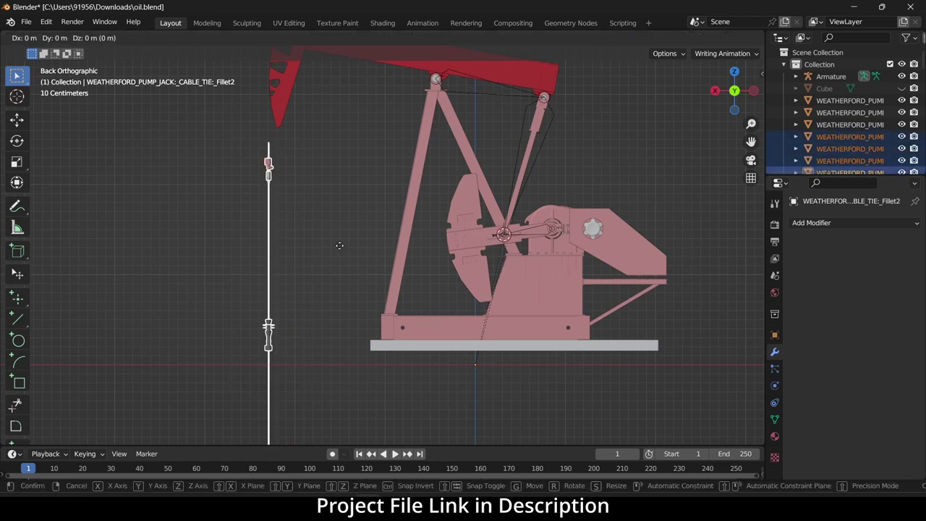
{"action": "left_click", "coordinate": [361, 254]}
{"action": "scroll", "coordinate": [349, 195], "scroll_direction": "down", "scroll_amount": 3}
- Put the armature in Pose Mode, rotate the crank bone to check the horse head's motion, and cancel the rotation
{"action": "left_click", "coordinate": [831, 76]}
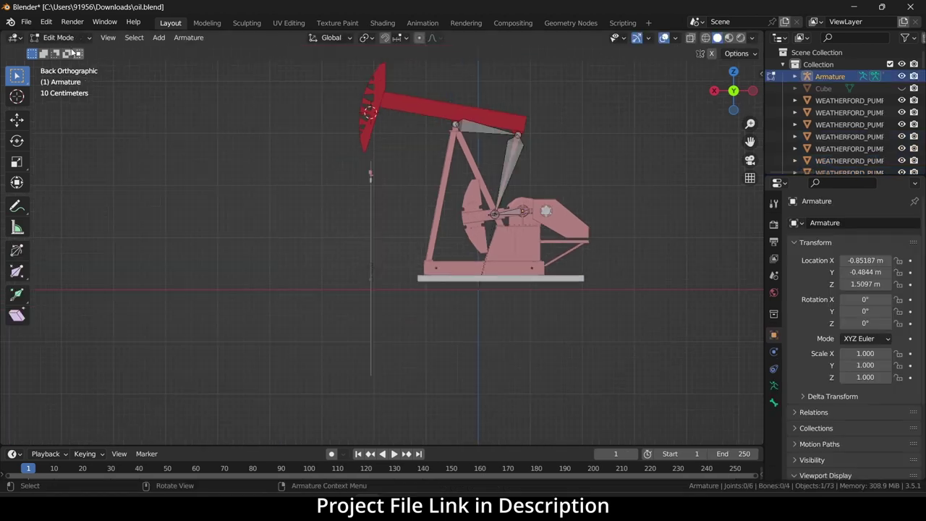
{"action": "left_click", "coordinate": [59, 37]}
{"action": "left_click", "coordinate": [258, 151]}
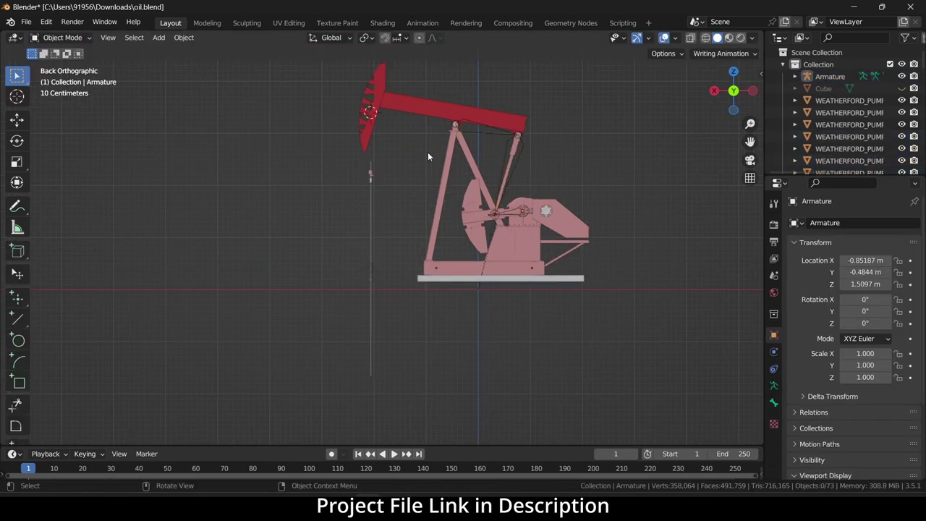
{"action": "left_click", "coordinate": [493, 136]}
{"action": "left_click", "coordinate": [59, 37]}
{"action": "left_click", "coordinate": [62, 76]}
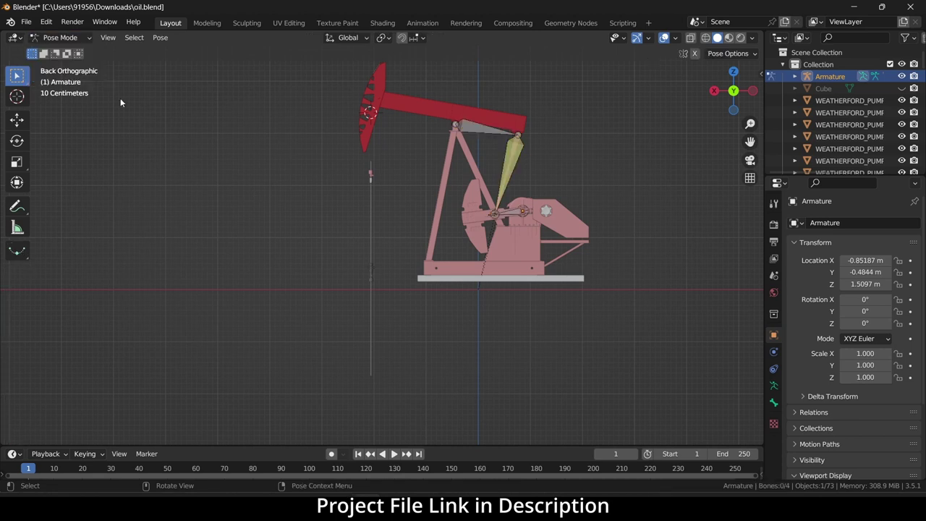
{"action": "scroll", "coordinate": [507, 210], "scroll_direction": "up", "scroll_amount": 3}
{"action": "left_click", "coordinate": [519, 206]}
{"action": "key", "text": "r"}
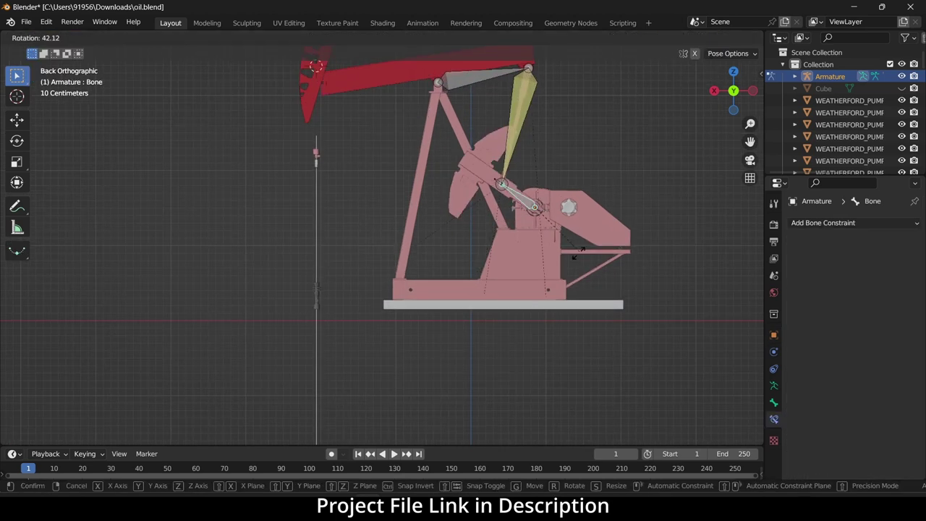
{"action": "left_click", "coordinate": [576, 236]}
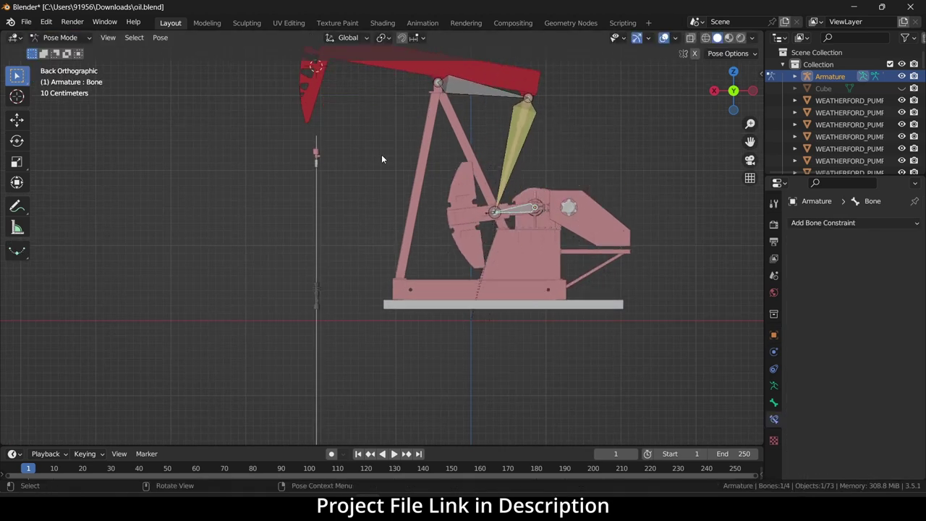
- Parent the red horse head to the walking beam in Object Mode with the Object option
{"action": "scroll", "coordinate": [352, 139], "scroll_direction": "down", "scroll_amount": 2}
{"action": "scroll", "coordinate": [340, 134], "scroll_direction": "up", "scroll_amount": 2}
{"action": "key", "text": "ctrl+Tab"}
{"action": "left_click", "coordinate": [356, 132]}
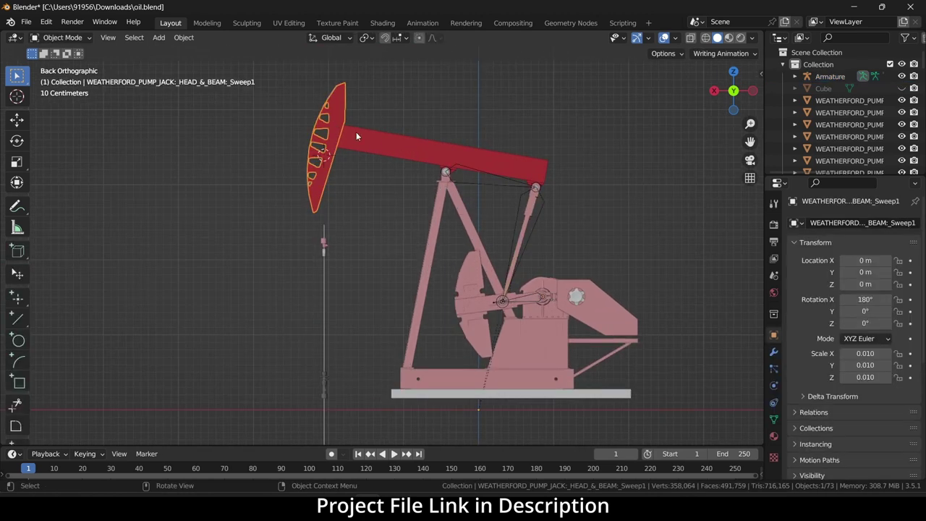
{"action": "left_click", "coordinate": [375, 144], "text": "shift"}
{"action": "key", "text": "ctrl+p"}
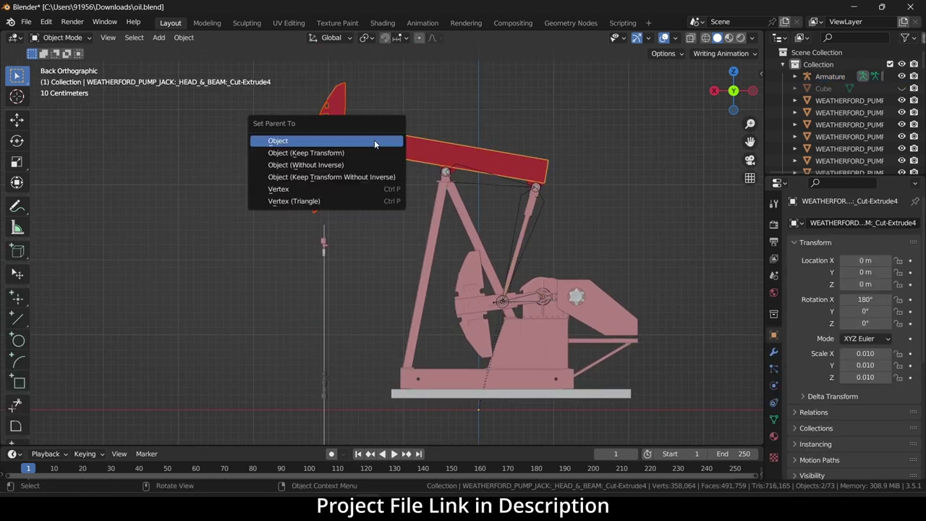
{"action": "left_click", "coordinate": [374, 142]}
- Test the newly parented horse head by rotating the crank bone in Pose Mode, and cancel the rotation
{"action": "left_click", "coordinate": [534, 302]}
{"action": "key", "text": "ctrl+Tab"}
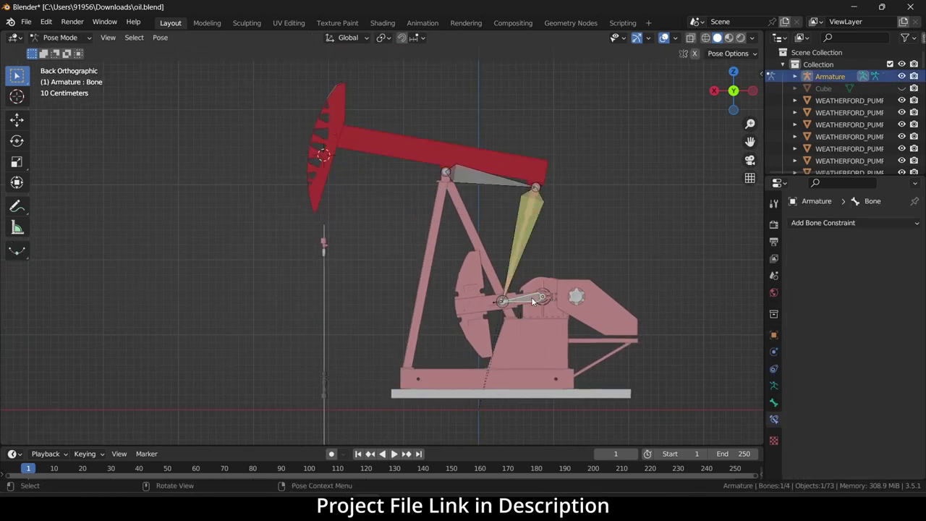
{"action": "key", "text": "r"}
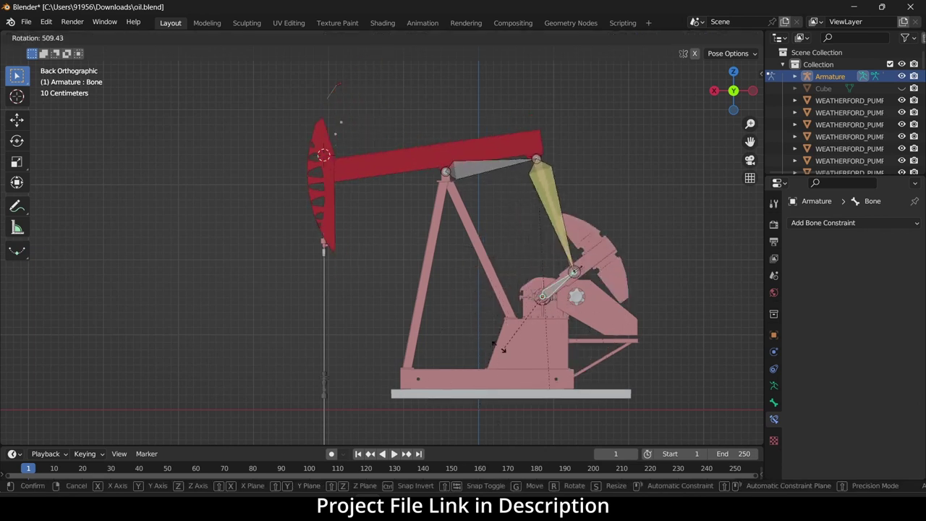
{"action": "left_click", "coordinate": [589, 310]}
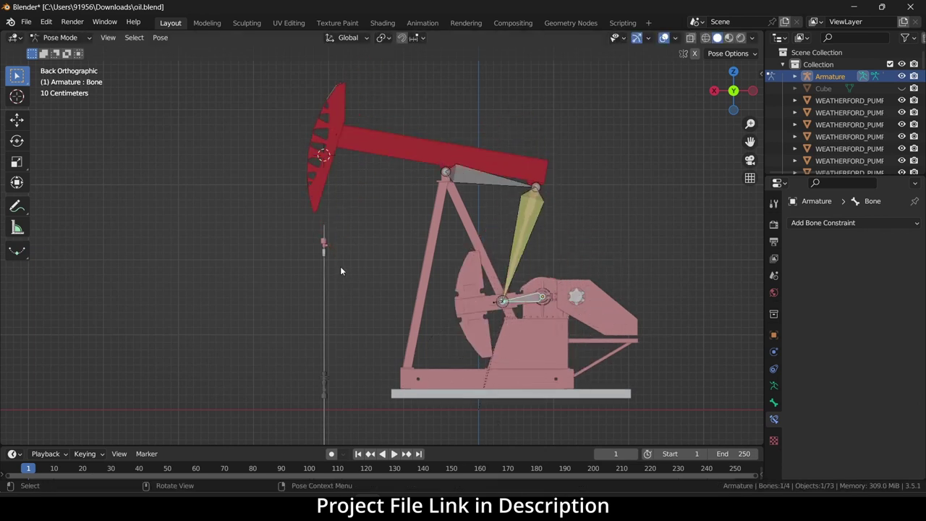
- Select the long rod in Object Mode and add a Copy Location constraint to it that targets the red walking beam
{"action": "scroll", "coordinate": [317, 236], "scroll_direction": "down", "scroll_amount": 1}
{"action": "left_click_drag", "start_coordinate": [316, 236], "coordinate": [343, 426]}
{"action": "scroll", "coordinate": [341, 350], "scroll_direction": "down", "scroll_amount": 3}
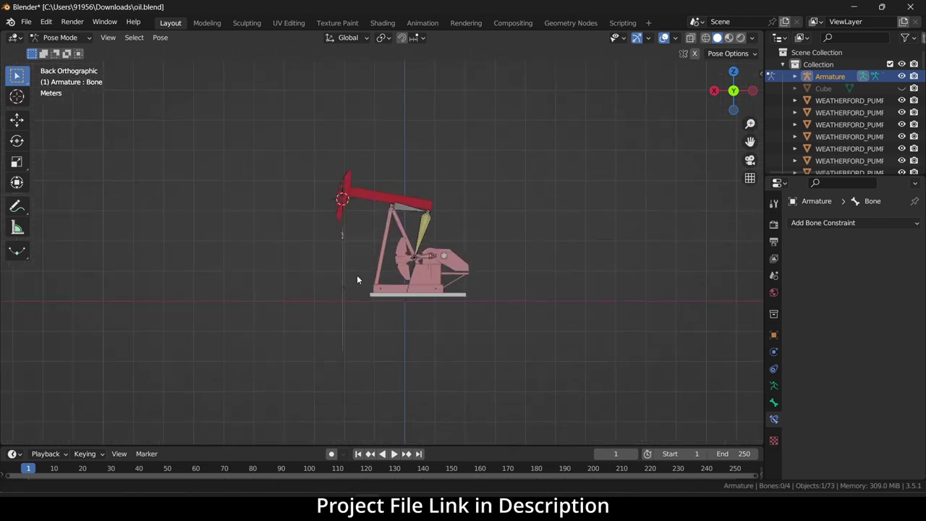
{"action": "scroll", "coordinate": [334, 259], "scroll_direction": "up", "scroll_amount": 2}
{"action": "left_click_drag", "start_coordinate": [336, 210], "coordinate": [368, 417]}
{"action": "scroll", "coordinate": [349, 232], "scroll_direction": "up", "scroll_amount": 2}
{"action": "left_click", "coordinate": [352, 242]}
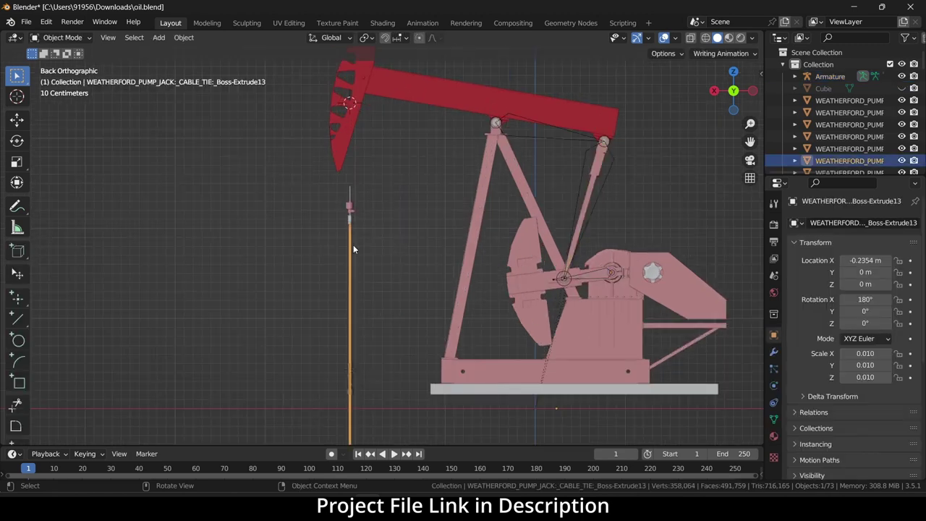
{"action": "left_click", "coordinate": [774, 403]}
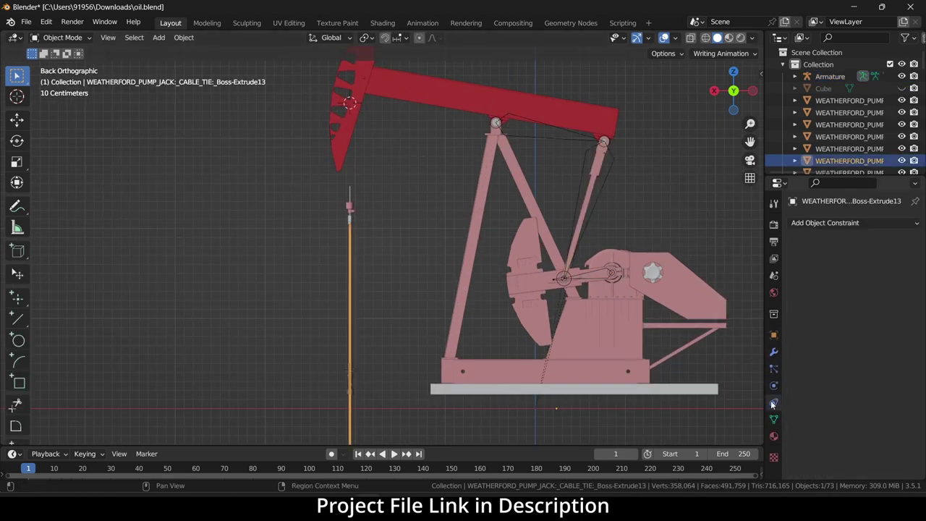
{"action": "left_click", "coordinate": [833, 223]}
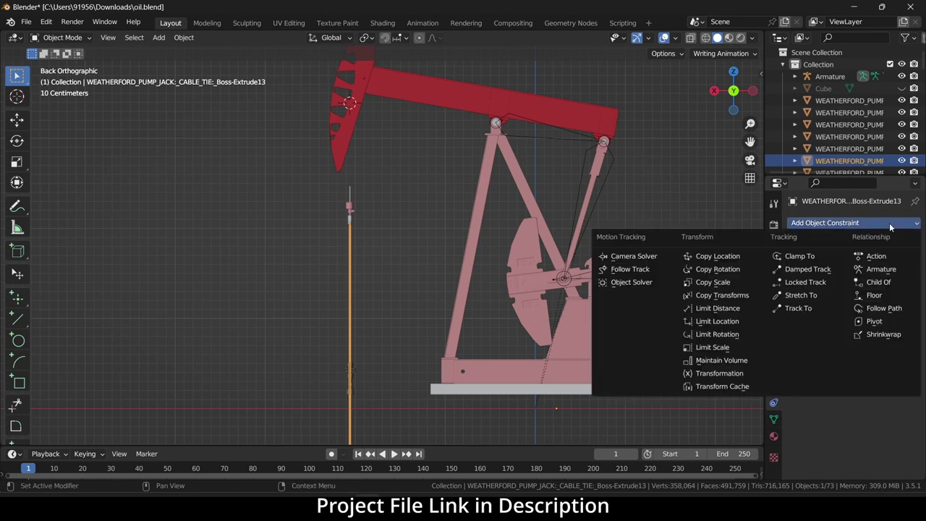
{"action": "left_click", "coordinate": [736, 258]}
{"action": "left_click", "coordinate": [898, 261]}
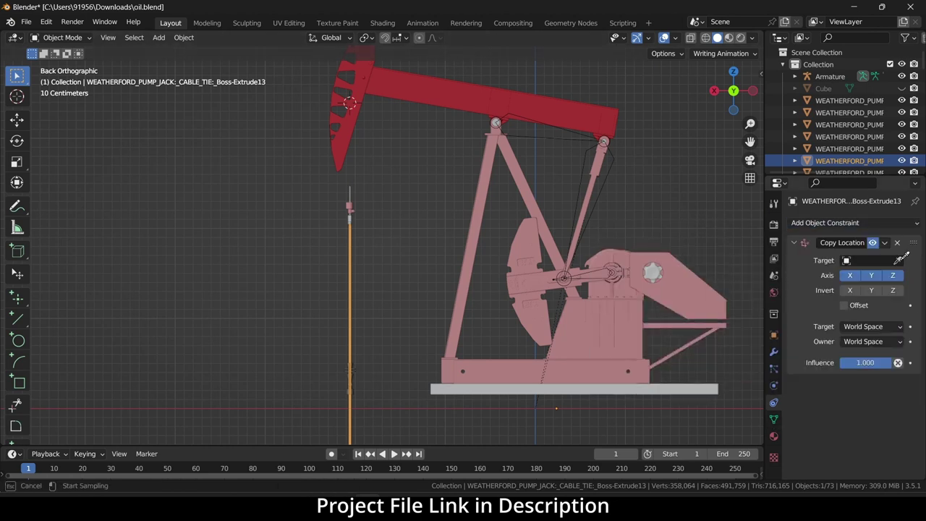
{"action": "left_click", "coordinate": [392, 89]}
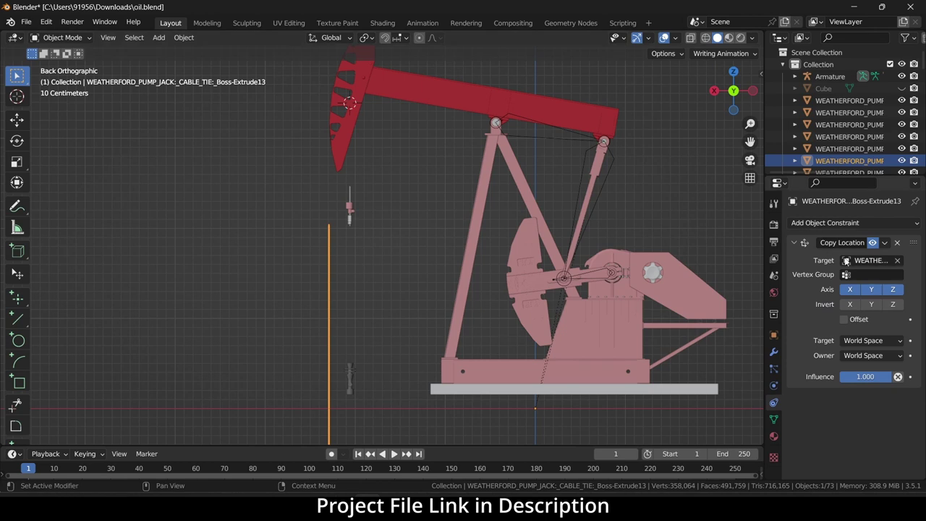
- Turn off the X and Y axes in the long rod's Copy Location constraint so only Z is copied
{"action": "left_click", "coordinate": [853, 290]}
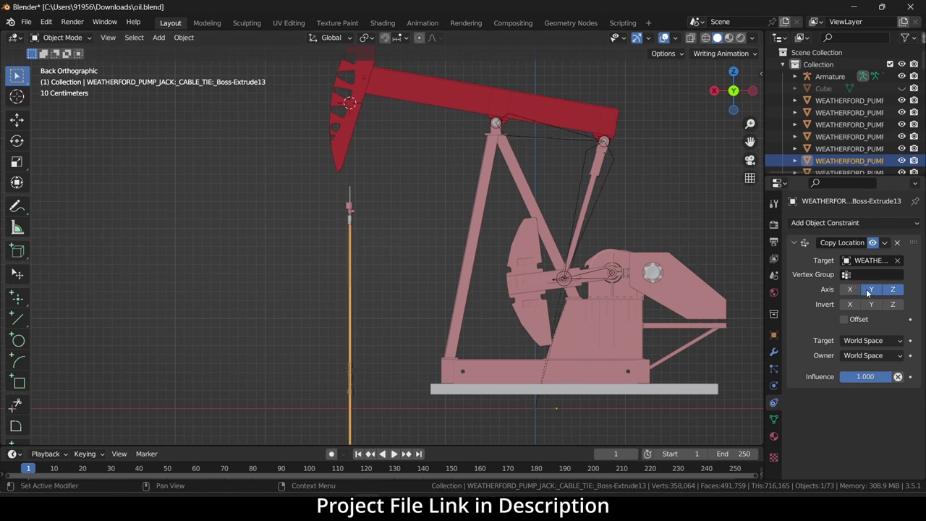
{"action": "scroll", "coordinate": [384, 230], "scroll_direction": "down", "scroll_amount": 1}
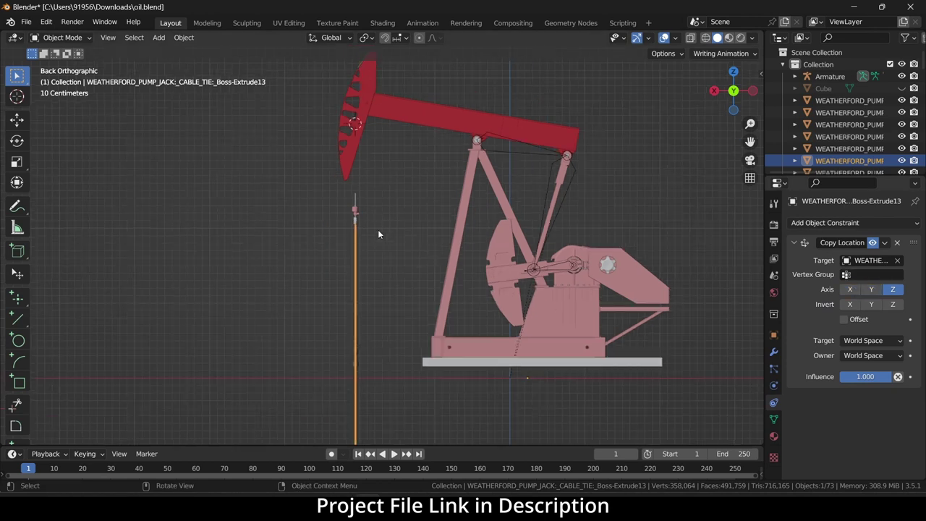
- Select the small clamp parts above the rod and the fitting near its lower part, and parent them to the long rod
{"action": "left_click", "coordinate": [358, 214]}
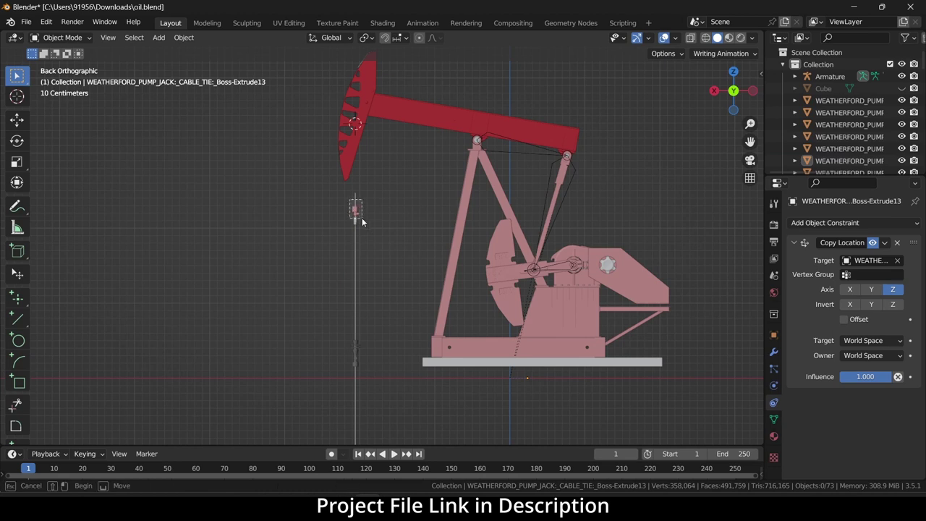
{"action": "left_click", "coordinate": [362, 218]}
{"action": "scroll", "coordinate": [351, 362], "scroll_direction": "up", "scroll_amount": 2}
{"action": "left_click", "coordinate": [360, 353], "text": "shift"}
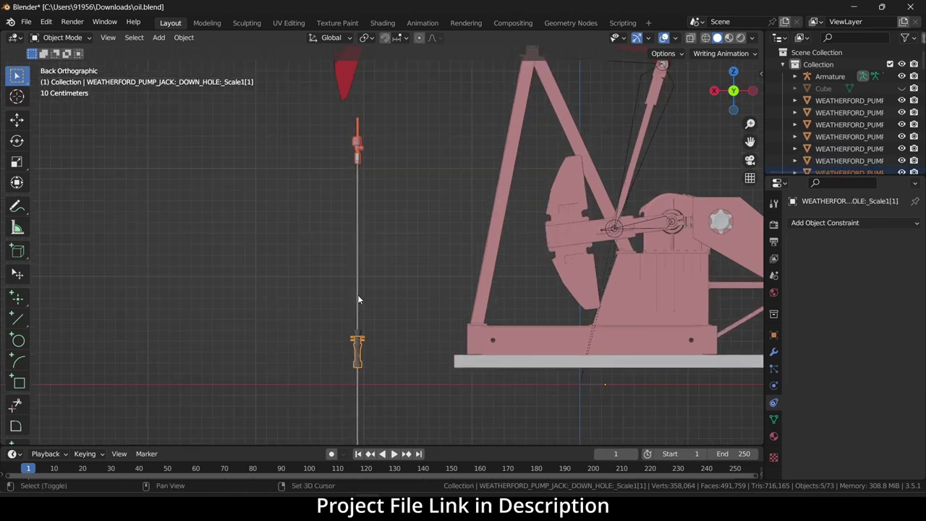
{"action": "left_click", "coordinate": [356, 292], "text": "shift"}
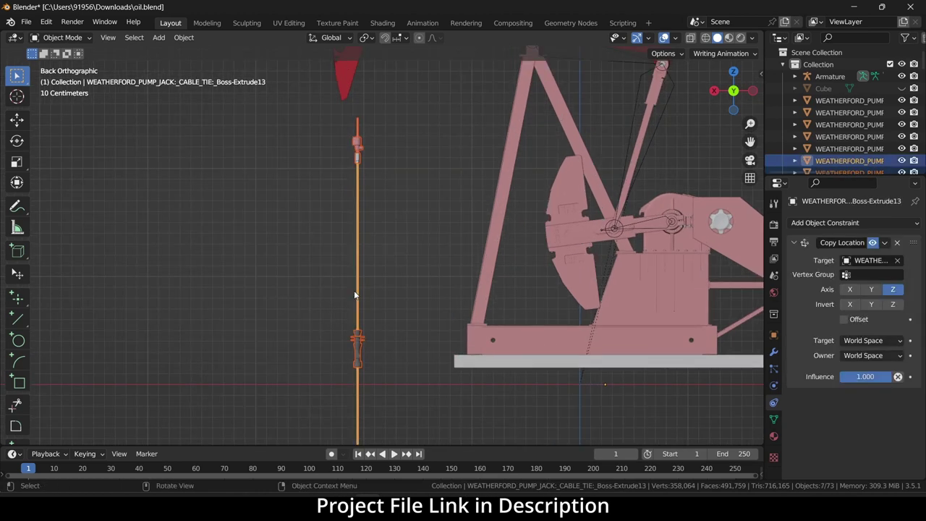
{"action": "key", "text": "ctrl+p"}
{"action": "left_click", "coordinate": [353, 290]}
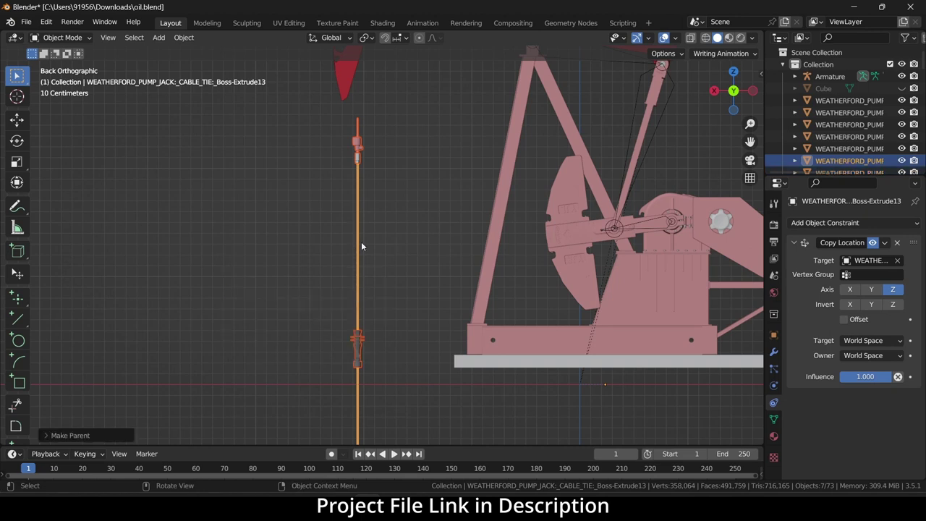
- Test the rod's motion by rotating the crank bone in Pose Mode, and cancel the rotation
{"action": "scroll", "coordinate": [361, 241], "scroll_direction": "down", "scroll_amount": 4}
{"action": "left_click", "coordinate": [579, 218]}
{"action": "key", "text": "ctrl+Tab"}
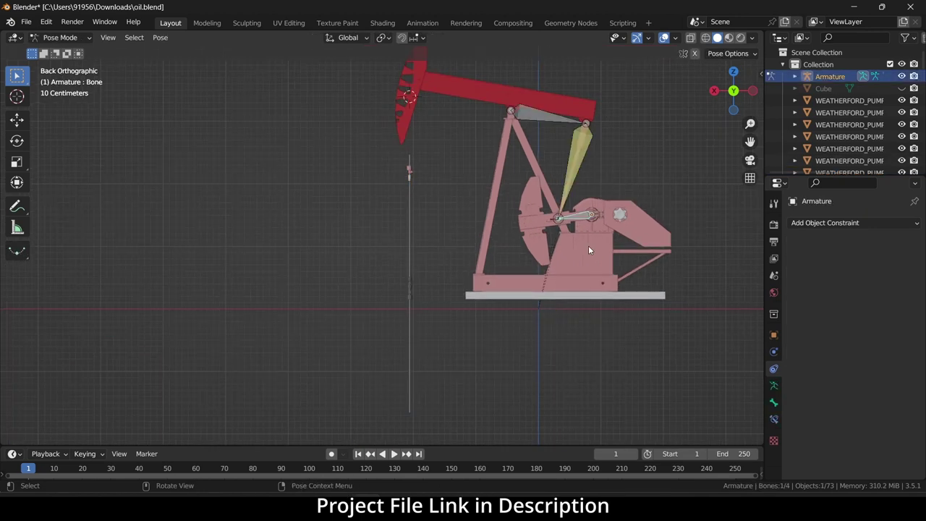
{"action": "key", "text": "r"}
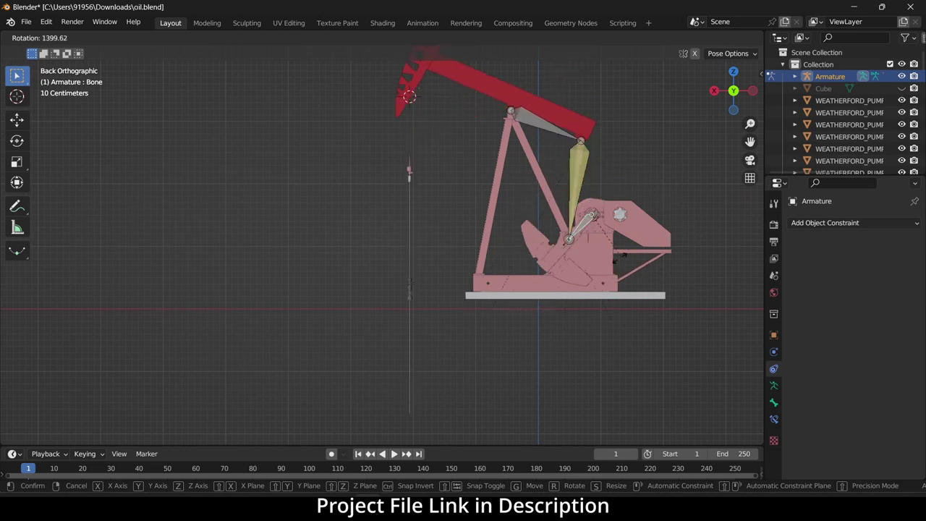
{"action": "left_click", "coordinate": [524, 250]}
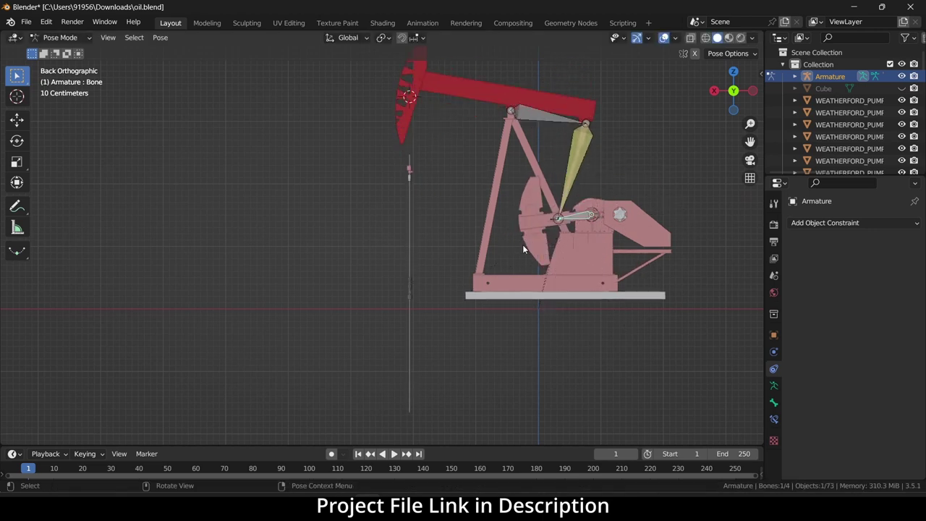
- Invert the Z axis in the rod's Copy Location constraint and check it with a cancelled rotation of the crank bone in Pose Mode
{"action": "key", "text": "ctrl+Tab"}
{"action": "left_click", "coordinate": [410, 206]}
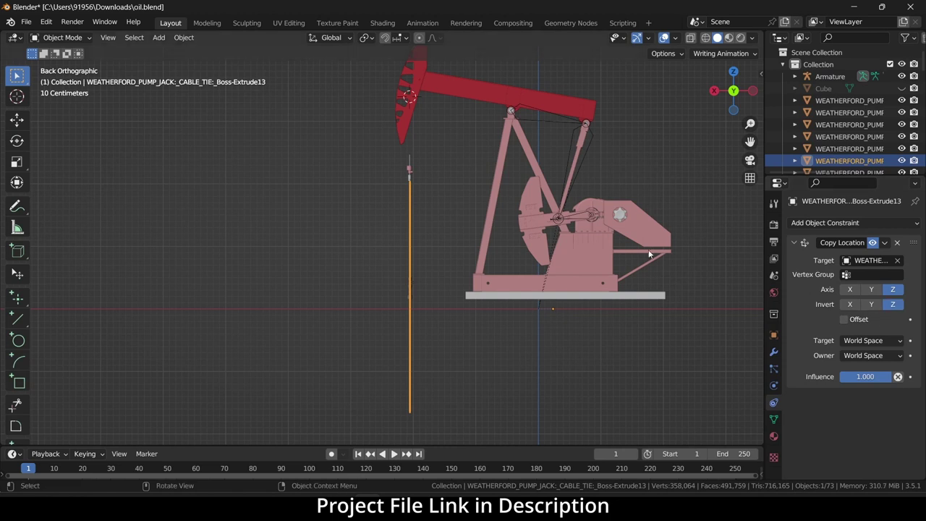
{"action": "left_click", "coordinate": [644, 218]}
{"action": "key", "text": "ctrl+Tab"}
{"action": "key", "text": "r"}
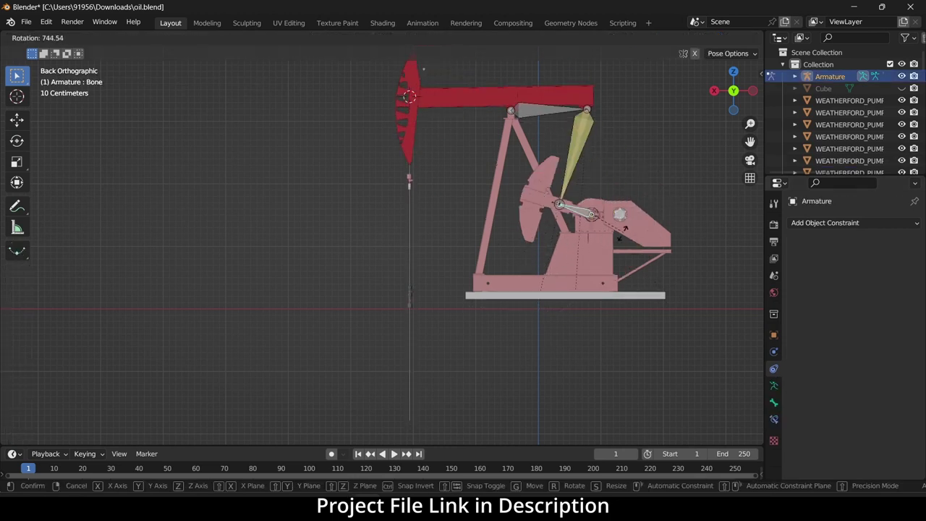
{"action": "left_click", "coordinate": [605, 207]}
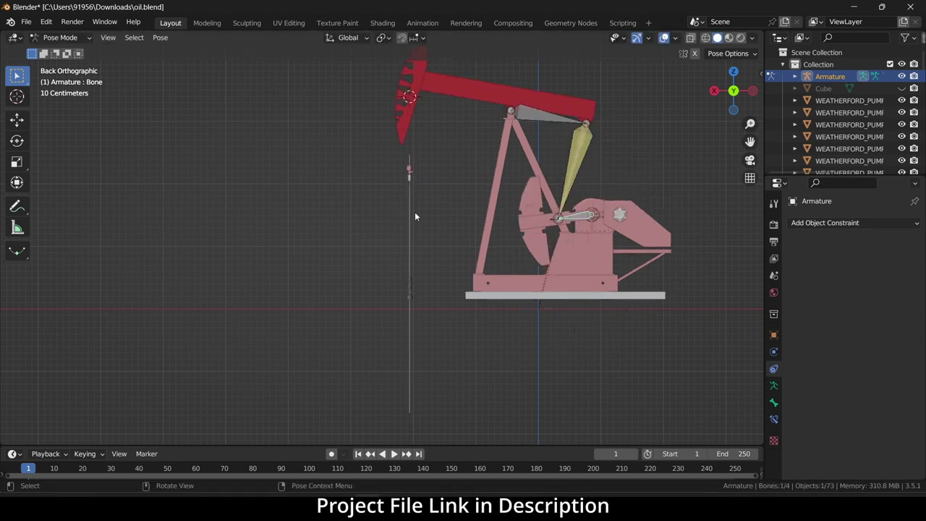
- Try to move the constrained rod along the Z axis in Object Mode
{"action": "key", "text": "ctrl+Tab"}
{"action": "left_click", "coordinate": [410, 188]}
{"action": "left_click", "coordinate": [392, 159]}
{"action": "left_click_drag", "start_coordinate": [397, 157], "coordinate": [427, 303]}
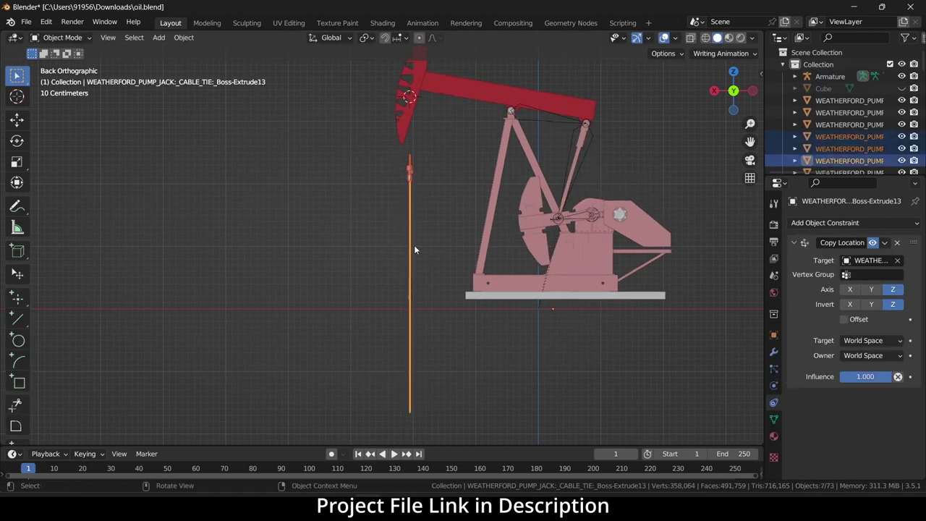
{"action": "left_click", "coordinate": [412, 230]}
{"action": "key", "text": "g"}
{"action": "key", "text": "z"}
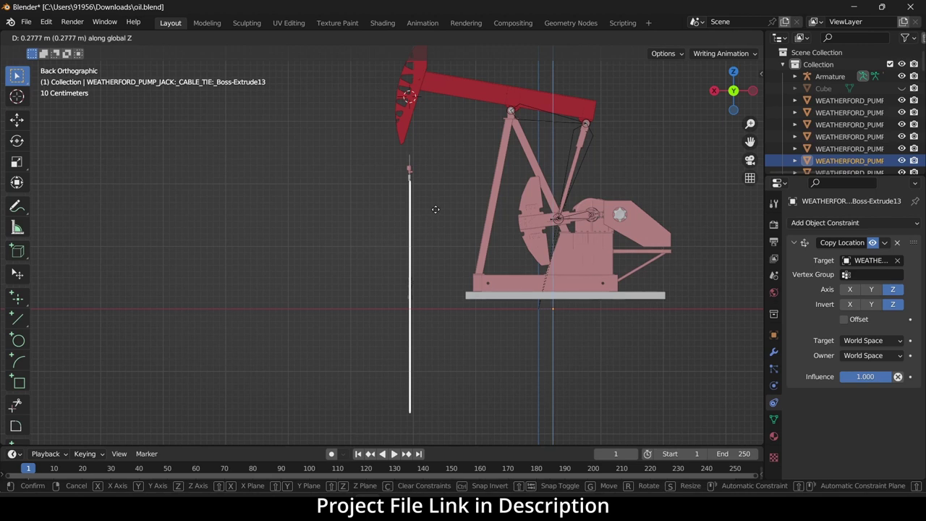
{"action": "left_click", "coordinate": [435, 209]}
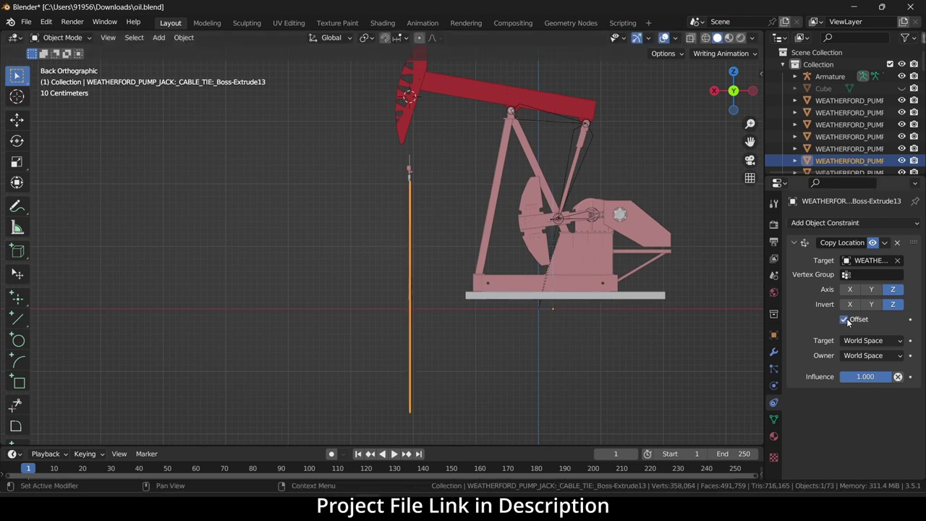
- With Offset enabled in the rod's Copy Location constraint, move the rod up along Z until its upper end meets the horse head
{"action": "key", "text": "g"}
{"action": "key", "text": "z"}
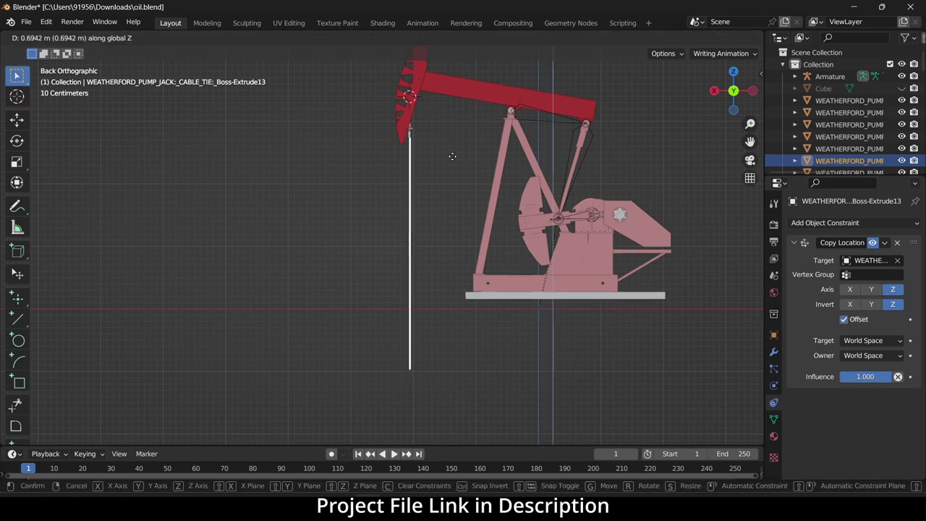
{"action": "left_click", "coordinate": [452, 146]}
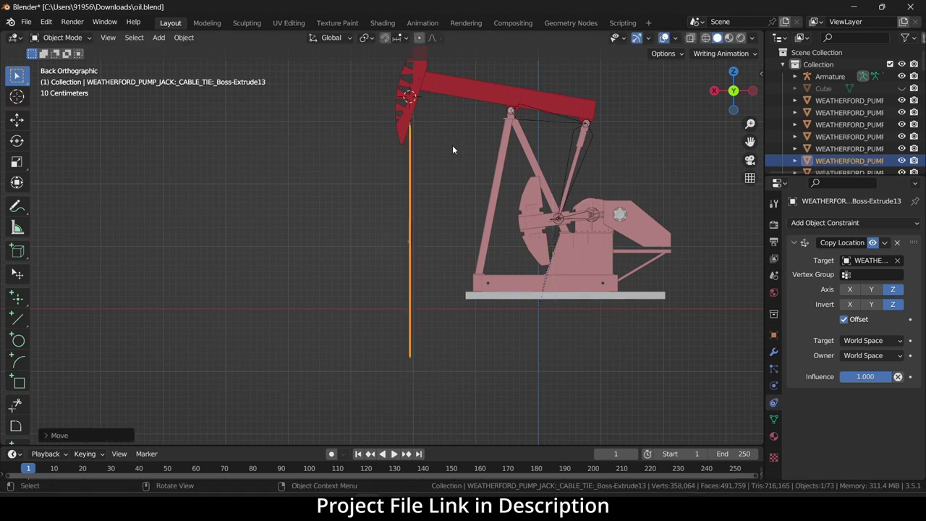
- Check the repositioned rod's travel by rotating the crank bone in Pose Mode, and cancel the rotation
{"action": "left_click", "coordinate": [438, 166]}
{"action": "left_click", "coordinate": [596, 219]}
{"action": "key", "text": "ctrl+Tab"}
{"action": "key", "text": "r"}
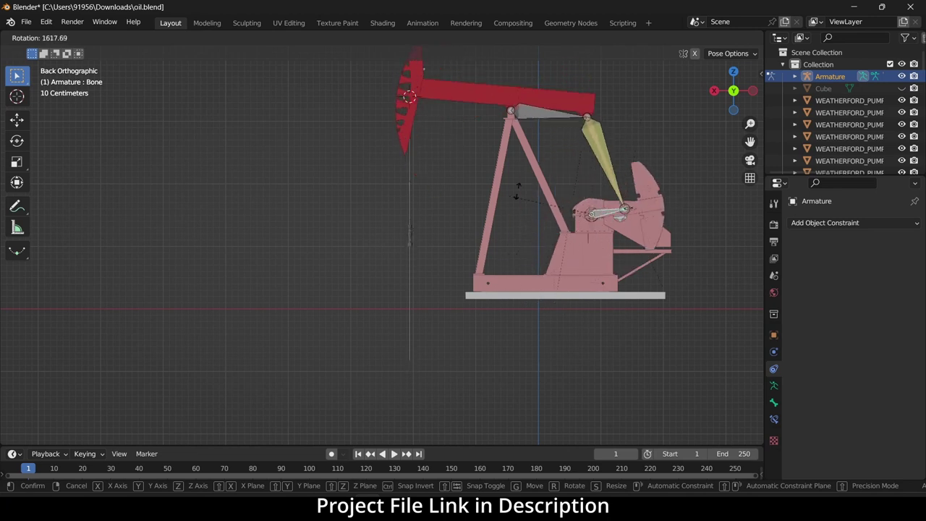
{"action": "left_click", "coordinate": [571, 204]}
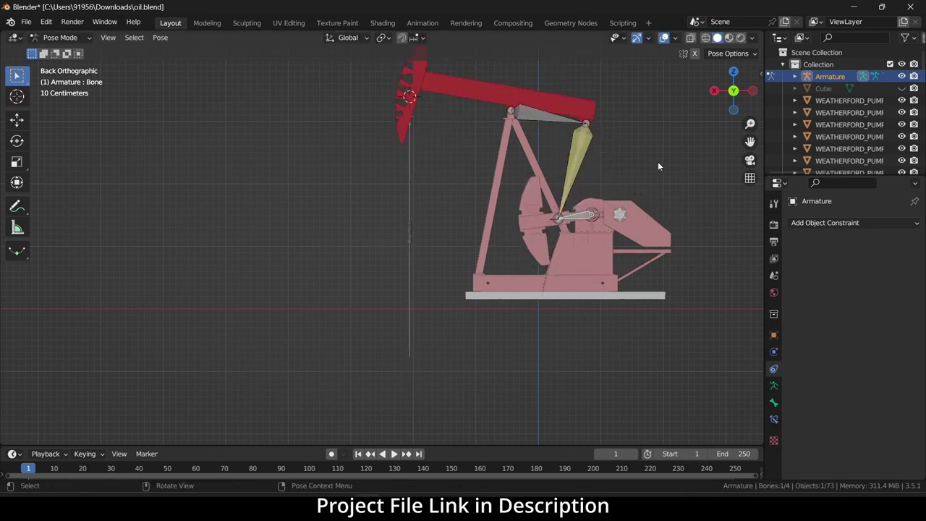
- Select the crank bone, turn on Axes in the armature's Viewport Display, and examine the bone's local axes around the crank pivot
{"action": "middle_click_drag", "start_coordinate": [658, 162], "coordinate": [529, 248], "text": "shift"}
{"action": "scroll", "coordinate": [529, 248], "scroll_direction": "up", "scroll_amount": 3}
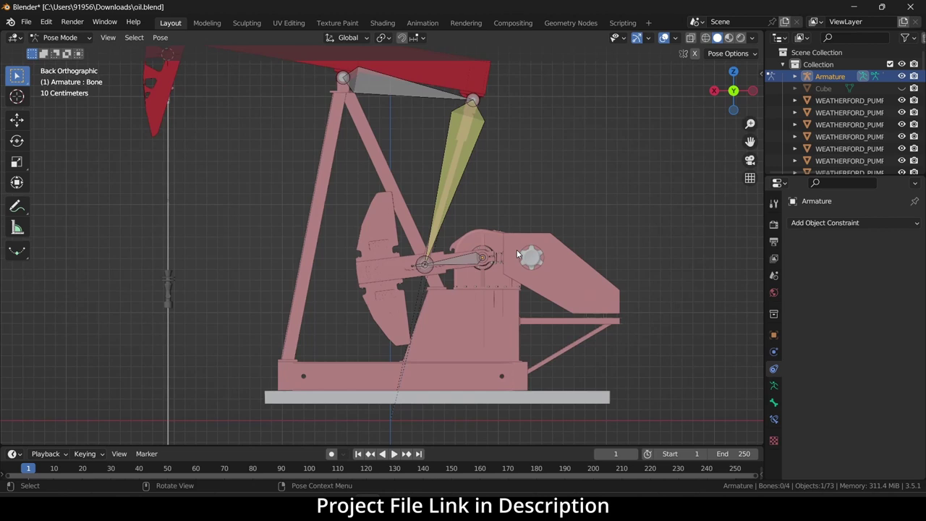
{"action": "left_click", "coordinate": [454, 268]}
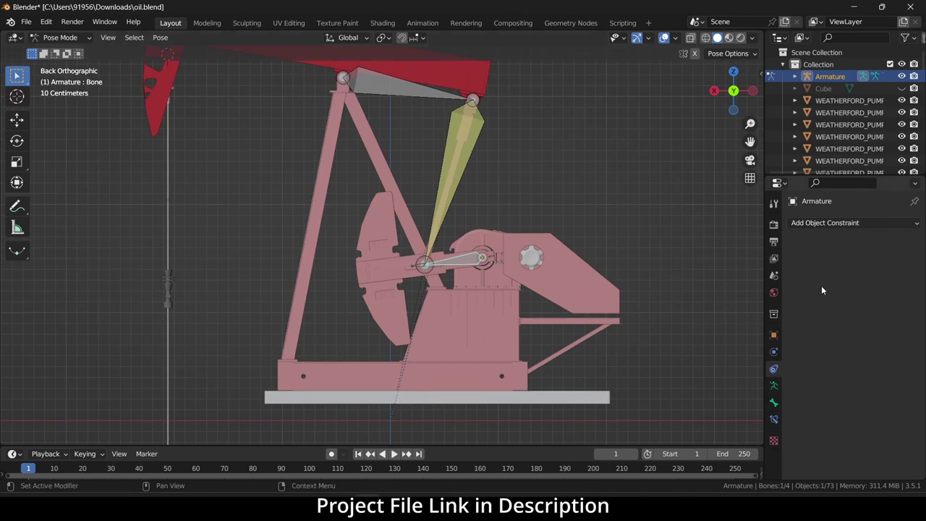
{"action": "left_click", "coordinate": [774, 402]}
{"action": "scroll", "coordinate": [801, 365], "scroll_direction": "down", "scroll_amount": 4}
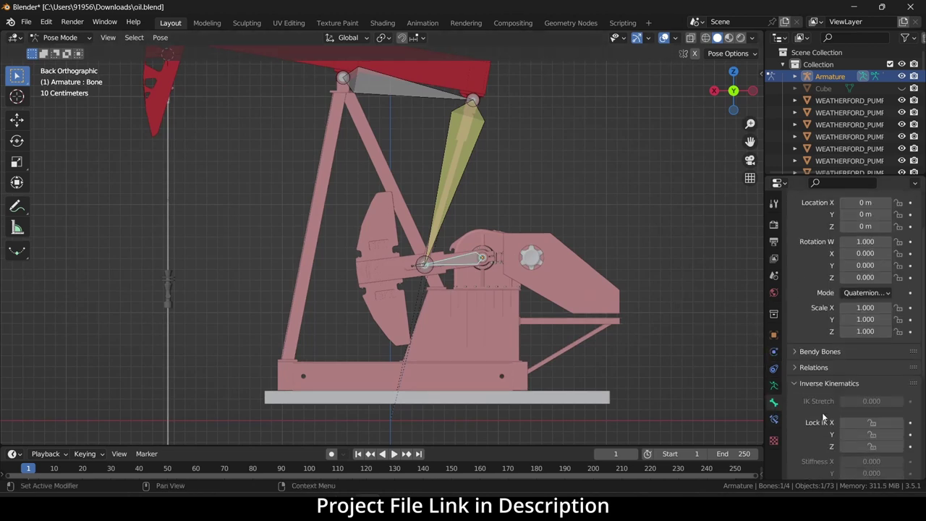
{"action": "left_click", "coordinate": [773, 387]}
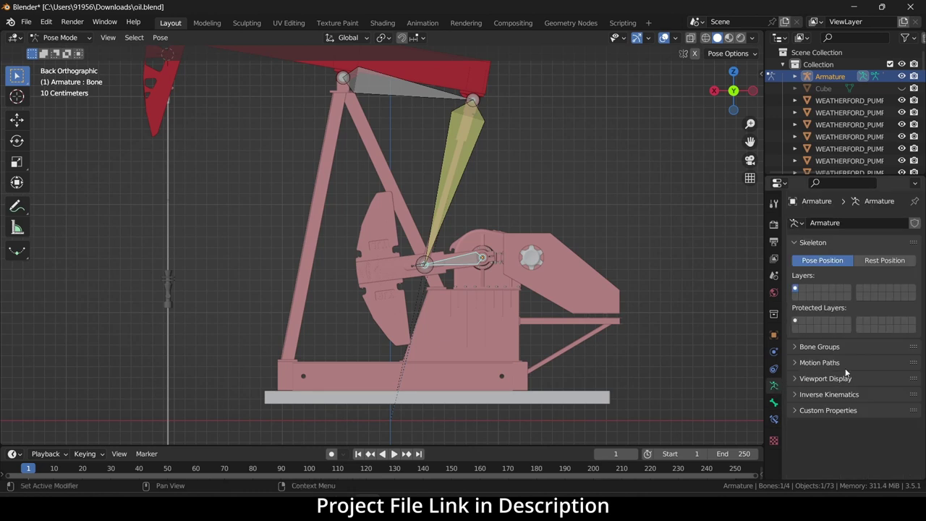
{"action": "left_click", "coordinate": [864, 380]}
{"action": "scroll", "coordinate": [865, 382], "scroll_direction": "down", "scroll_amount": 1}
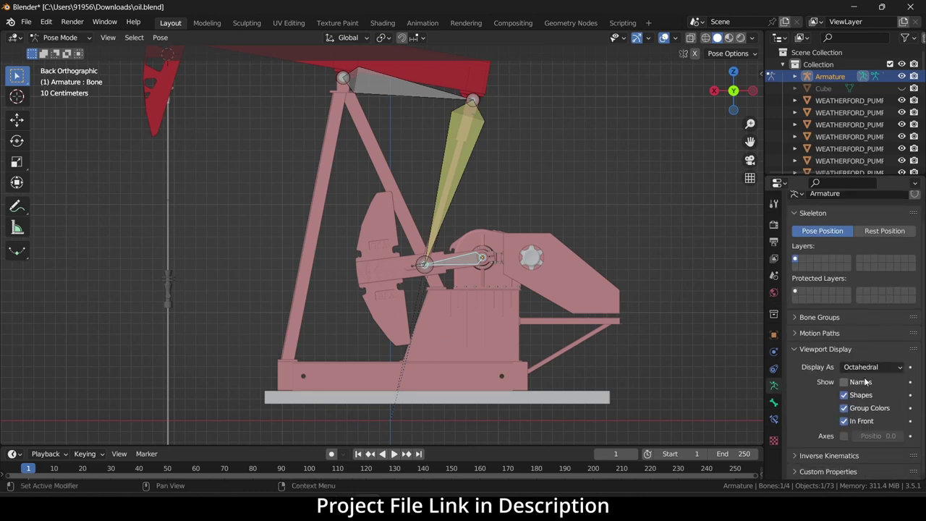
{"action": "left_click", "coordinate": [843, 436]}
{"action": "scroll", "coordinate": [482, 269], "scroll_direction": "up", "scroll_amount": 5}
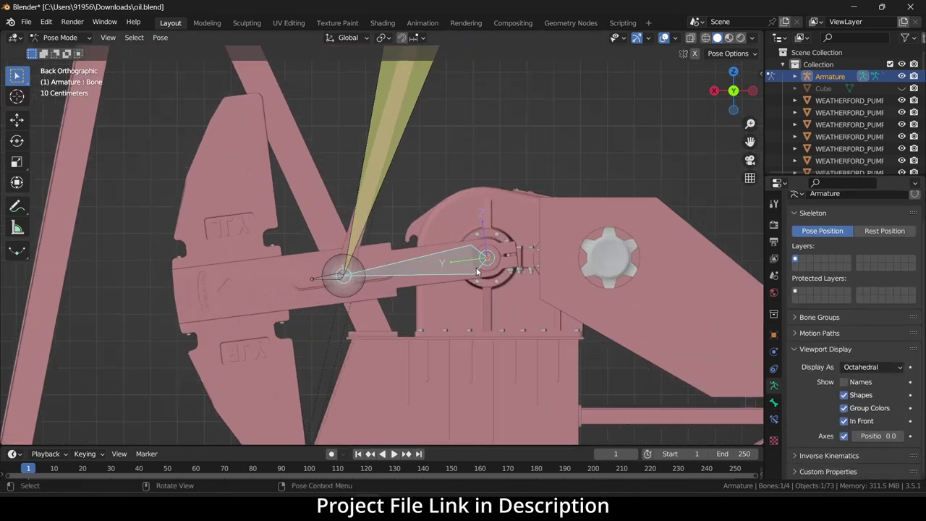
{"action": "middle_click_drag", "start_coordinate": [477, 270], "coordinate": [502, 213]}
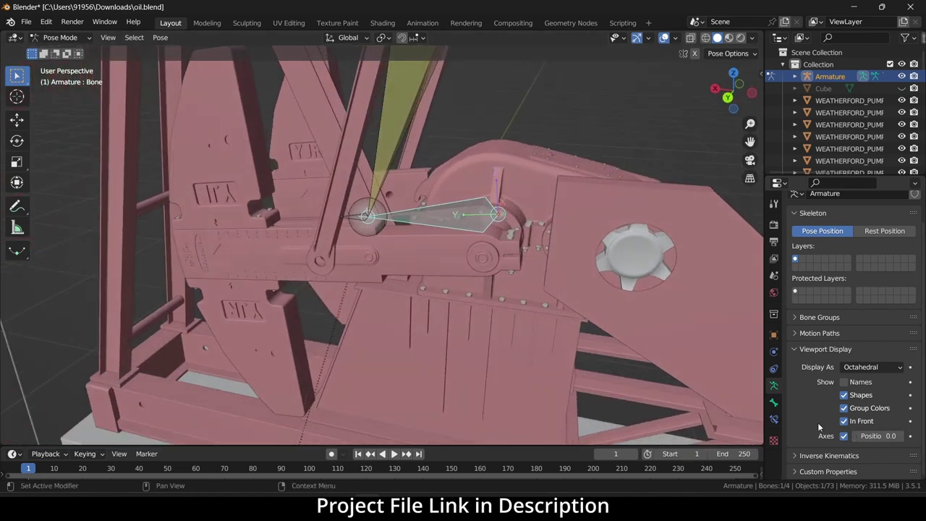
{"action": "key", "text": "ctrl+KP_1"}
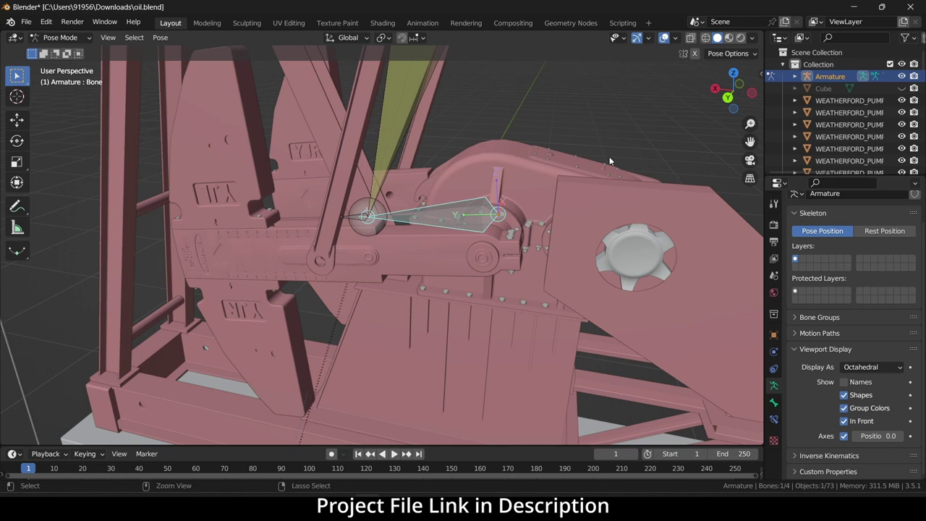
{"action": "scroll", "coordinate": [674, 261], "scroll_direction": "down", "scroll_amount": 2}
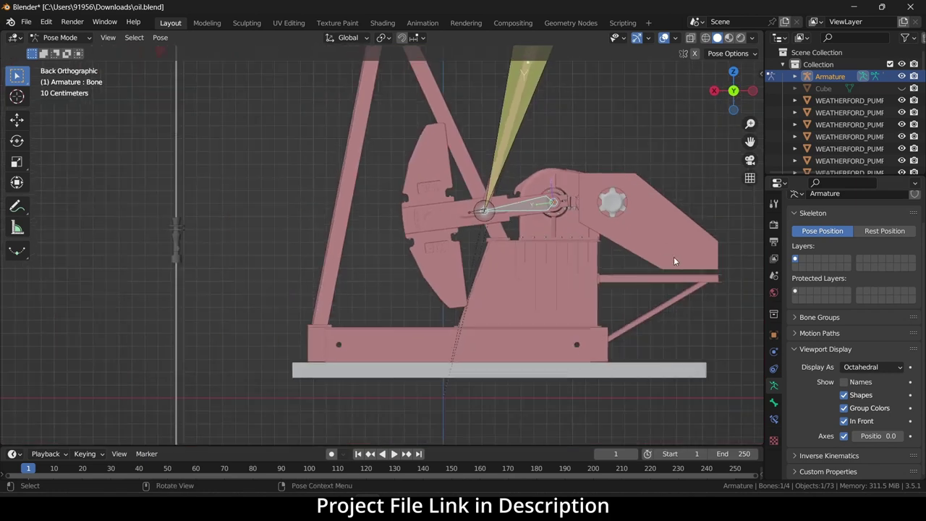
- Try rotating the whole armature object to -10° on X, and reset its X rotation to 0°
{"action": "left_click", "coordinate": [774, 335]}
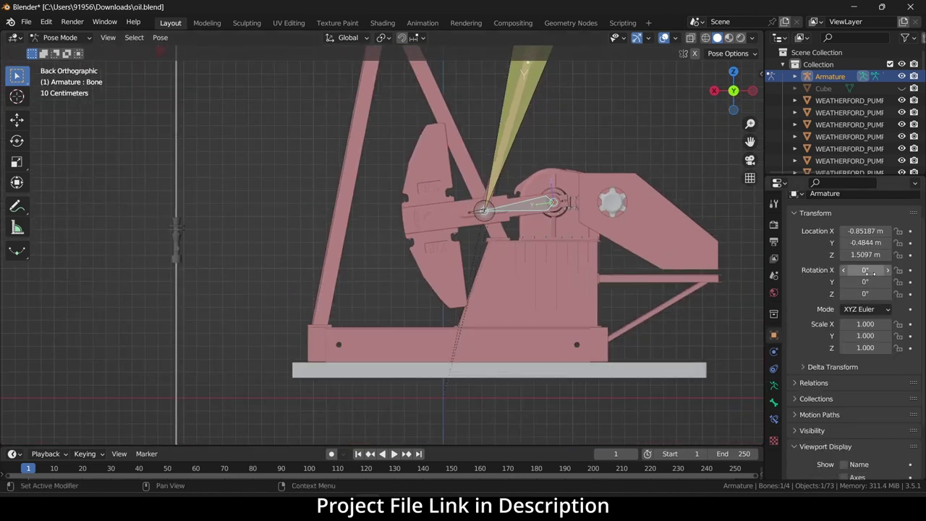
{"action": "mouse_move", "coordinate": [866, 270]}
{"action": "left_mouse_down"}
{"action": "mouse_move", "coordinate": [878, 270]}
{"action": "mouse_move", "coordinate": [867, 270]}
{"action": "left_mouse_up"}
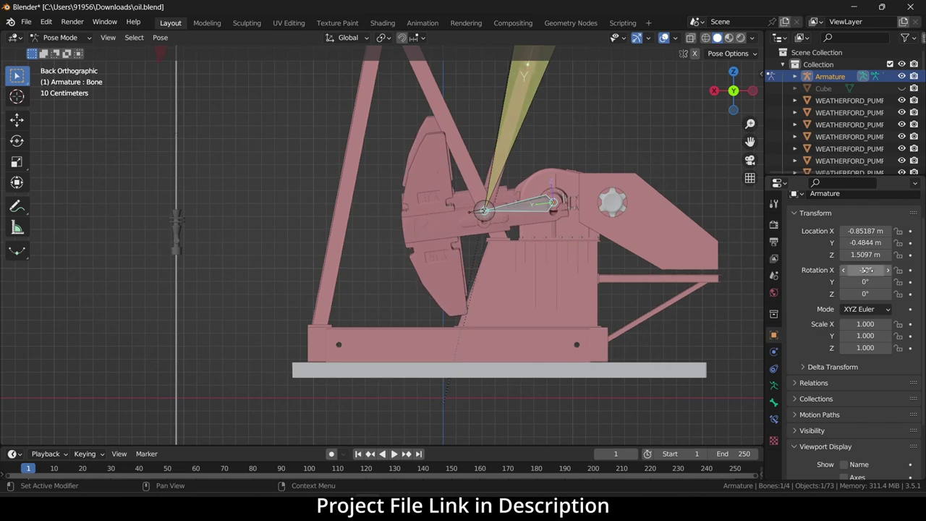
{"action": "left_click", "coordinate": [868, 270]}
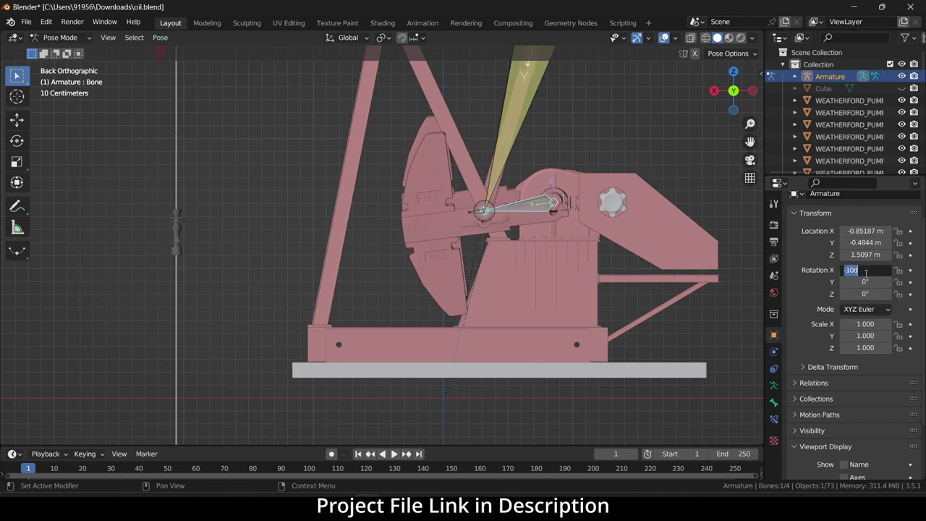
{"action": "type", "text": "0"}
{"action": "key", "text": "Return"}
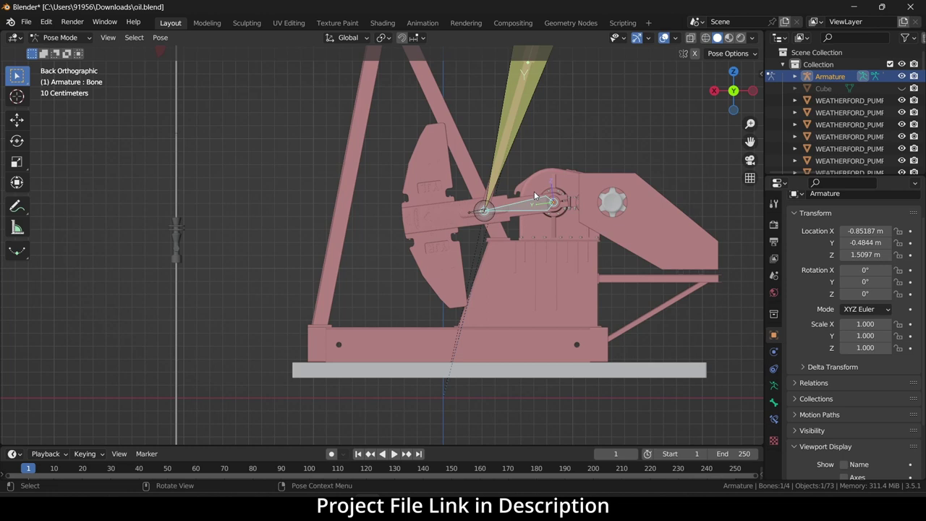
- Set the crank bone's rotation mode to XYZ Euler and its X rotation to 25.2°
{"action": "left_click", "coordinate": [774, 404]}
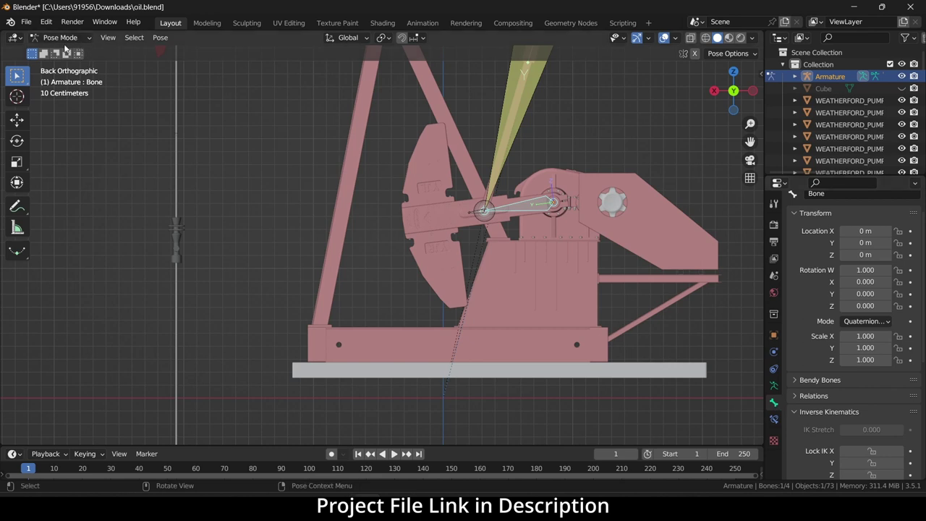
{"action": "left_click", "coordinate": [872, 320]}
{"action": "left_click", "coordinate": [857, 346]}
{"action": "left_click", "coordinate": [865, 270]}
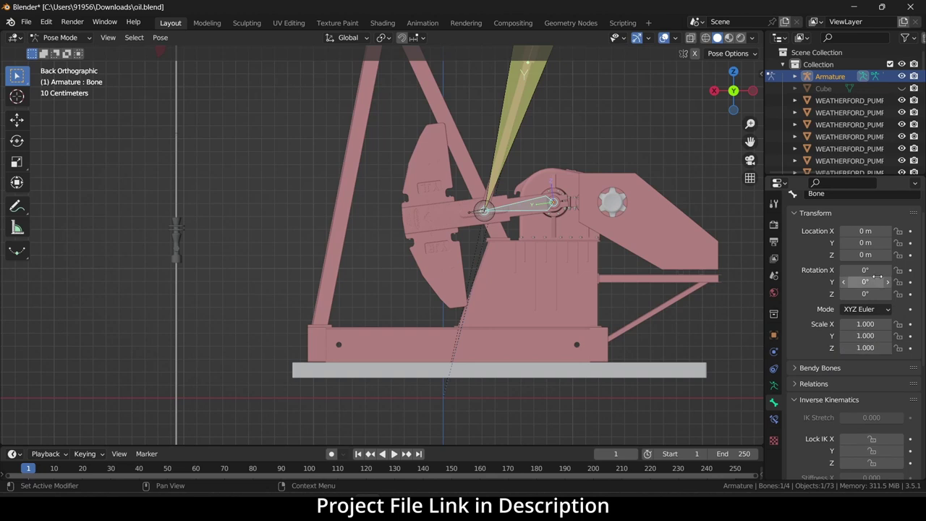
{"action": "type", "text": "25.2"}
{"action": "key", "text": "Return"}
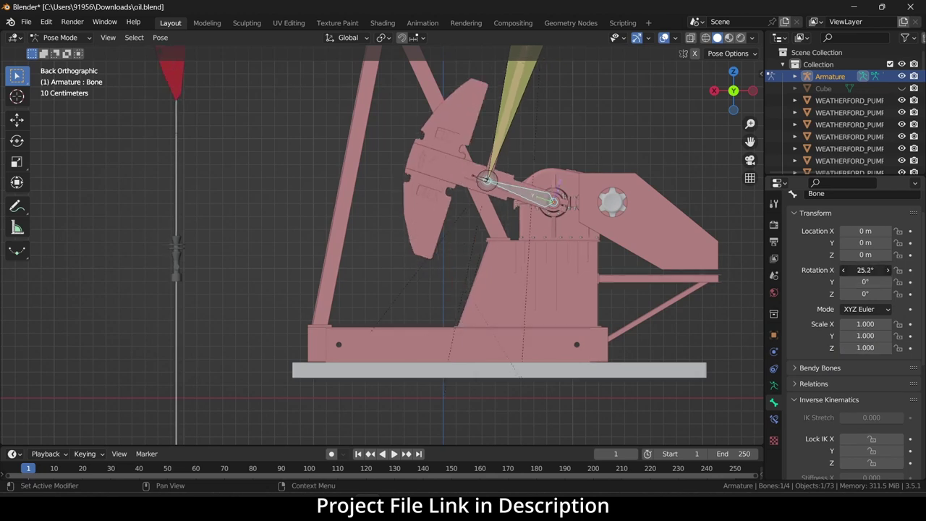
- Keyframe the crank bone's X rotation at 0° on frame 1 and at -360° on frame 120
{"action": "mouse_move", "coordinate": [866, 270]}
{"action": "left_mouse_down"}
{"action": "mouse_move", "coordinate": [894, 270]}
{"action": "mouse_move", "coordinate": [854, 270]}
{"action": "left_mouse_up"}
{"action": "key", "text": "Return"}
{"action": "left_click", "coordinate": [864, 270]}
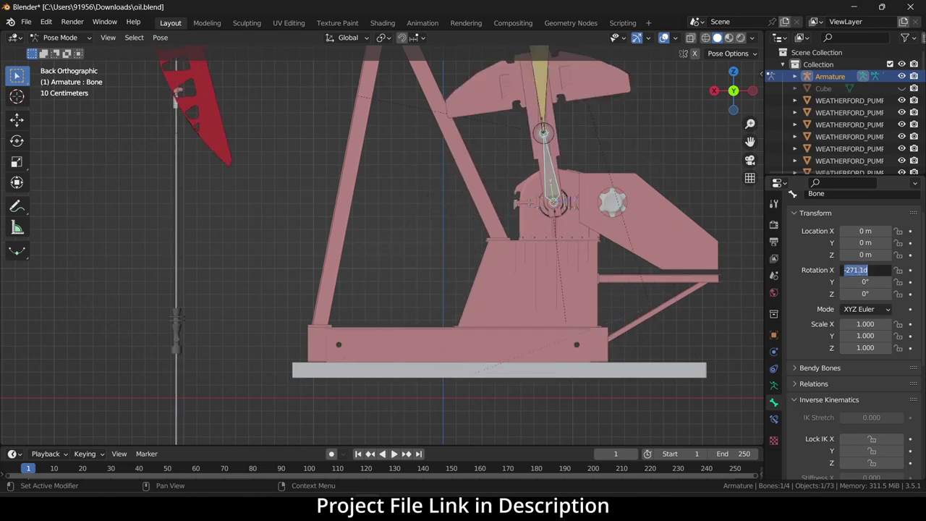
{"action": "key", "text": "Return"}
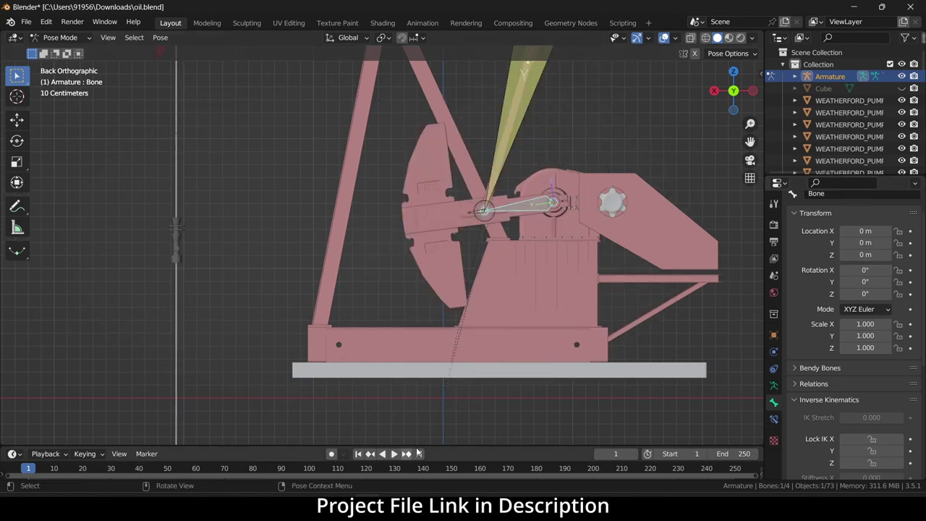
{"action": "left_click", "coordinate": [910, 270]}
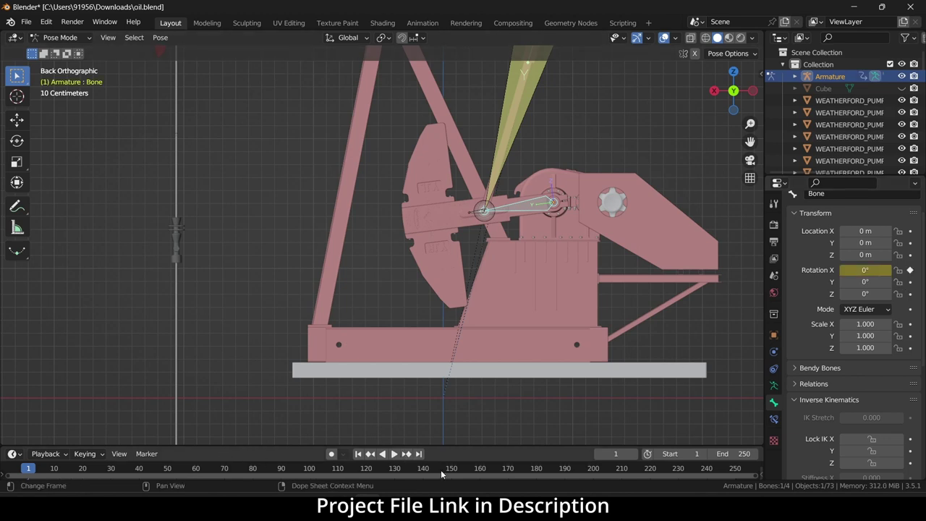
{"action": "left_click_drag", "start_coordinate": [369, 466], "coordinate": [367, 471]}
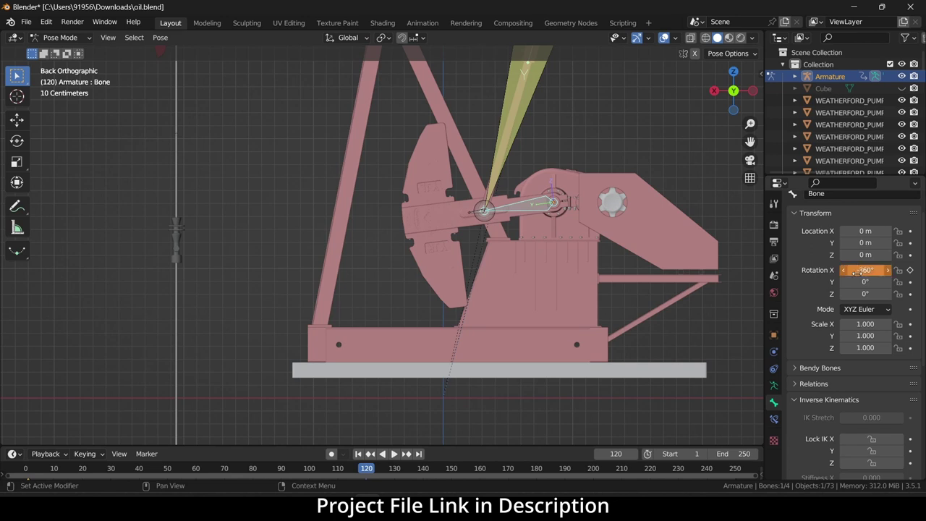
{"action": "left_click", "coordinate": [910, 270]}
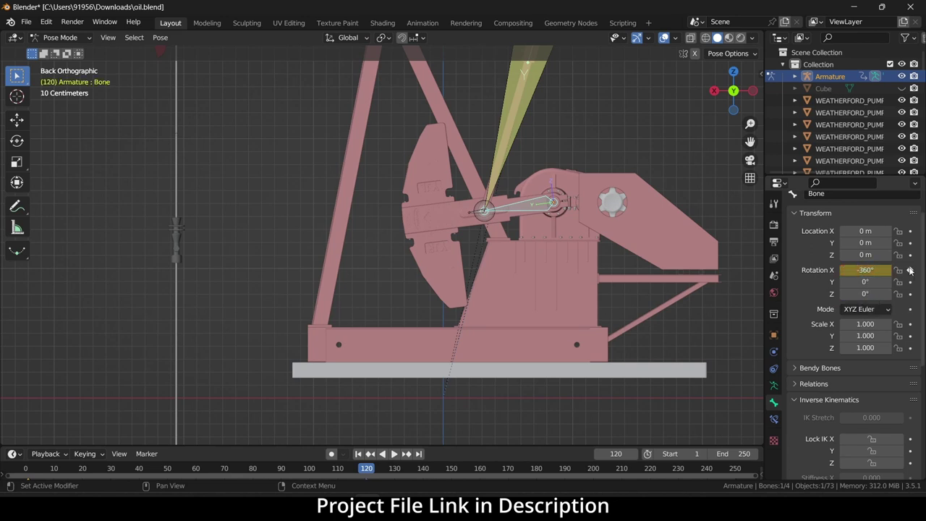
- Enlarge the timeline, set the crank keyframes' interpolation to Linear, and set the scene's end frame to 120
{"action": "left_click_drag", "start_coordinate": [567, 446], "coordinate": [567, 337]}
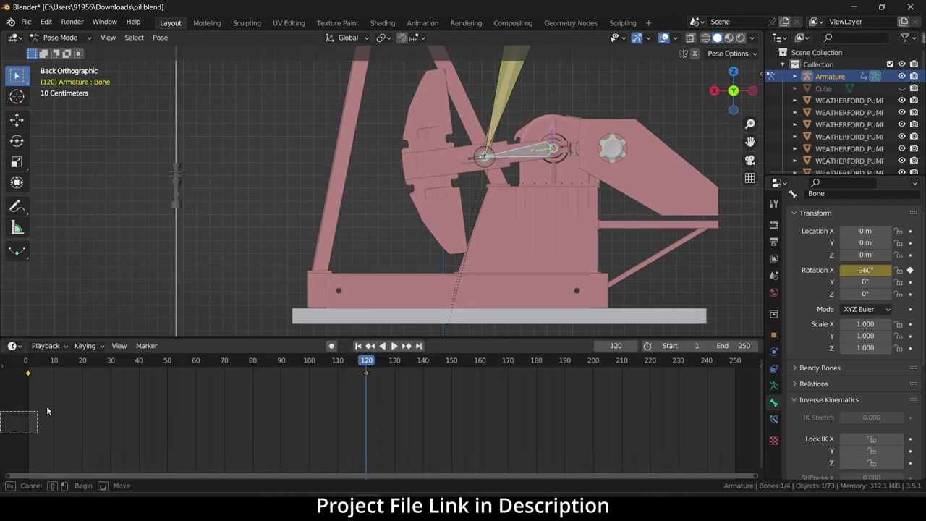
{"action": "key", "text": "t"}
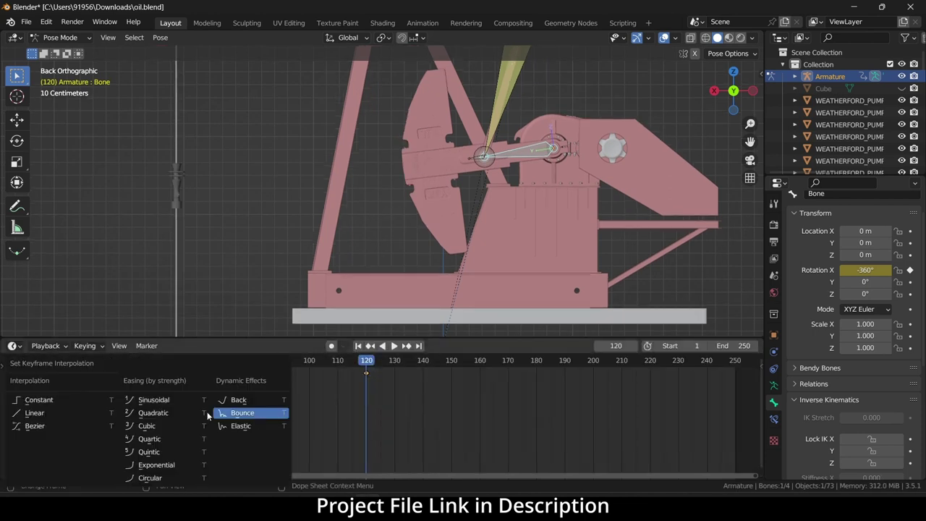
{"action": "left_click", "coordinate": [95, 404]}
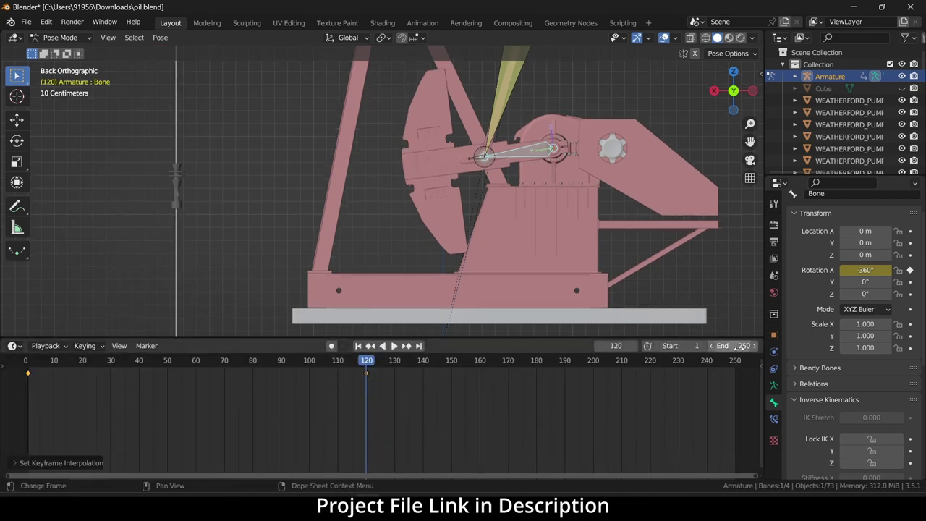
{"action": "key", "text": "Return"}
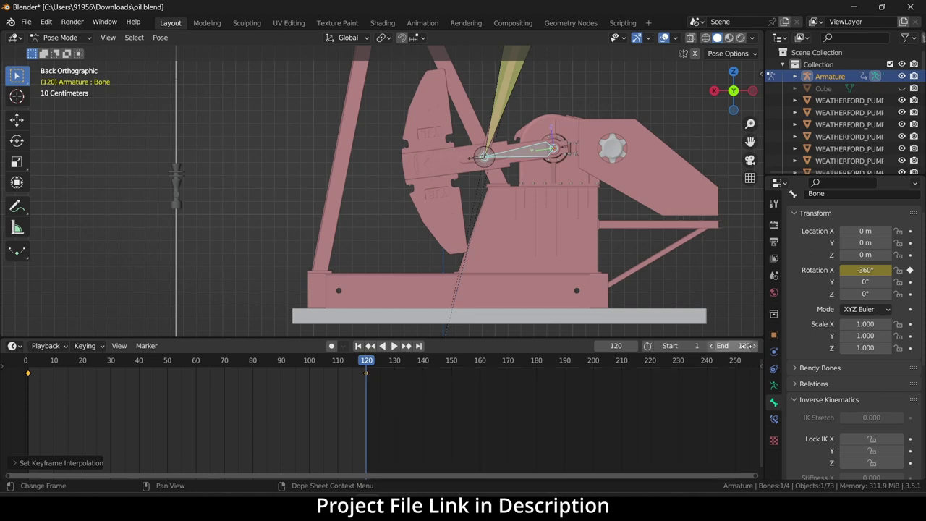
- Play the animation and examine the pump's motion, including with viewport overlays hidden, and return to frame 1
{"action": "left_click", "coordinate": [394, 348]}
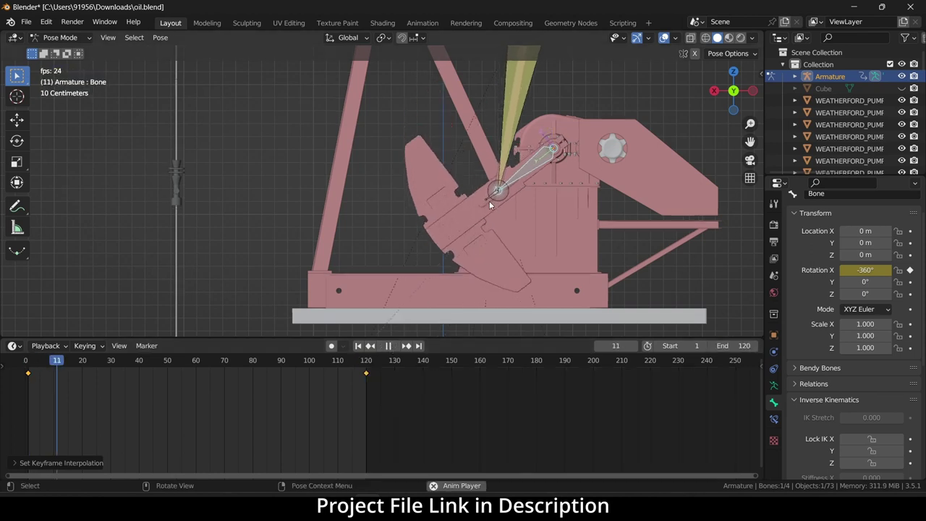
{"action": "scroll", "coordinate": [577, 154], "scroll_direction": "down", "scroll_amount": 6}
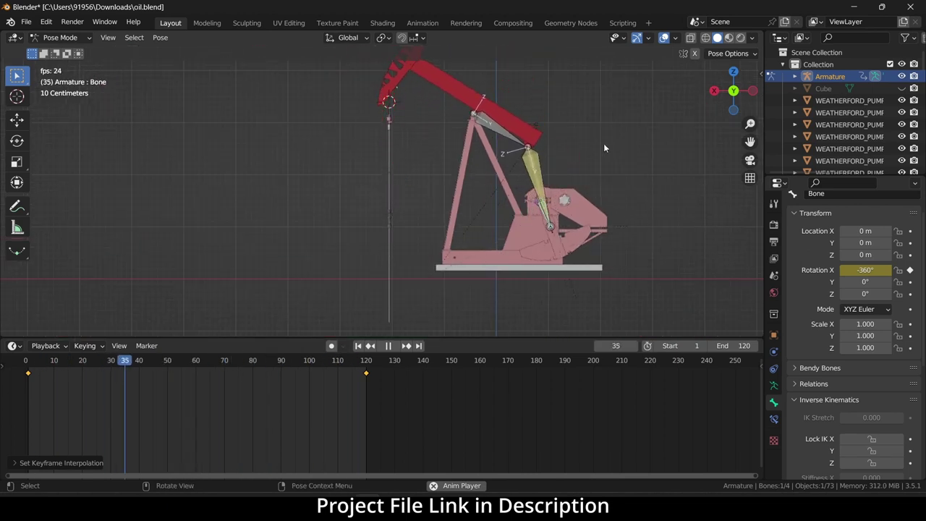
{"action": "scroll", "coordinate": [390, 155], "scroll_direction": "up", "scroll_amount": 2}
{"action": "scroll", "coordinate": [391, 155], "scroll_direction": "up", "scroll_amount": 2}
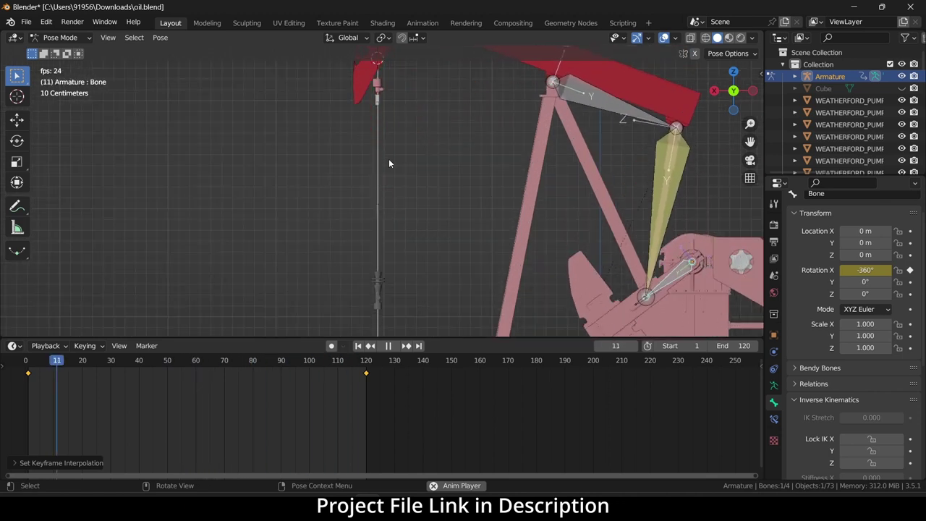
{"action": "scroll", "coordinate": [411, 151], "scroll_direction": "down", "scroll_amount": 4}
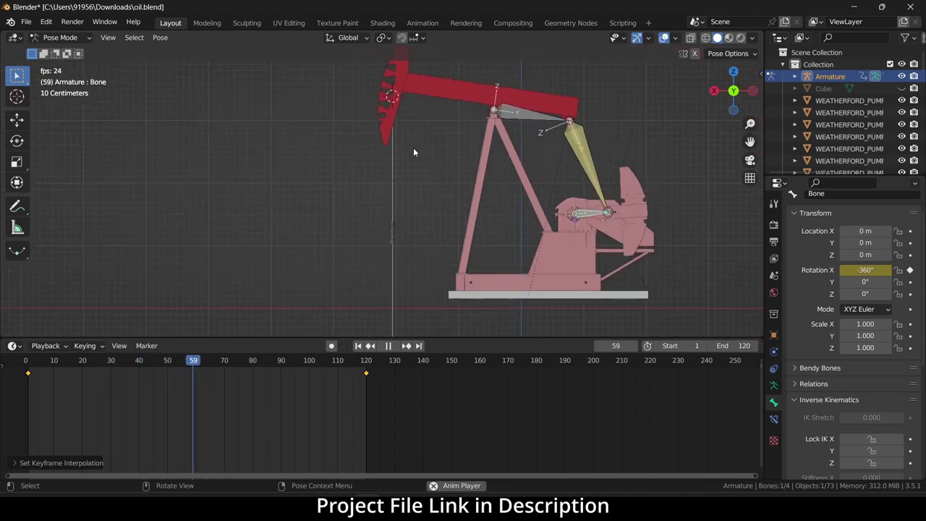
{"action": "scroll", "coordinate": [521, 164], "scroll_direction": "up", "scroll_amount": 1}
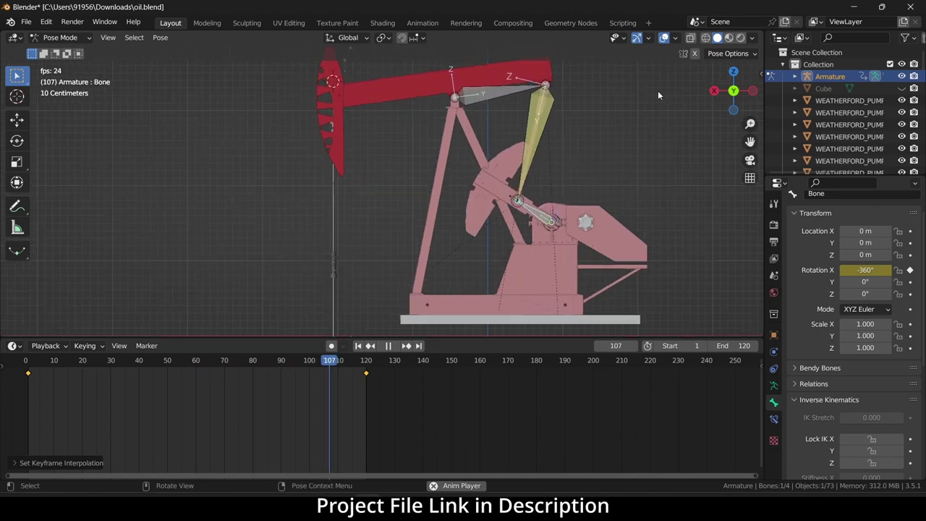
{"action": "scroll", "coordinate": [657, 90], "scroll_direction": "down", "scroll_amount": 1}
{"action": "left_click", "coordinate": [664, 38]}
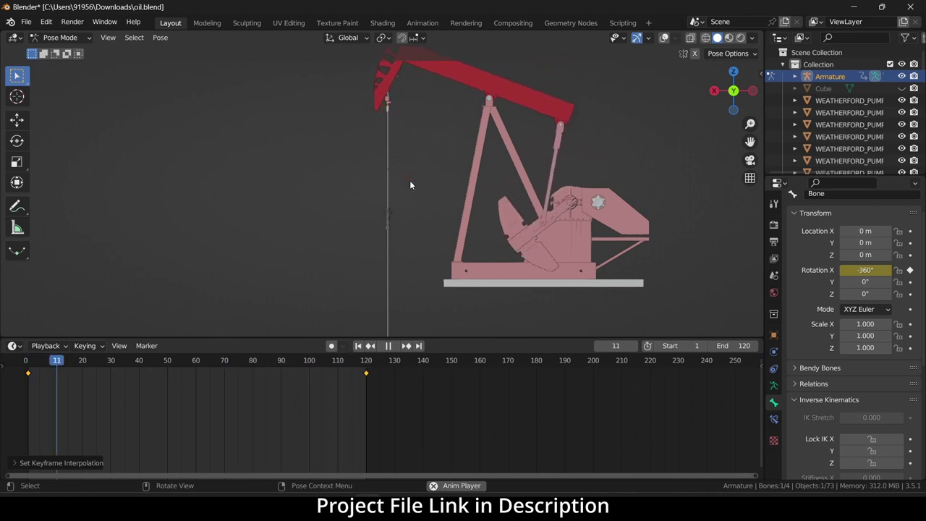
{"action": "left_click", "coordinate": [388, 347]}
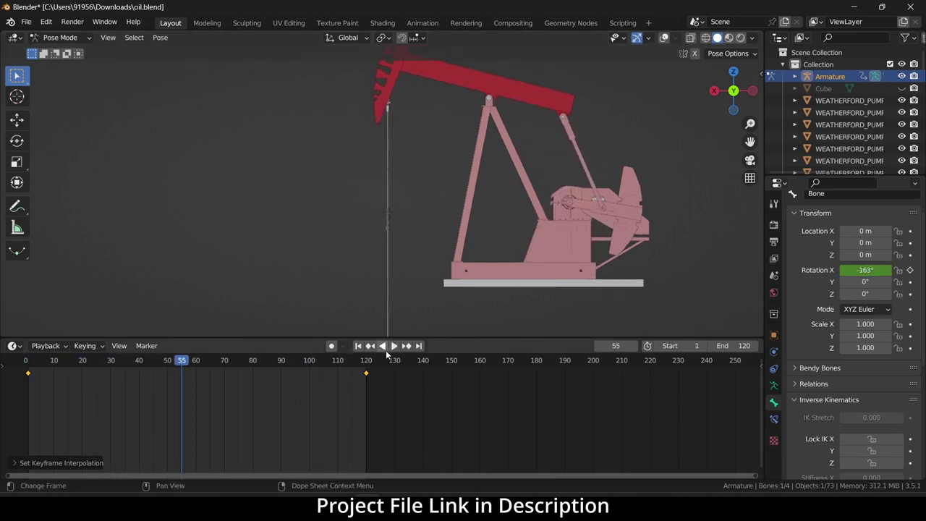
{"action": "left_click", "coordinate": [358, 345]}
- Select the vertical cable rod with viewport overlays shown and move it up about 0.49 m along global Z
{"action": "left_click", "coordinate": [388, 176]}
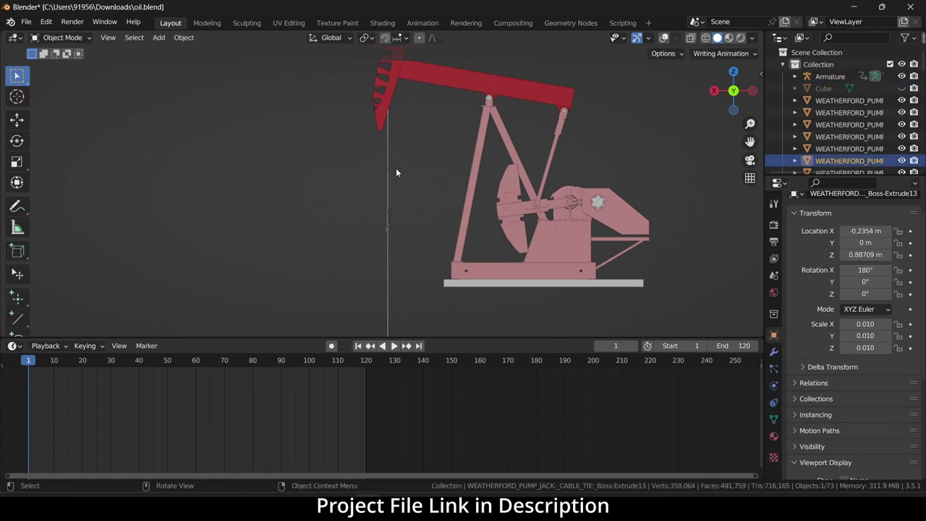
{"action": "left_click", "coordinate": [662, 39]}
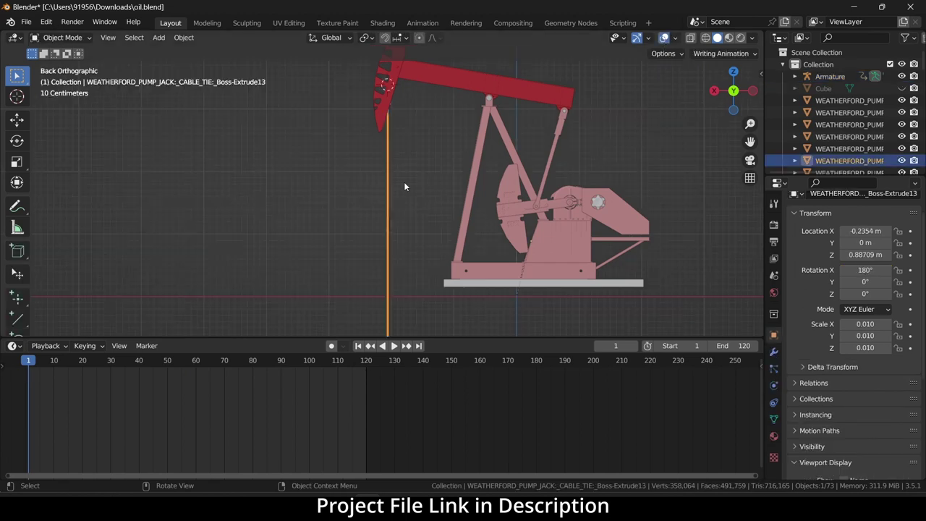
{"action": "left_click", "coordinate": [389, 171]}
{"action": "left_click", "coordinate": [391, 153]}
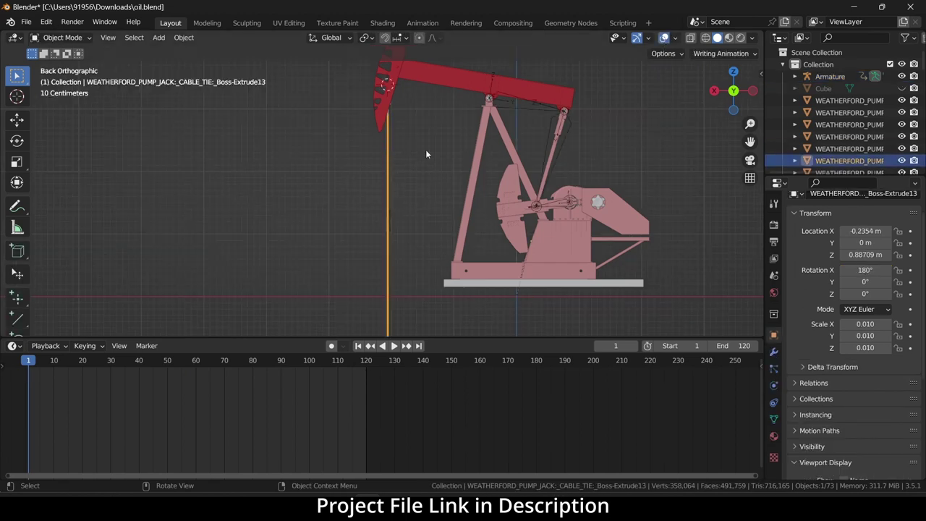
{"action": "key", "text": "g"}
{"action": "key", "text": "z"}
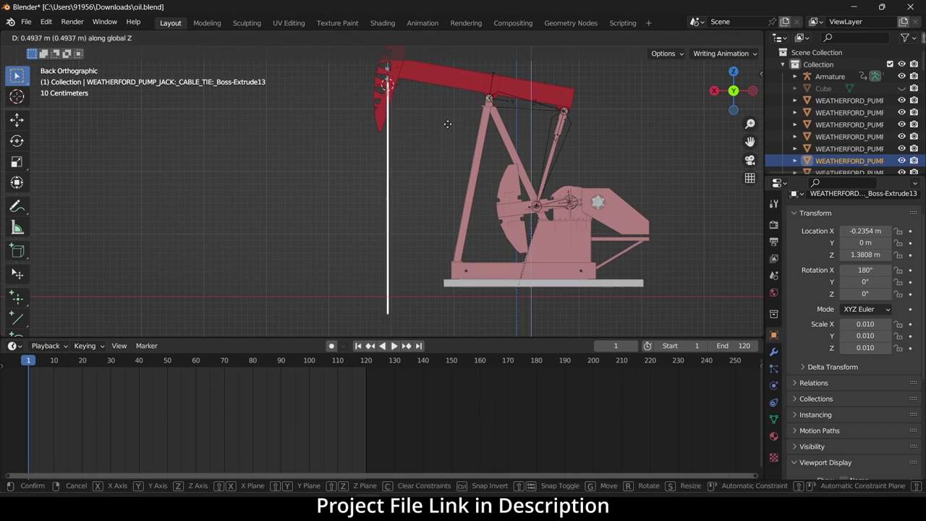
{"action": "left_click", "coordinate": [447, 124]}
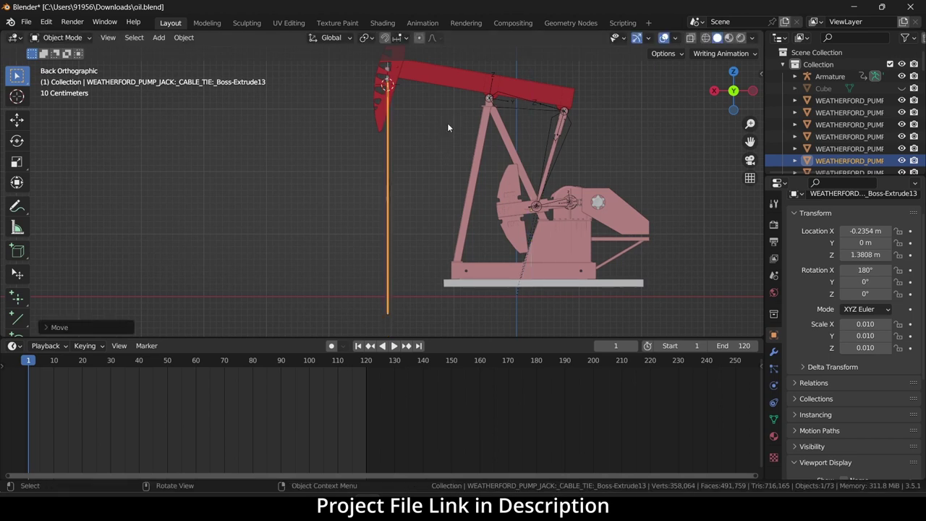
- Play the animation to check the raised rod against the moving horse head, and stop playback
{"action": "left_click", "coordinate": [401, 346]}
{"action": "scroll", "coordinate": [423, 169], "scroll_direction": "up", "scroll_amount": 2}
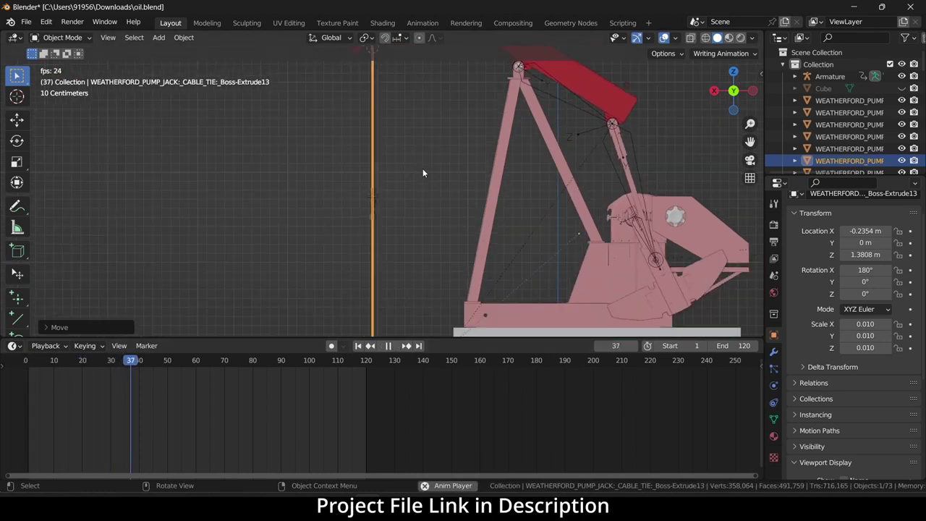
{"action": "scroll", "coordinate": [423, 173], "scroll_direction": "down", "scroll_amount": 3}
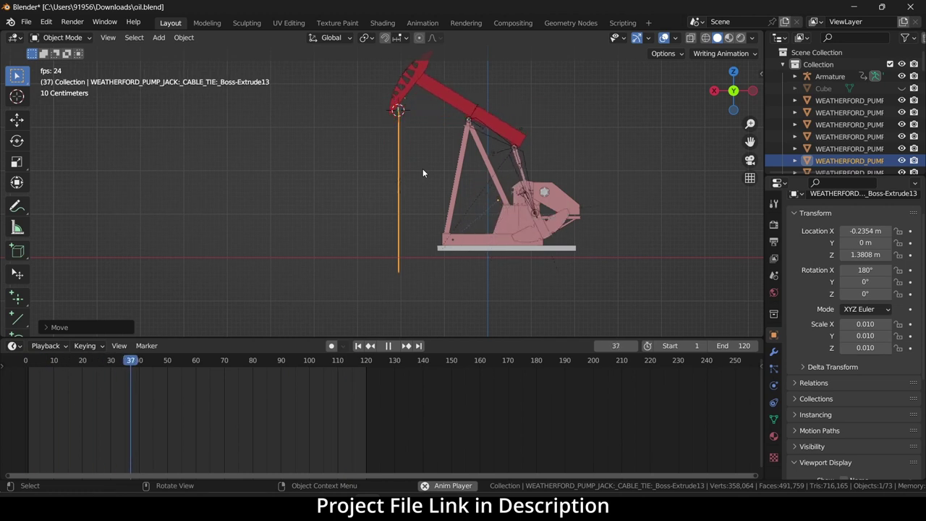
{"action": "left_click", "coordinate": [389, 345]}
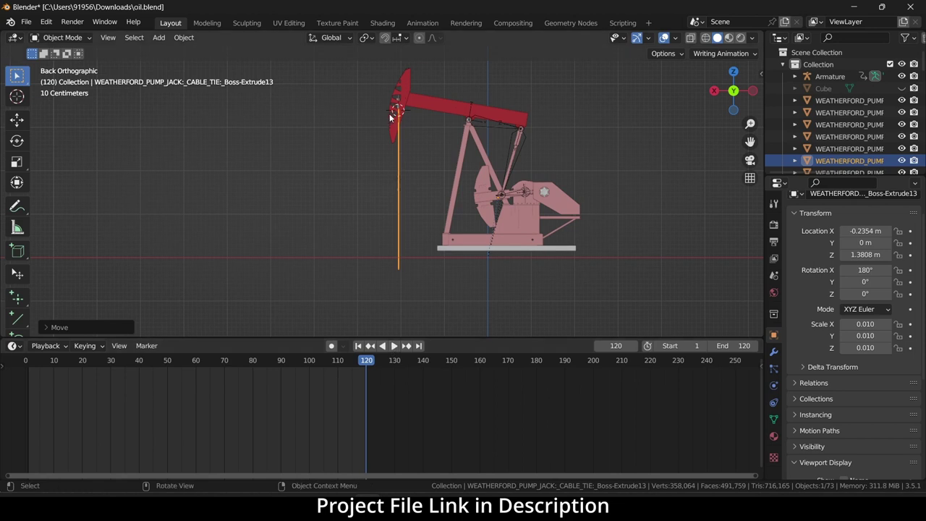
- Select the red horse head and, in Edit Mode, snap the 3D cursor to its selected faces between the two side plates
{"action": "scroll", "coordinate": [391, 117], "scroll_direction": "up", "scroll_amount": 3}
{"action": "middle_click_drag", "start_coordinate": [399, 117], "coordinate": [418, 99]}
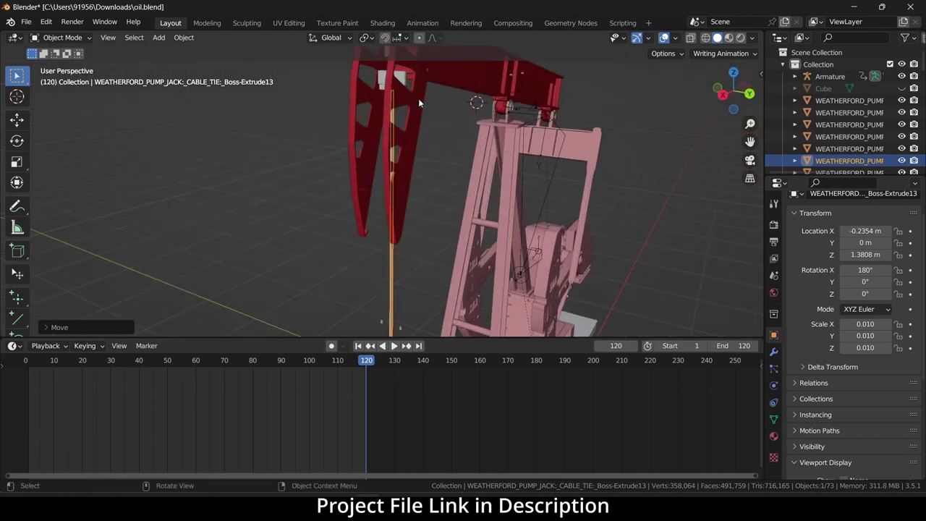
{"action": "left_click", "coordinate": [418, 99]}
{"action": "scroll", "coordinate": [385, 86], "scroll_direction": "up", "scroll_amount": 3}
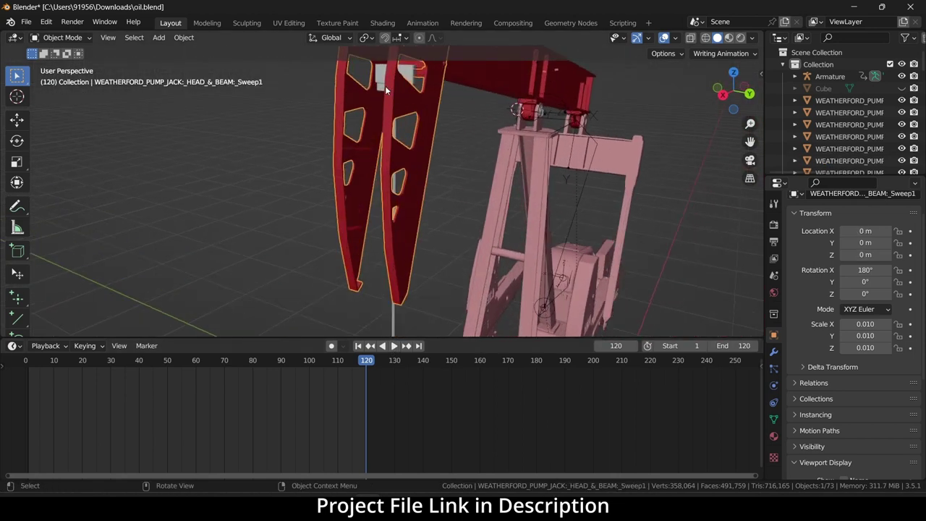
{"action": "scroll", "coordinate": [360, 210], "scroll_direction": "up", "scroll_amount": 4}
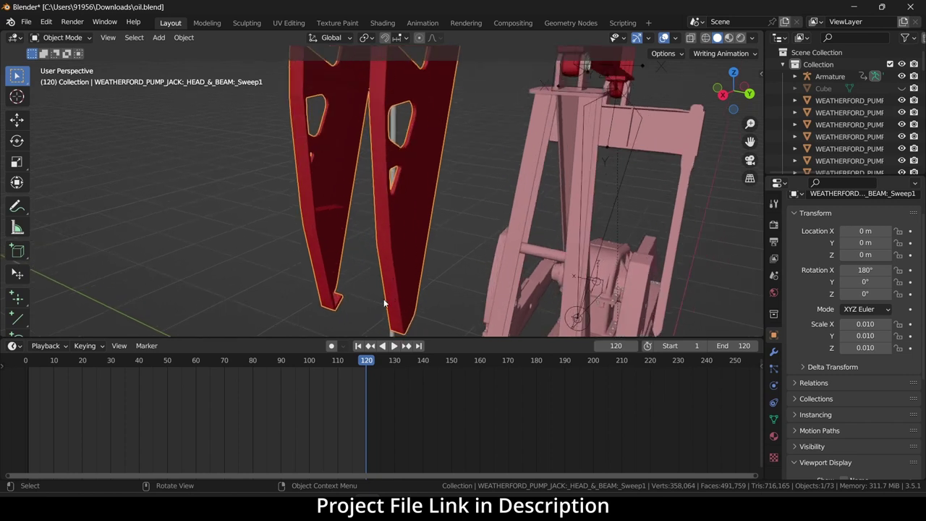
{"action": "middle_click_drag", "start_coordinate": [391, 244], "coordinate": [432, 283]}
{"action": "scroll", "coordinate": [432, 283], "scroll_direction": "down", "scroll_amount": 3}
{"action": "scroll", "coordinate": [399, 311], "scroll_direction": "up", "scroll_amount": 2}
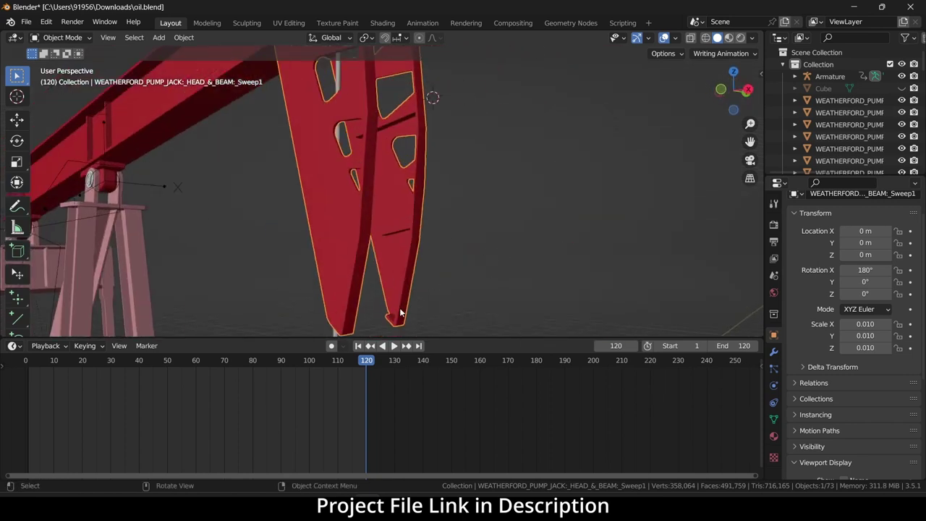
{"action": "key", "text": "Tab"}
{"action": "middle_click_drag", "start_coordinate": [400, 313], "coordinate": [460, 164]}
{"action": "key", "text": "shift+s"}
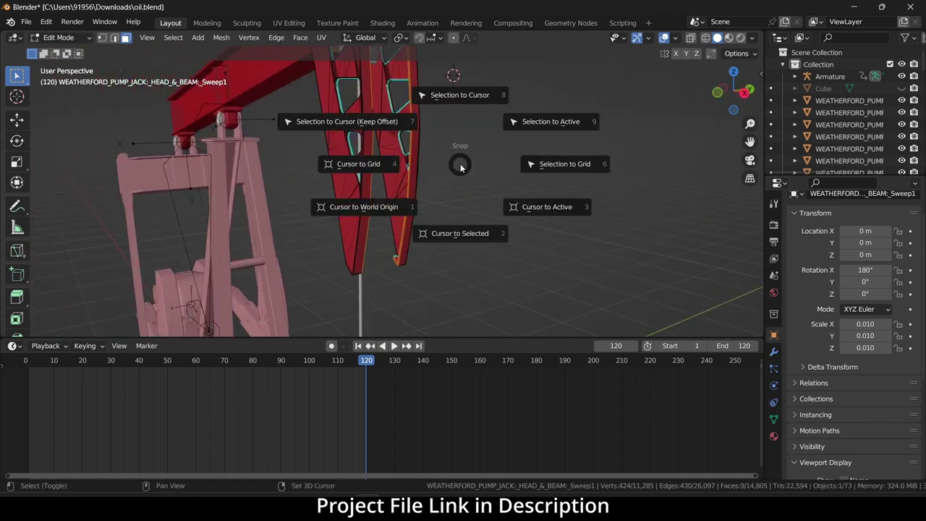
{"action": "left_click", "coordinate": [470, 236]}
{"action": "key", "text": "Tab"}
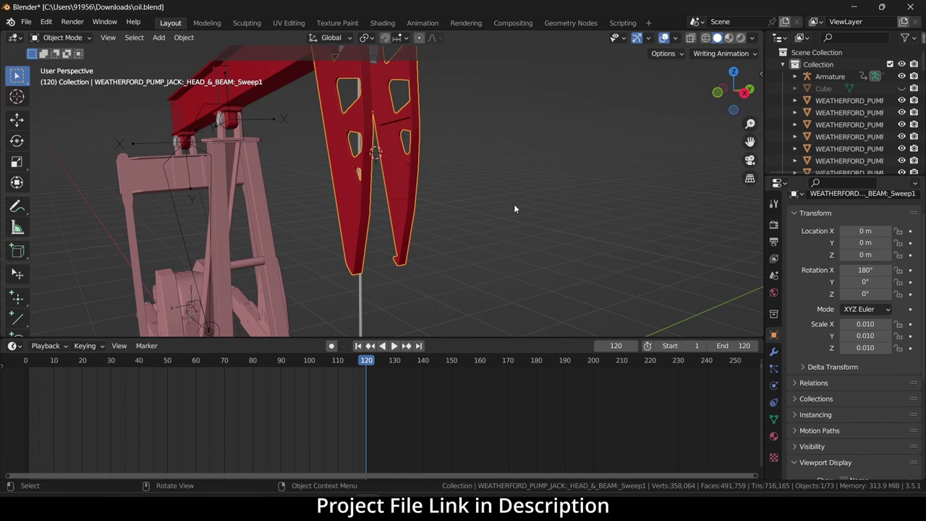
- Add a Plain Axes empty at the 3D cursor between the horse head's plates
{"action": "key", "text": "KP_3"}
{"action": "key", "text": "KP_1"}
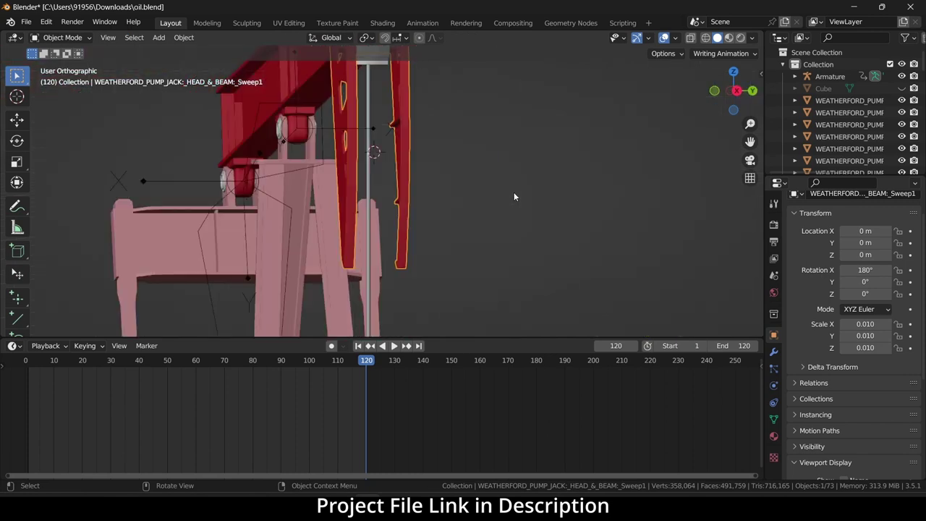
{"action": "left_click", "coordinate": [156, 38]}
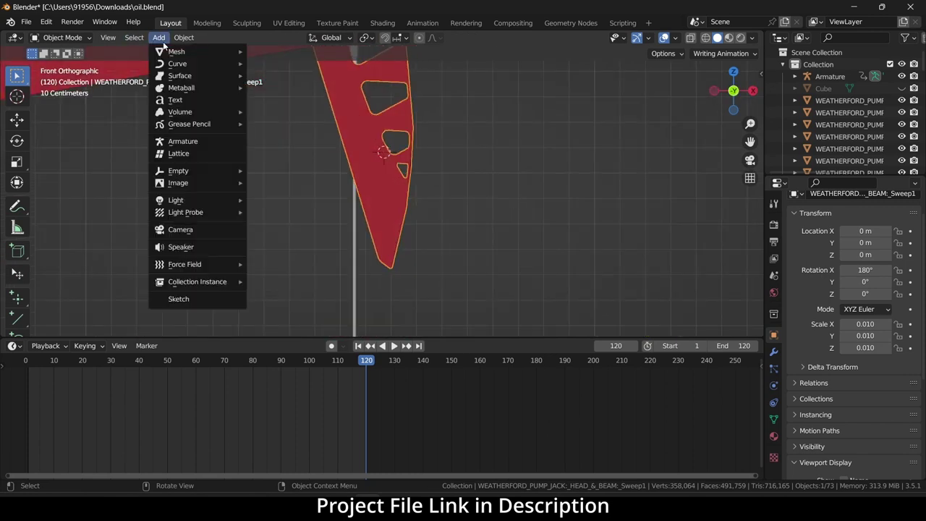
{"action": "mouse_move", "coordinate": [192, 174]}
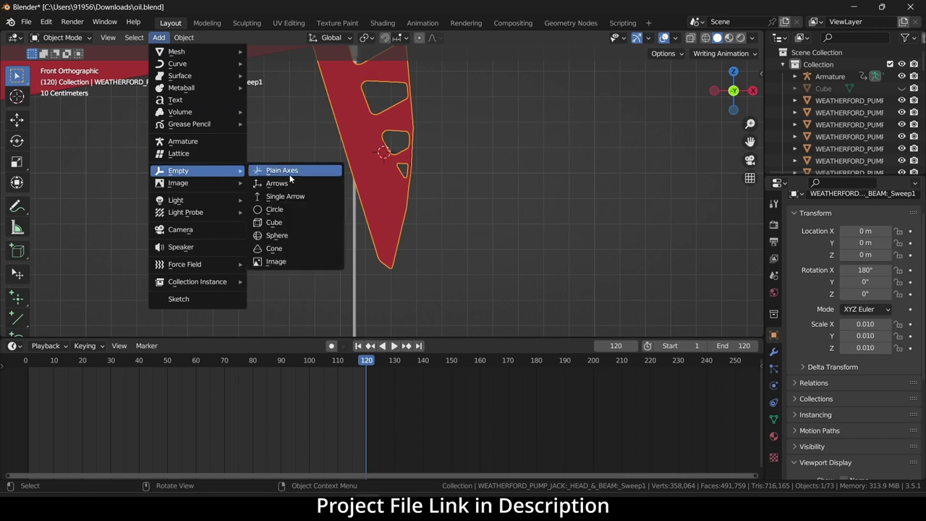
{"action": "left_click", "coordinate": [290, 175]}
- Parent the new empty to the red horse head
{"action": "middle_click_drag", "start_coordinate": [471, 204], "coordinate": [352, 189]}
{"action": "left_click", "coordinate": [458, 172], "text": "shift"}
{"action": "left_click", "coordinate": [477, 189], "text": "shift"}
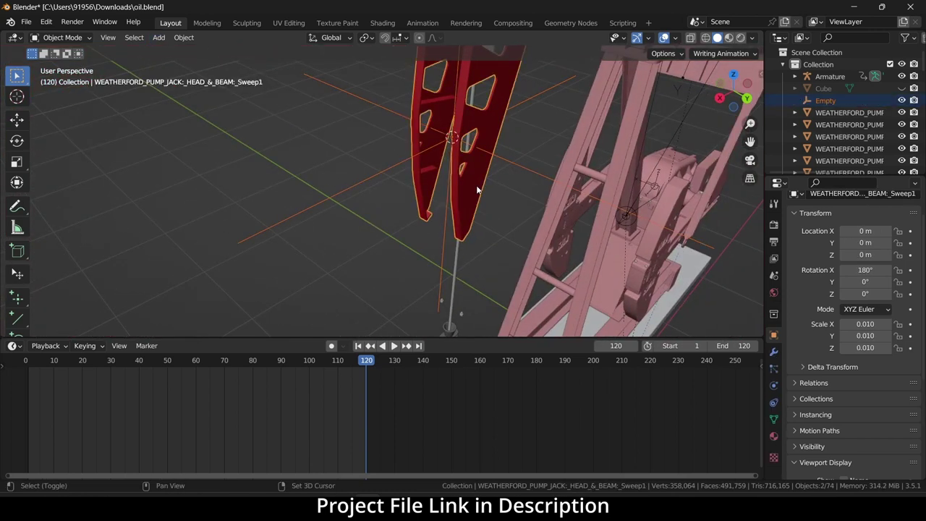
{"action": "key", "text": "ctrl+p"}
{"action": "left_click", "coordinate": [564, 206]}
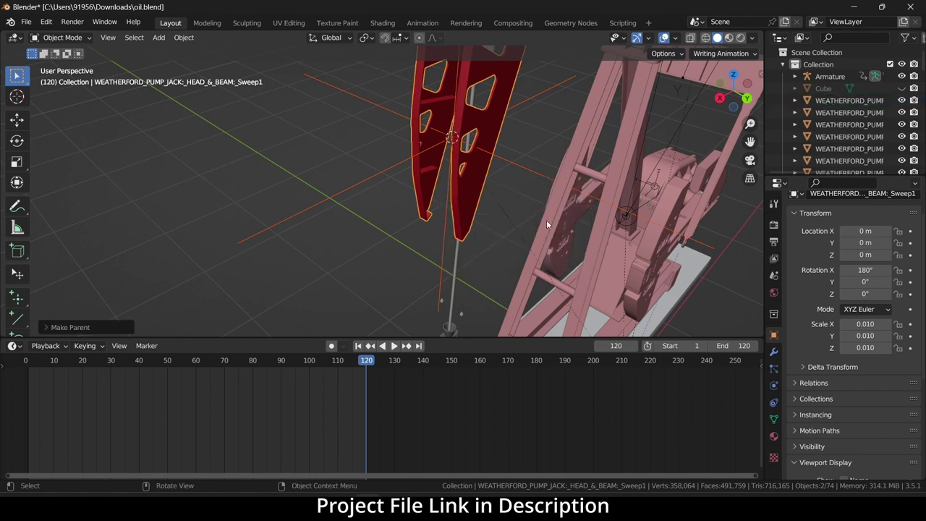
- Select the thin vertical rod and set the target of its Copy Location constraint to Empty
{"action": "left_click", "coordinate": [450, 252]}
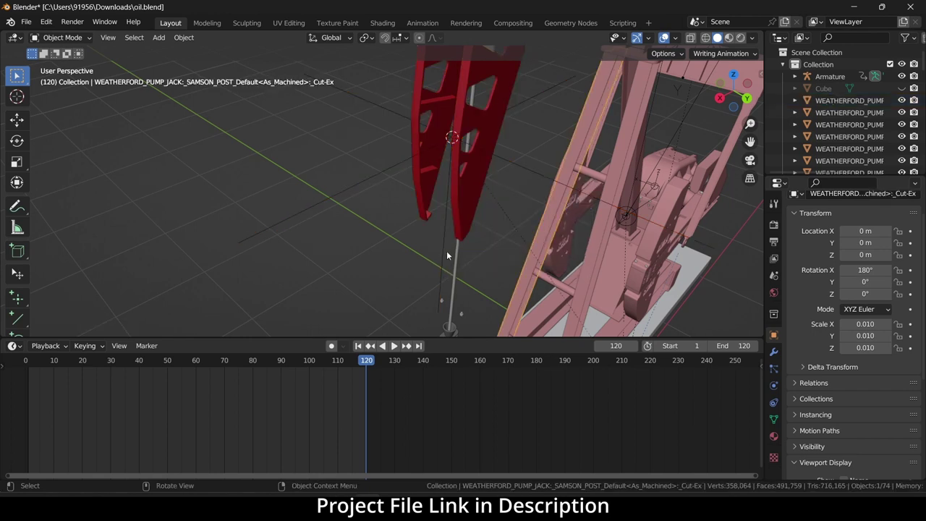
{"action": "left_click", "coordinate": [775, 420]}
{"action": "left_click", "coordinate": [774, 403]}
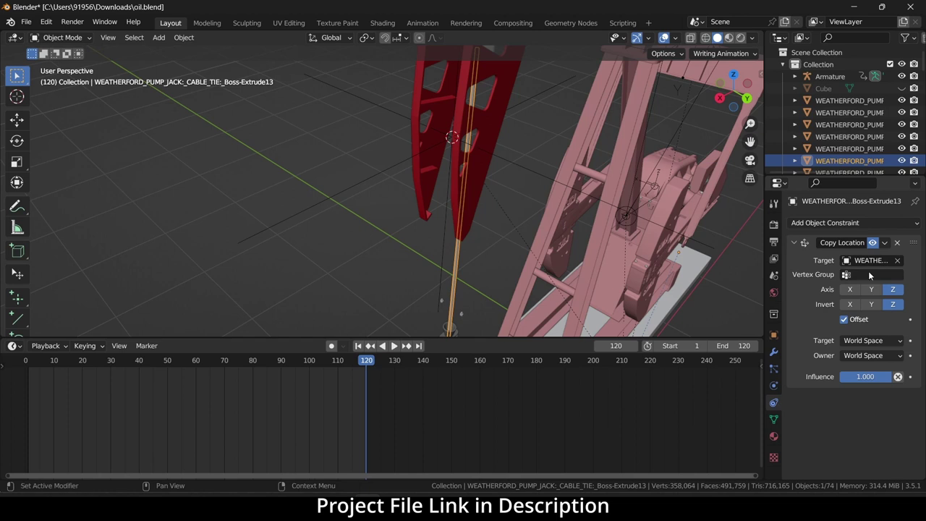
{"action": "left_click", "coordinate": [898, 261]}
{"action": "left_click", "coordinate": [872, 261]}
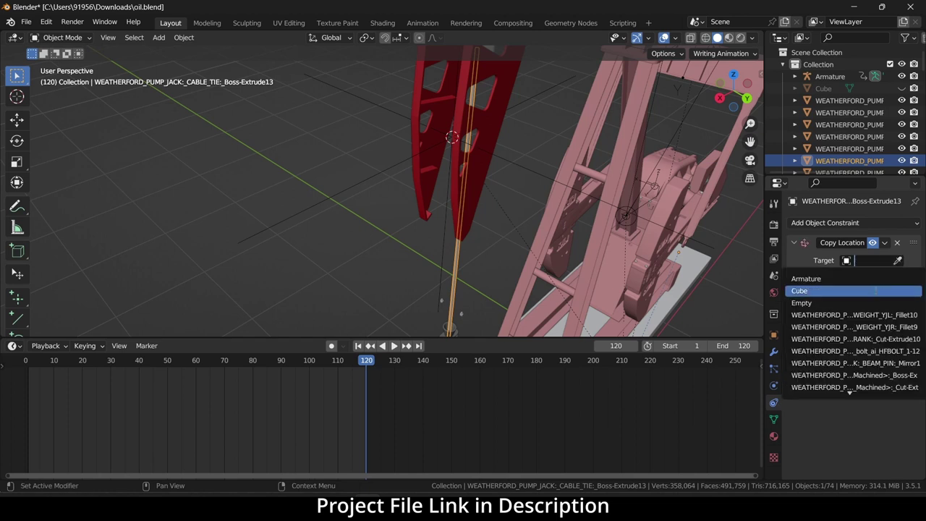
{"action": "left_click", "coordinate": [877, 303]}
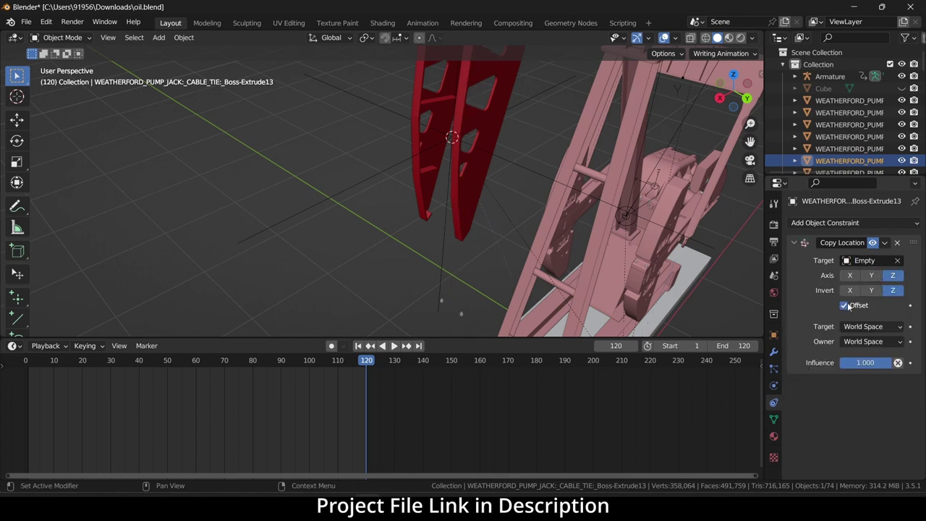
- In the back view, raise the rod about 2.8 m along Z so its upper end meets the horse head
{"action": "scroll", "coordinate": [528, 269], "scroll_direction": "down", "scroll_amount": 4}
{"action": "key", "text": "KP_3"}
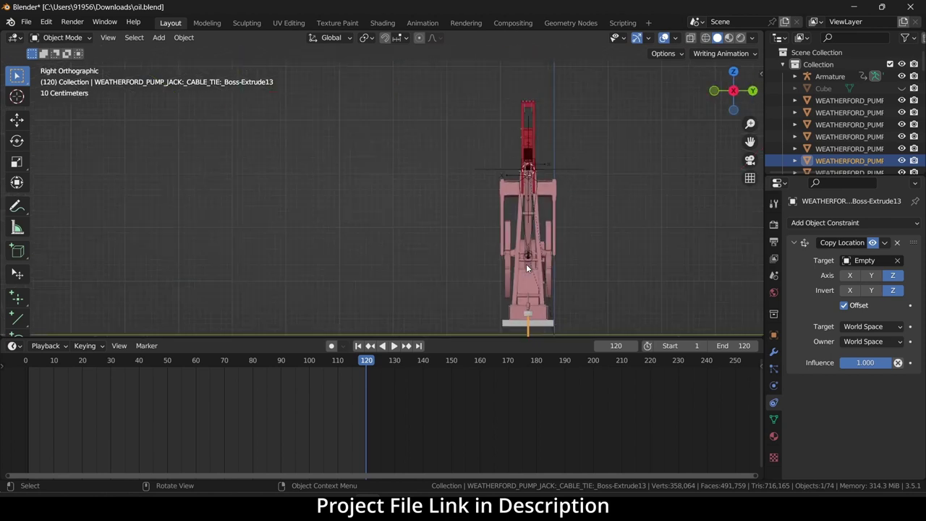
{"action": "scroll", "coordinate": [526, 268], "scroll_direction": "down", "scroll_amount": 2}
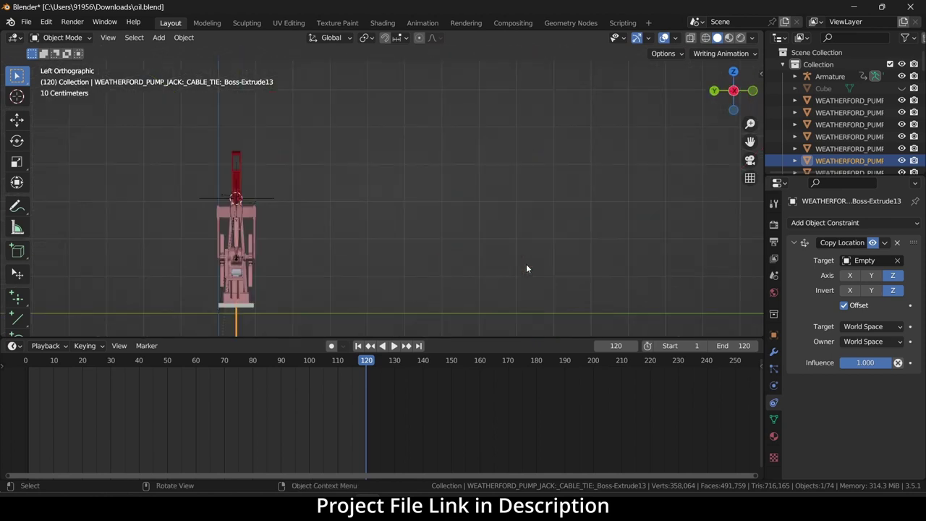
{"action": "key", "text": "ctrl+KP_1"}
{"action": "scroll", "coordinate": [304, 275], "scroll_direction": "down", "scroll_amount": 1}
{"action": "middle_click_drag", "start_coordinate": [305, 275], "coordinate": [343, 237], "text": "shift"}
{"action": "scroll", "coordinate": [362, 246], "scroll_direction": "up", "scroll_amount": 3}
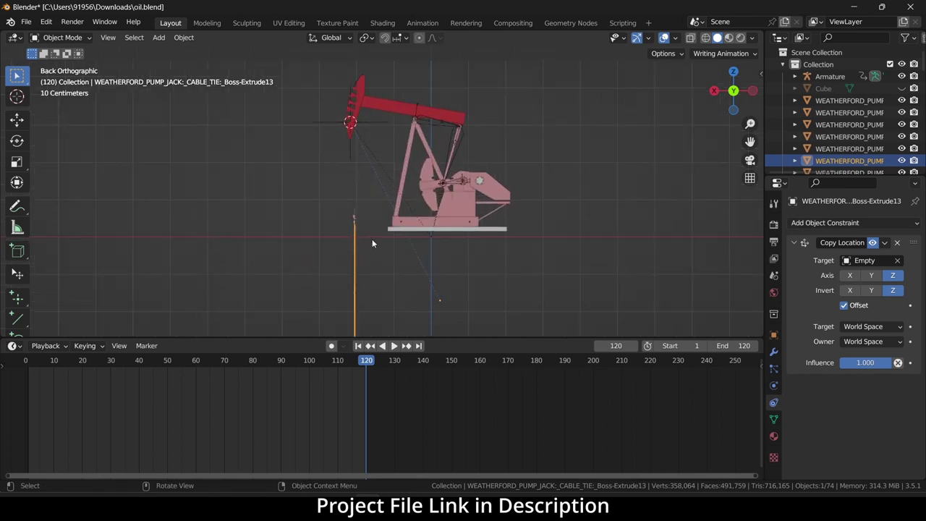
{"action": "key", "text": "g"}
{"action": "key", "text": "z"}
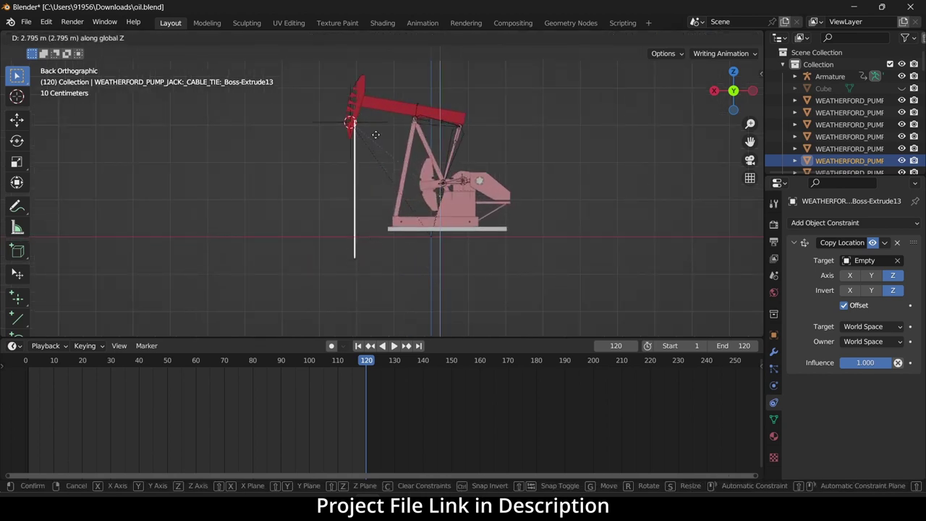
{"action": "left_click", "coordinate": [376, 134]}
{"action": "scroll", "coordinate": [383, 151], "scroll_direction": "up", "scroll_amount": 2}
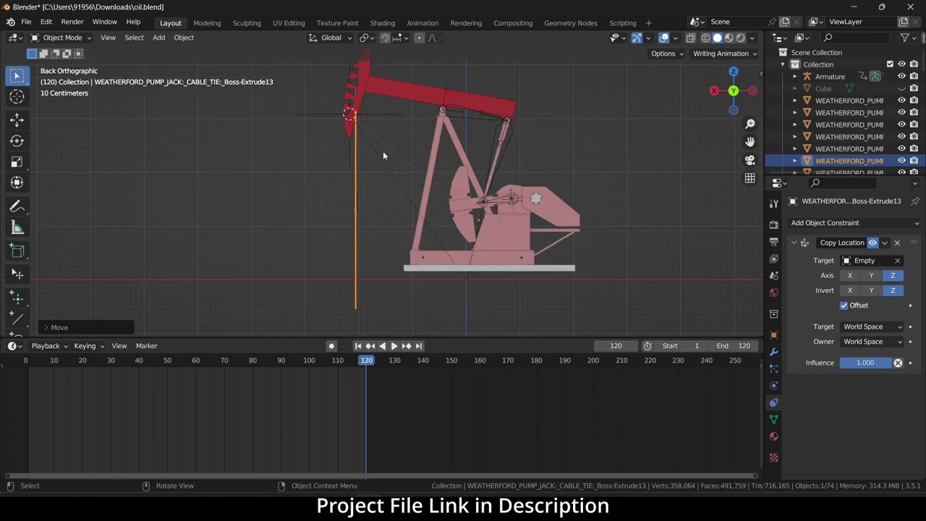
- Shift the rod about 0.1 m along X to line it up with the 3D cursor on the horse head
{"action": "key", "text": "g"}
{"action": "key", "text": "x"}
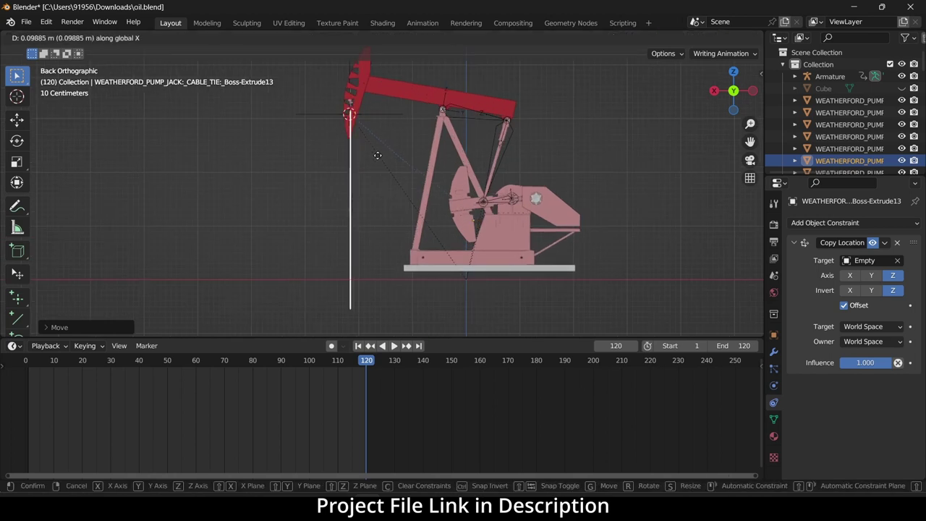
{"action": "left_click", "coordinate": [377, 155]}
- Play the animation from the first frame, turn off Z inversion in the rod's Copy Location constraint, and stop playback
{"action": "left_click", "coordinate": [358, 346]}
{"action": "left_click", "coordinate": [393, 346]}
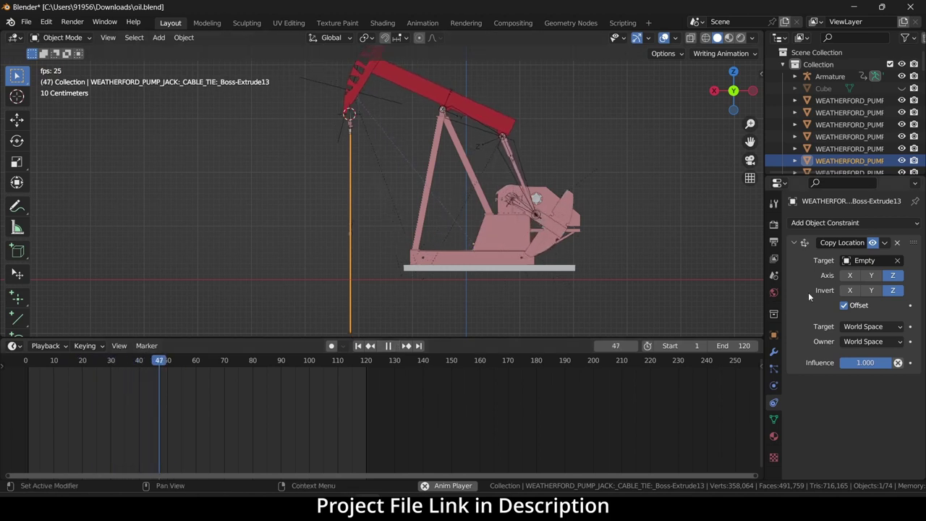
{"action": "left_click", "coordinate": [893, 291]}
{"action": "scroll", "coordinate": [492, 282], "scroll_direction": "down", "scroll_amount": 4}
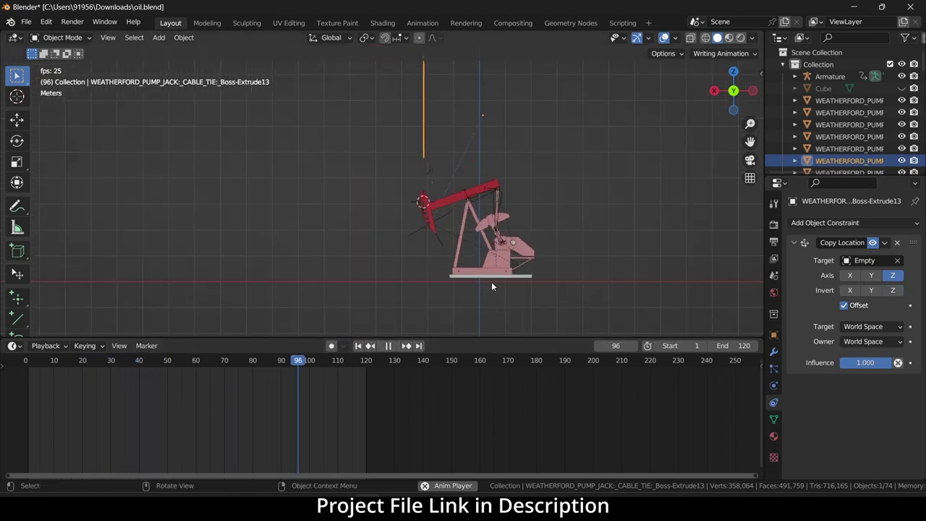
{"action": "left_click", "coordinate": [388, 346]}
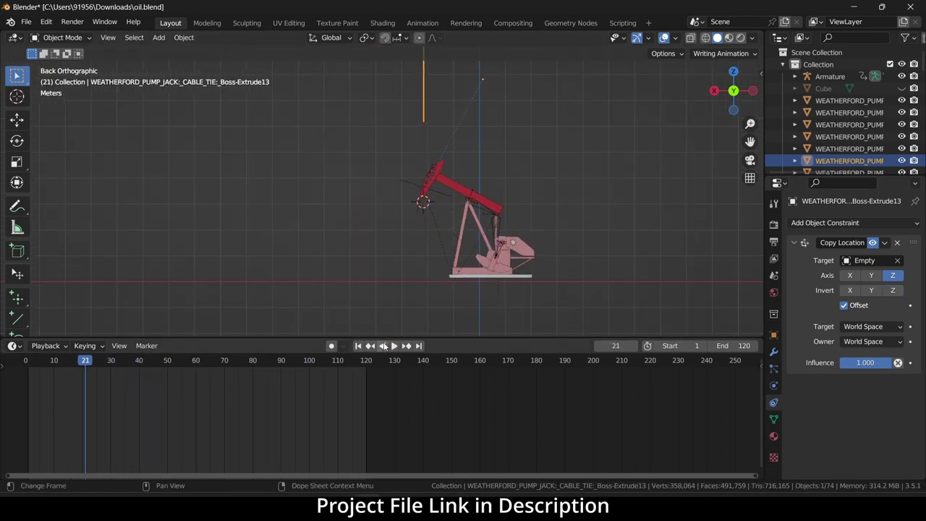
- At frame 1, lower the rod about 6 m along Z so its upper end sits at the horse head
{"action": "left_click", "coordinate": [359, 346]}
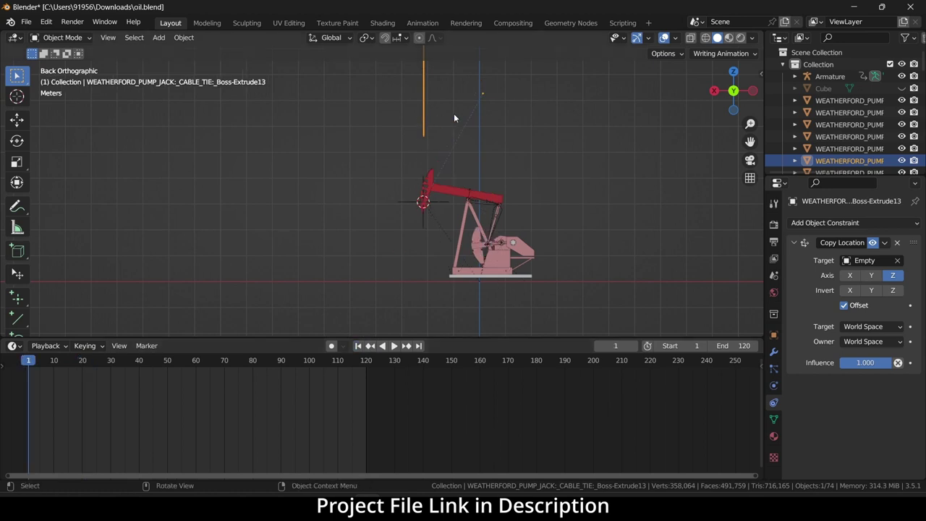
{"action": "key", "text": "g"}
{"action": "key", "text": "z"}
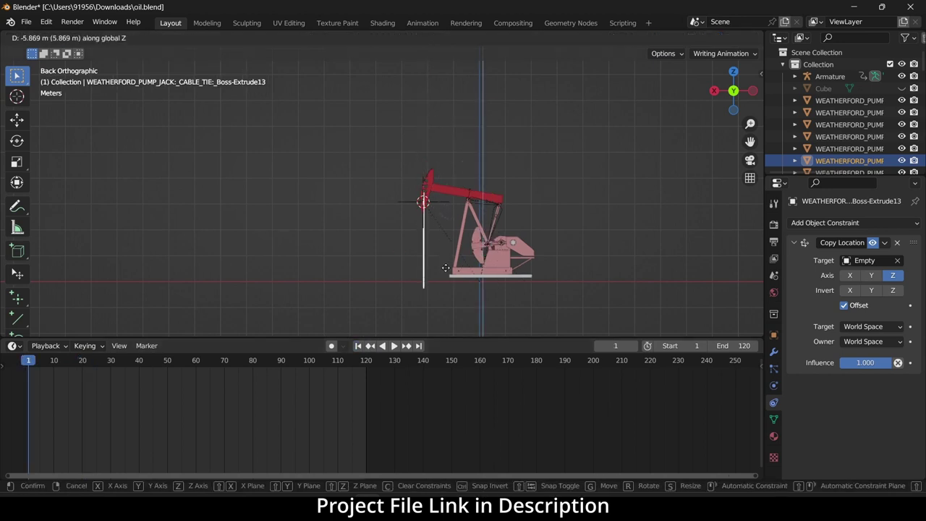
{"action": "left_click", "coordinate": [445, 273]}
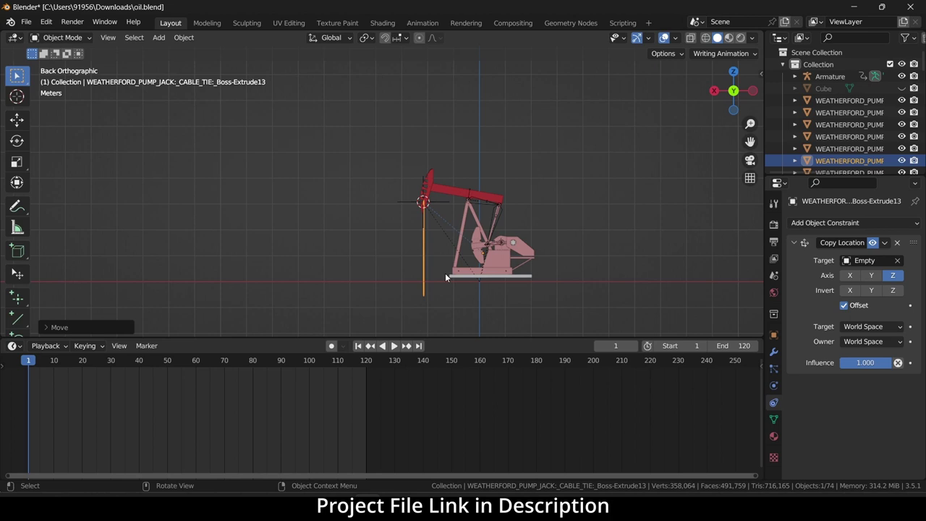
- Play the animation to check the rod against the horse head, and scrub to frame 42
{"action": "left_click", "coordinate": [393, 347]}
{"action": "scroll", "coordinate": [447, 213], "scroll_direction": "up", "scroll_amount": 4}
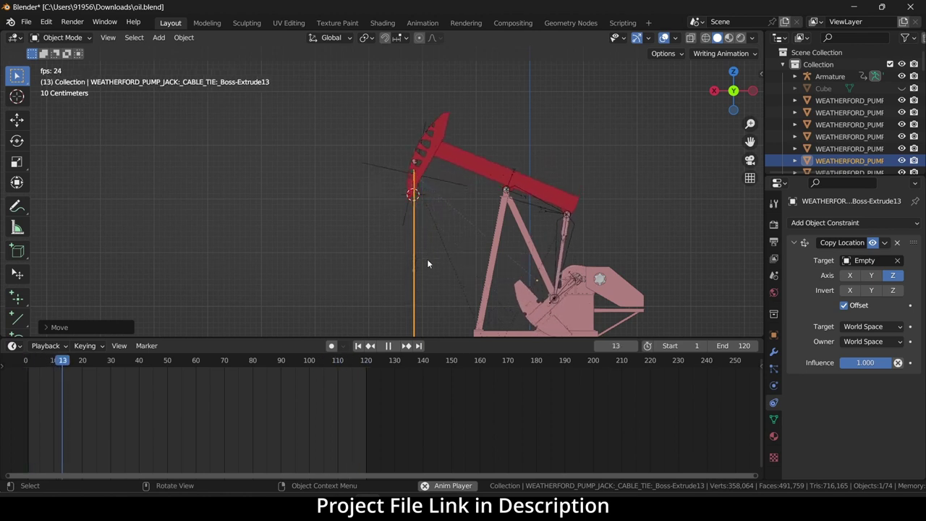
{"action": "key", "text": "space"}
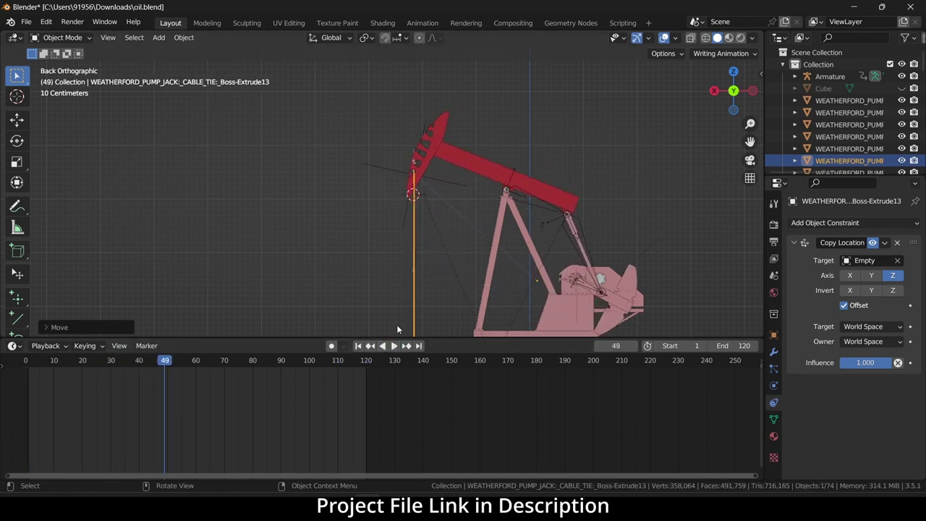
{"action": "key", "text": "space"}
{"action": "left_click_drag", "start_coordinate": [159, 369], "coordinate": [145, 364]}
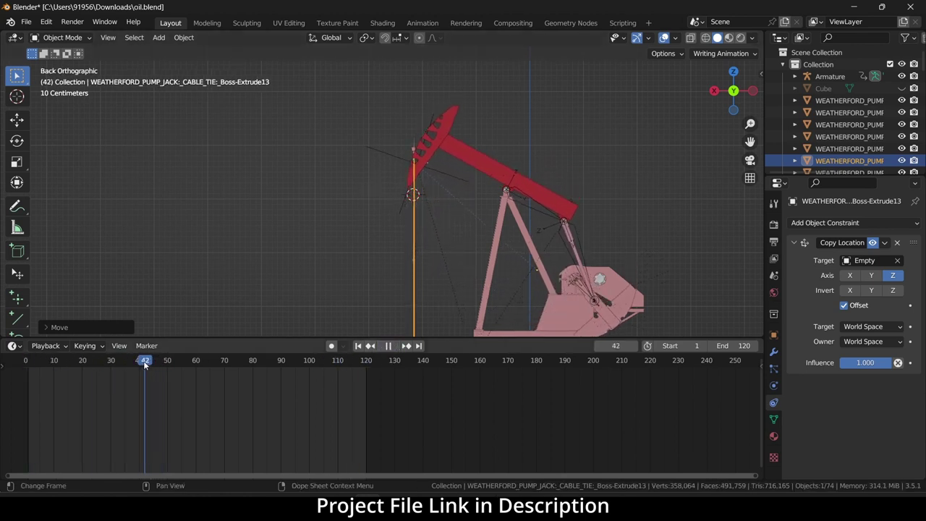
- Move the rod along its local X axis toward the pump frame so it hangs behind the horse head's tip
{"action": "middle_click_drag", "start_coordinate": [422, 210], "coordinate": [376, 148], "text": "shift"}
{"action": "scroll", "coordinate": [405, 165], "scroll_direction": "up", "scroll_amount": 1}
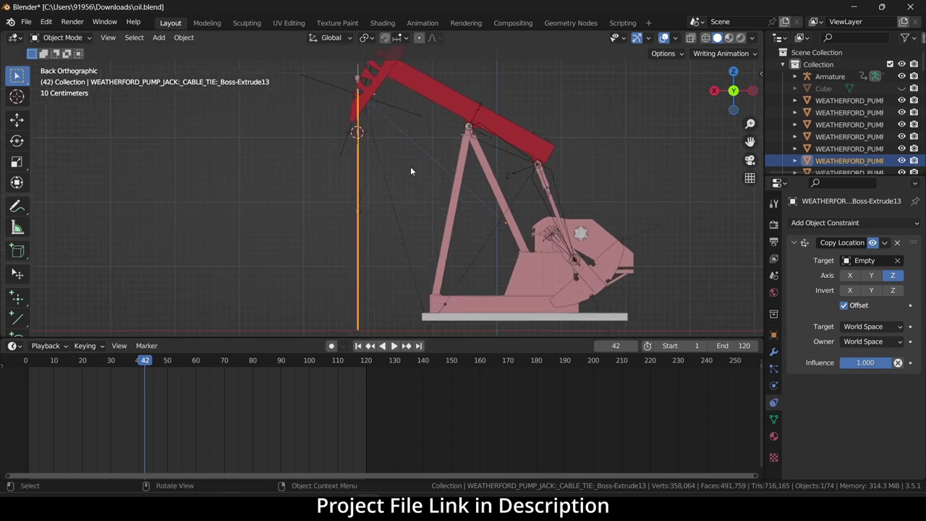
{"action": "key", "text": "g"}
{"action": "key", "text": "x"}
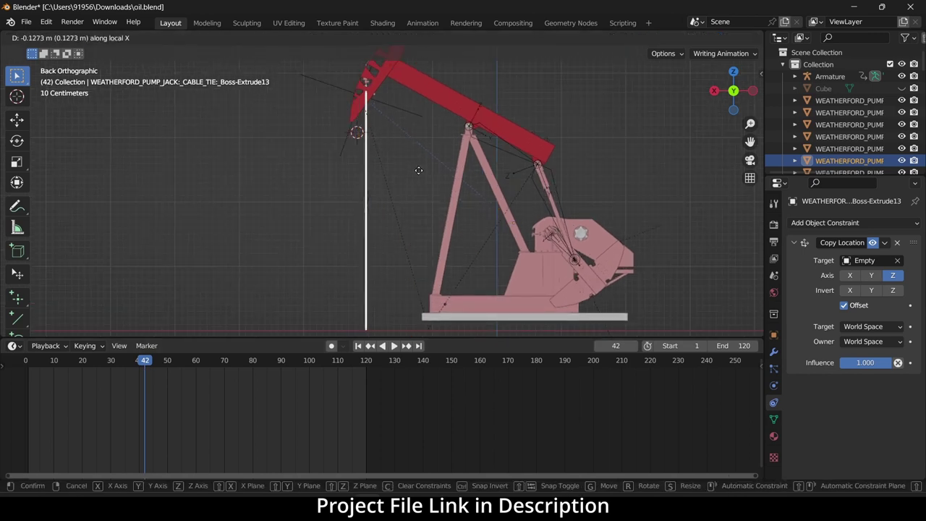
{"action": "left_click", "coordinate": [382, 312]}
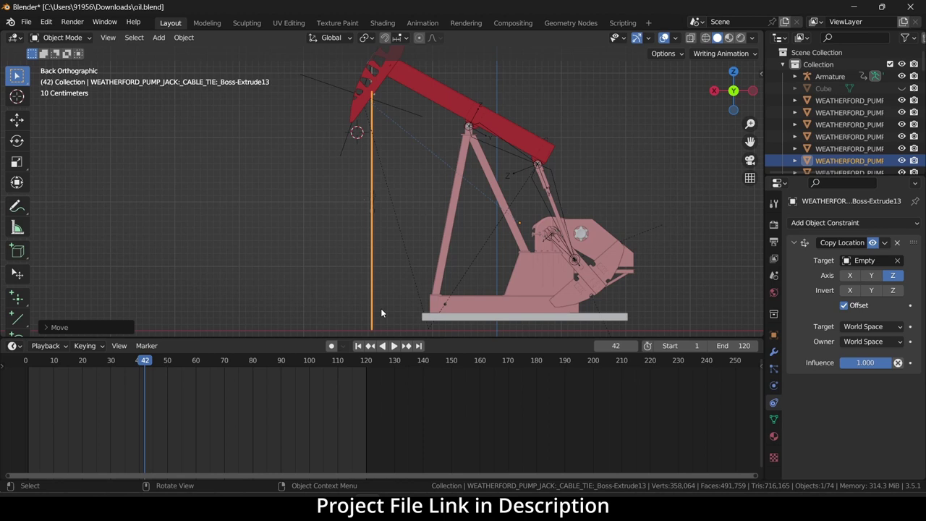
- Play the animation to check the shifted rod through the stroke, and stop it with the horse head lowered
{"action": "left_click", "coordinate": [394, 346]}
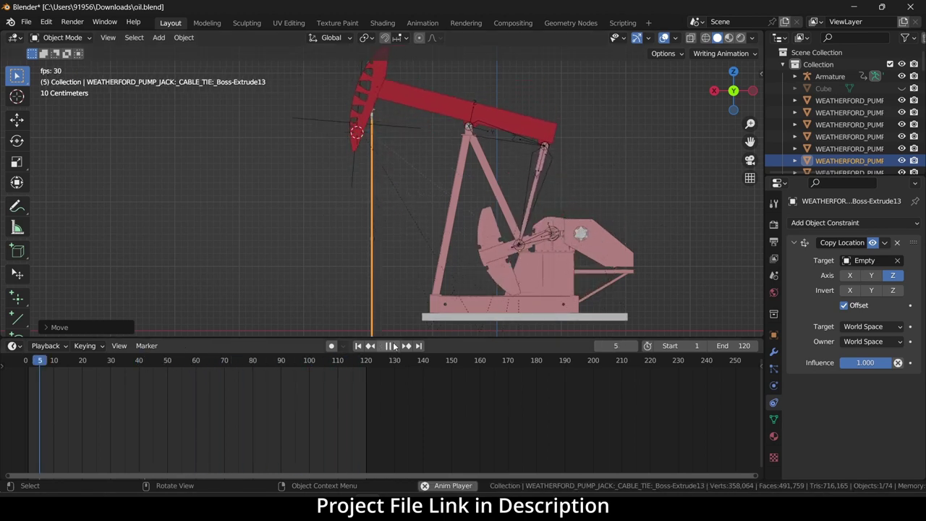
{"action": "scroll", "coordinate": [439, 205], "scroll_direction": "down", "scroll_amount": 2}
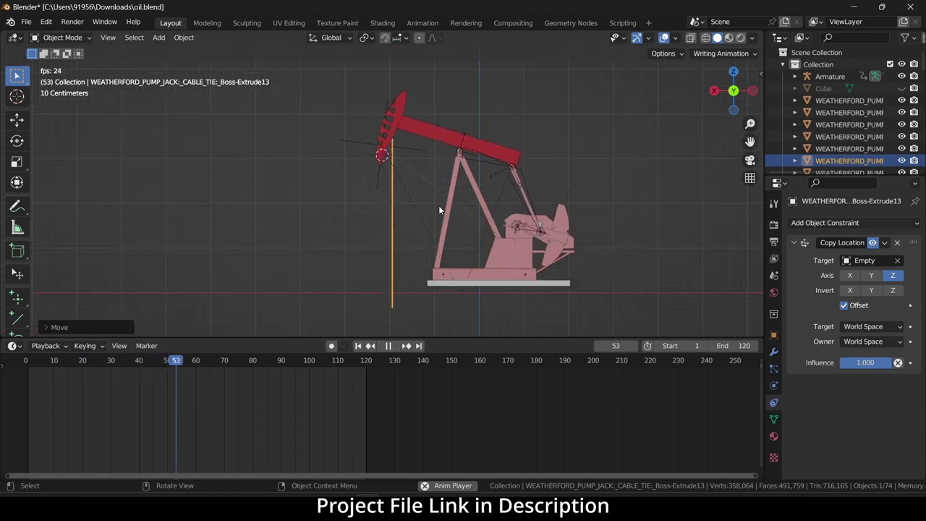
{"action": "scroll", "coordinate": [434, 199], "scroll_direction": "up", "scroll_amount": 2}
{"action": "key", "text": "space"}
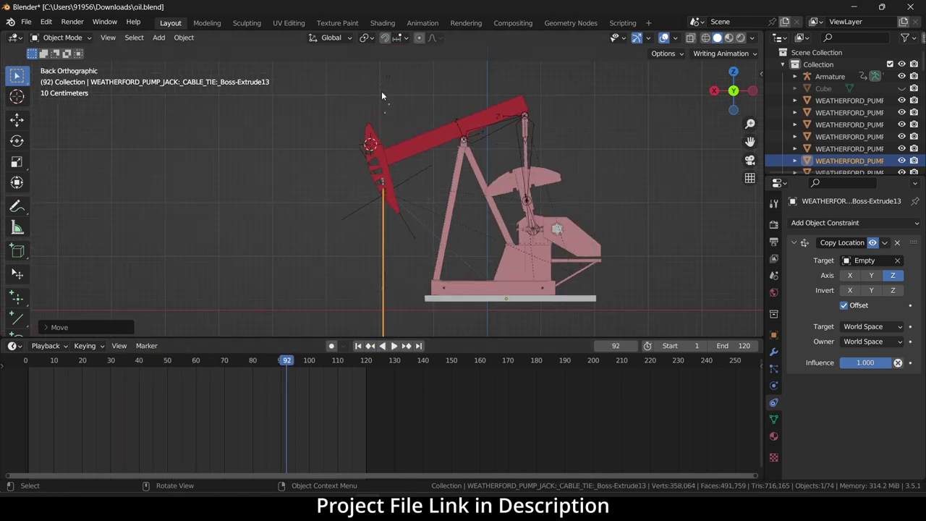
- Select the small loose parts floating above the horse head and delete them
{"action": "scroll", "coordinate": [383, 97], "scroll_direction": "up", "scroll_amount": 5}
{"action": "left_click_drag", "start_coordinate": [401, 100], "coordinate": [462, 246]}
{"action": "key", "text": "z"}
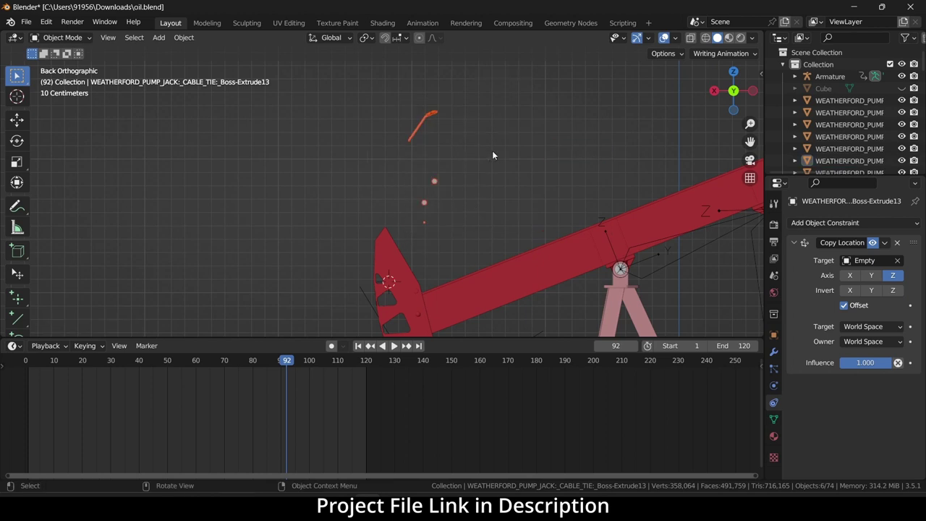
{"action": "key", "text": "x"}
{"action": "left_click", "coordinate": [492, 150]}
{"action": "scroll", "coordinate": [500, 163], "scroll_direction": "down", "scroll_amount": 5}
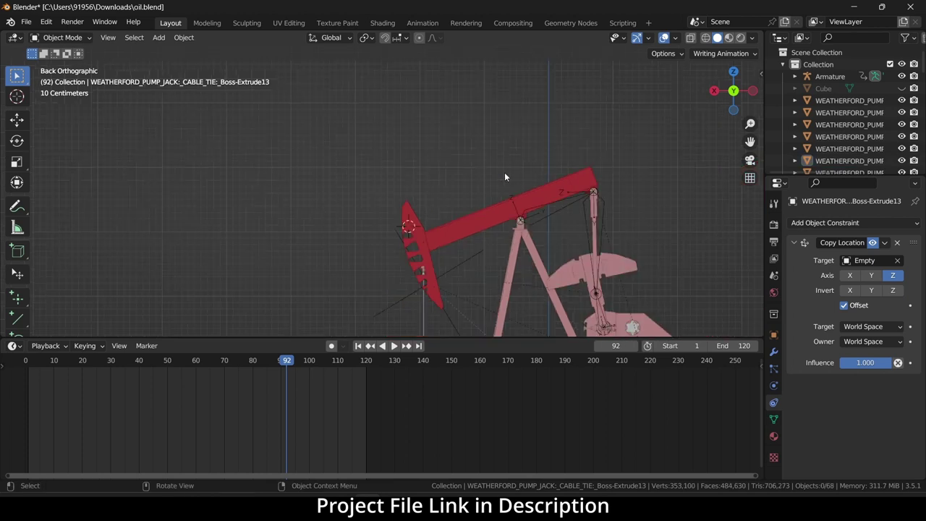
- Play the animation from the first frame, hide the viewport overlays, and enlarge the 3D viewport over the timeline
{"action": "middle_click_drag", "start_coordinate": [552, 252], "coordinate": [516, 186], "text": "shift"}
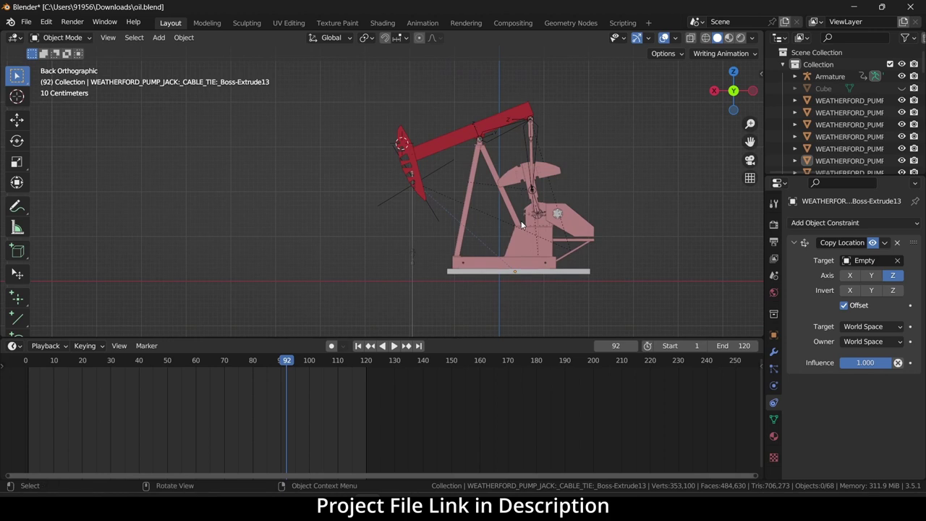
{"action": "scroll", "coordinate": [521, 225], "scroll_direction": "up", "scroll_amount": 2}
{"action": "left_click", "coordinate": [358, 347]}
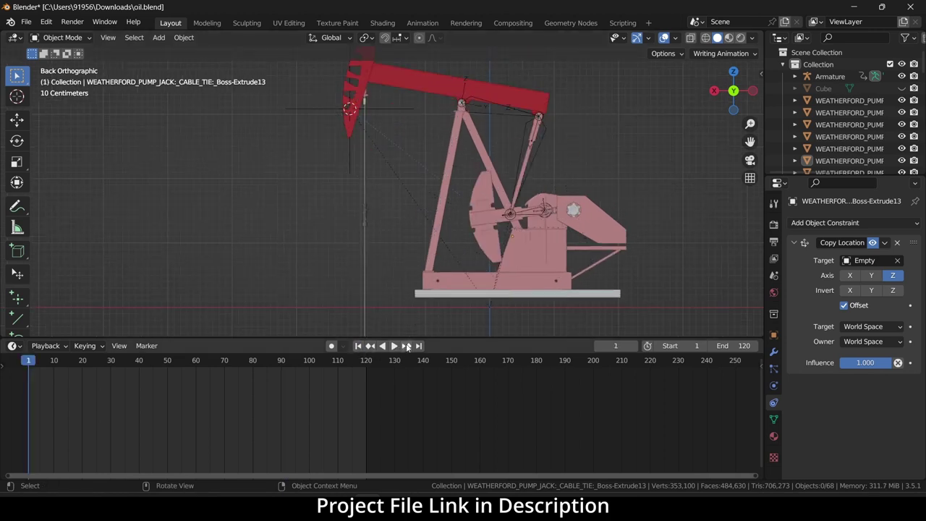
{"action": "left_click", "coordinate": [394, 346]}
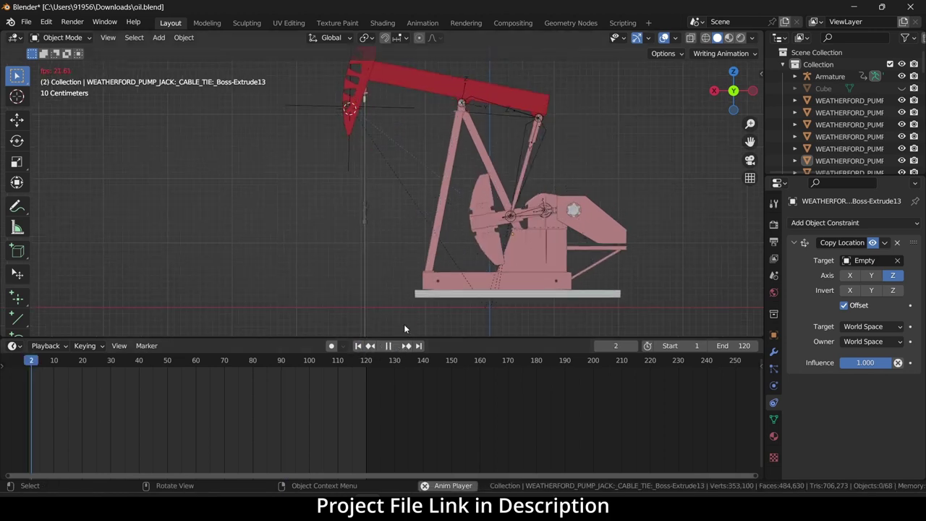
{"action": "left_click", "coordinate": [664, 37]}
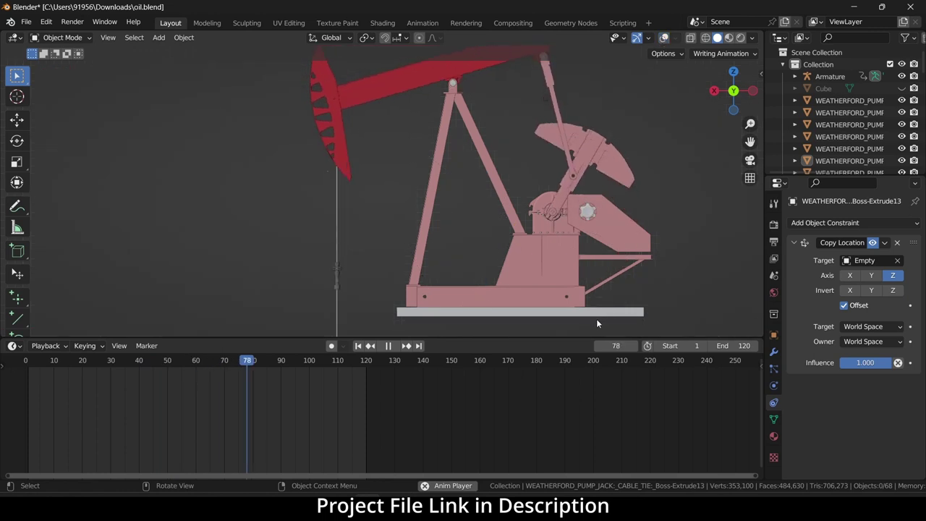
{"action": "left_click_drag", "start_coordinate": [553, 337], "coordinate": [543, 432]}
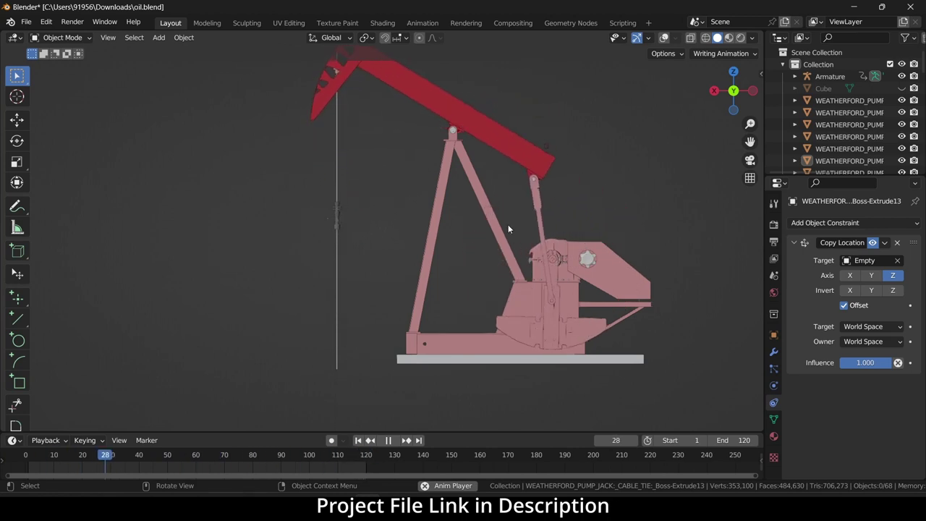
- Examine the running pump jack animation in perspective from close up and farther away
{"action": "middle_click_drag", "start_coordinate": [508, 227], "coordinate": [474, 237]}
{"action": "scroll", "coordinate": [534, 226], "scroll_direction": "up", "scroll_amount": 5}
{"action": "scroll", "coordinate": [519, 204], "scroll_direction": "down", "scroll_amount": 6}
{"action": "scroll", "coordinate": [448, 105], "scroll_direction": "up", "scroll_amount": 5}
{"action": "scroll", "coordinate": [448, 105], "scroll_direction": "down", "scroll_amount": 5}
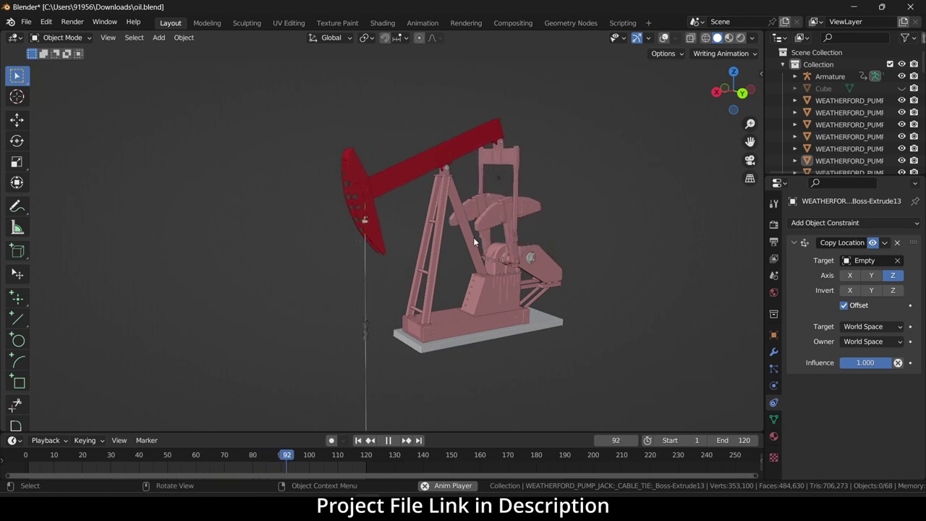
{"action": "scroll", "coordinate": [473, 238], "scroll_direction": "up", "scroll_amount": 2}
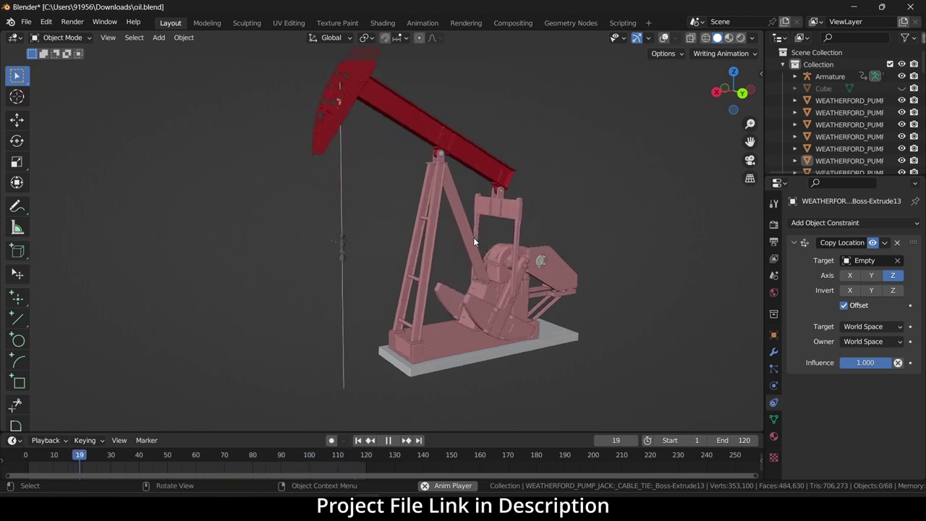
{"action": "scroll", "coordinate": [474, 237], "scroll_direction": "down", "scroll_amount": 3}
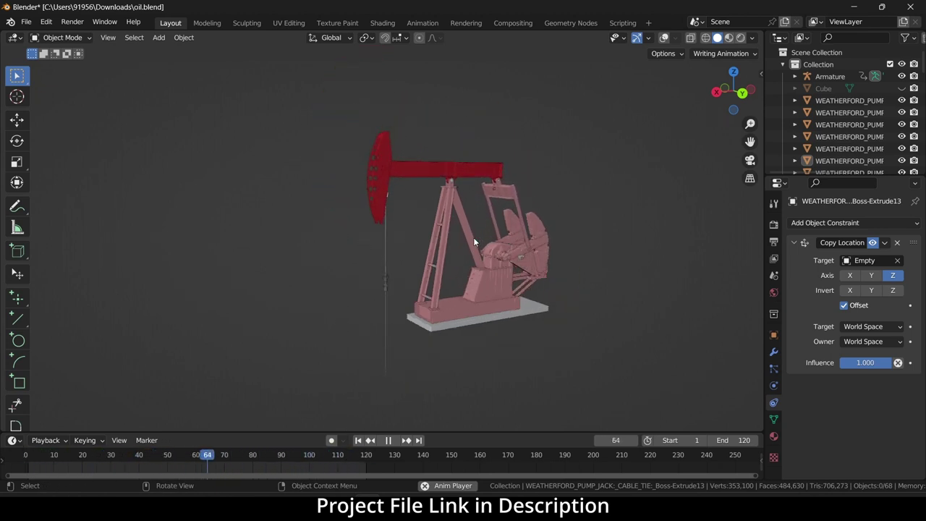
{"action": "scroll", "coordinate": [480, 233], "scroll_direction": "up", "scroll_amount": 2}
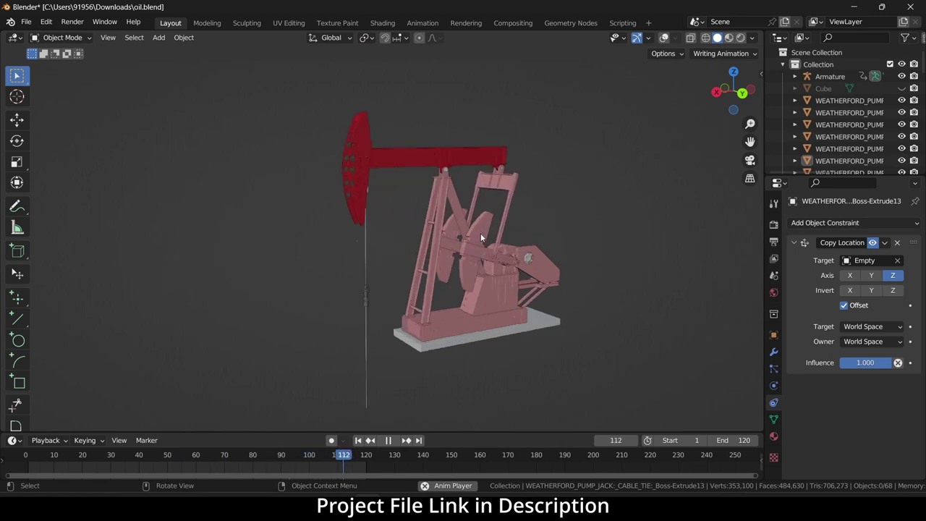
{"action": "scroll", "coordinate": [481, 233], "scroll_direction": "up", "scroll_amount": 2}
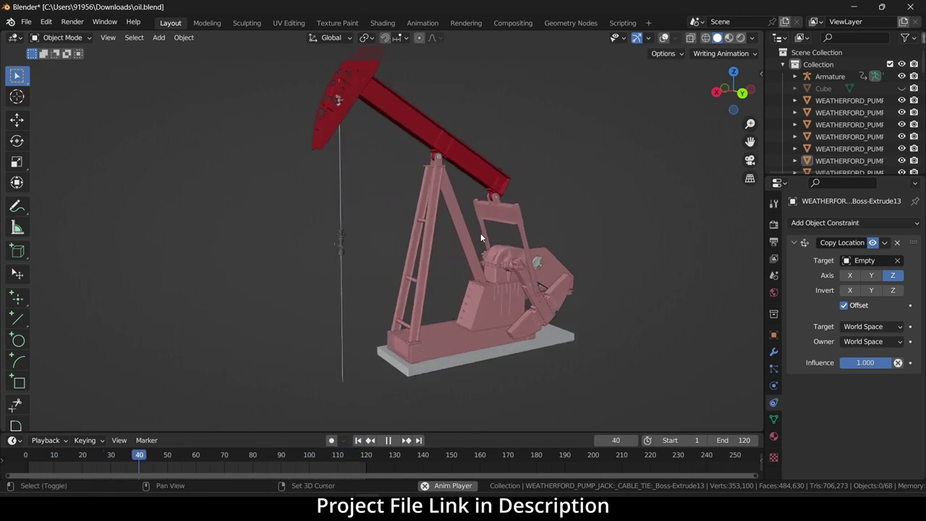
{"action": "middle_click_drag", "start_coordinate": [481, 233], "coordinate": [471, 271]}
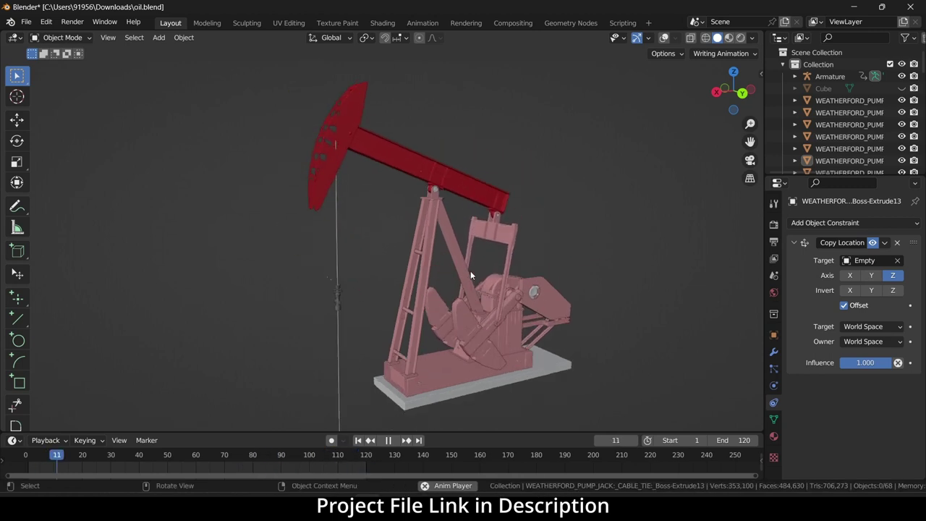